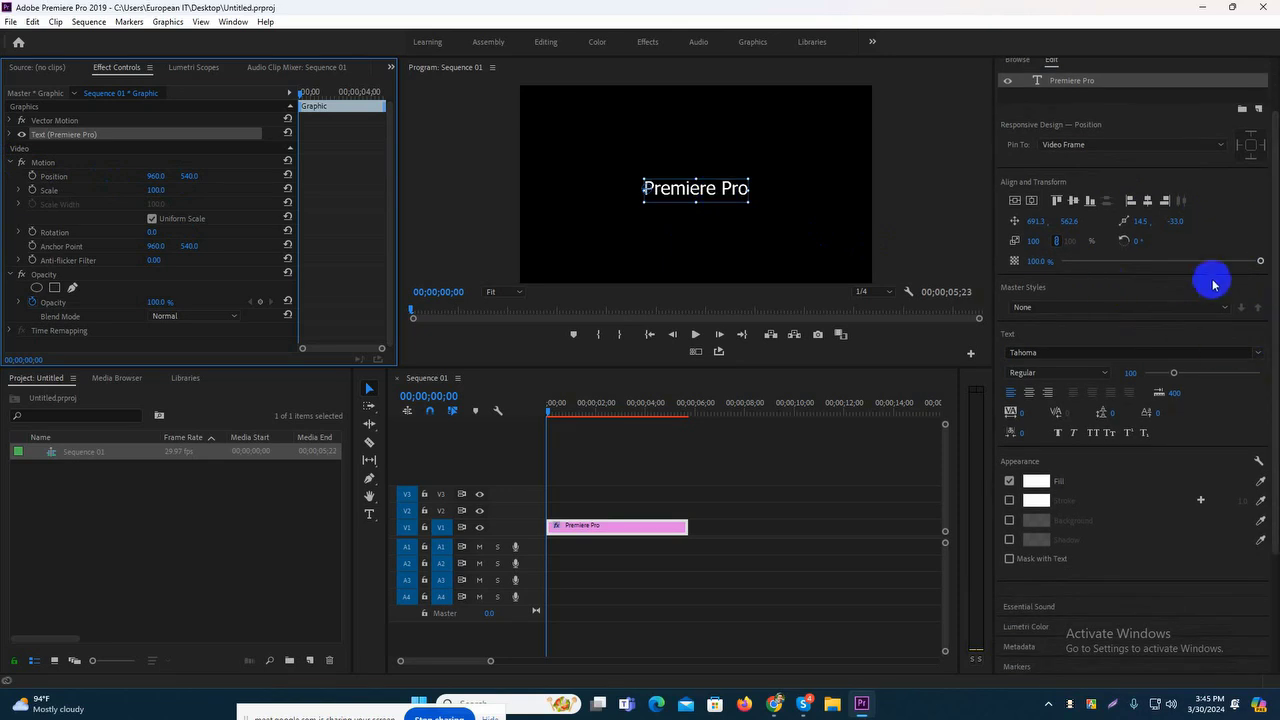
mouse_move(1260, 262)
left_mouse_down()
mouse_move(1056, 262)
mouse_move(1274, 266)
mouse_move(1094, 257)
mouse_move(1271, 266)
mouse_move(1050, 288)
mouse_move(1243, 254)
mouse_move(1058, 259)
mouse_move(1272, 252)
left_mouse_up()
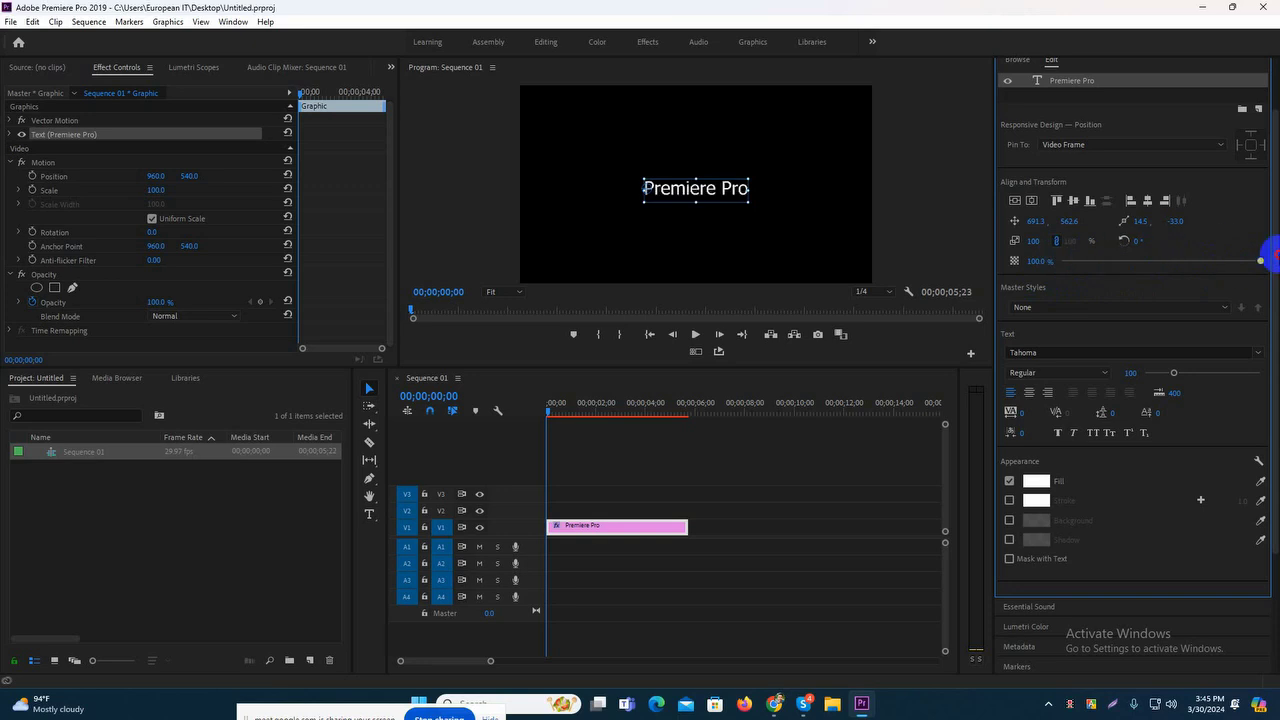
left_click(1172, 309)
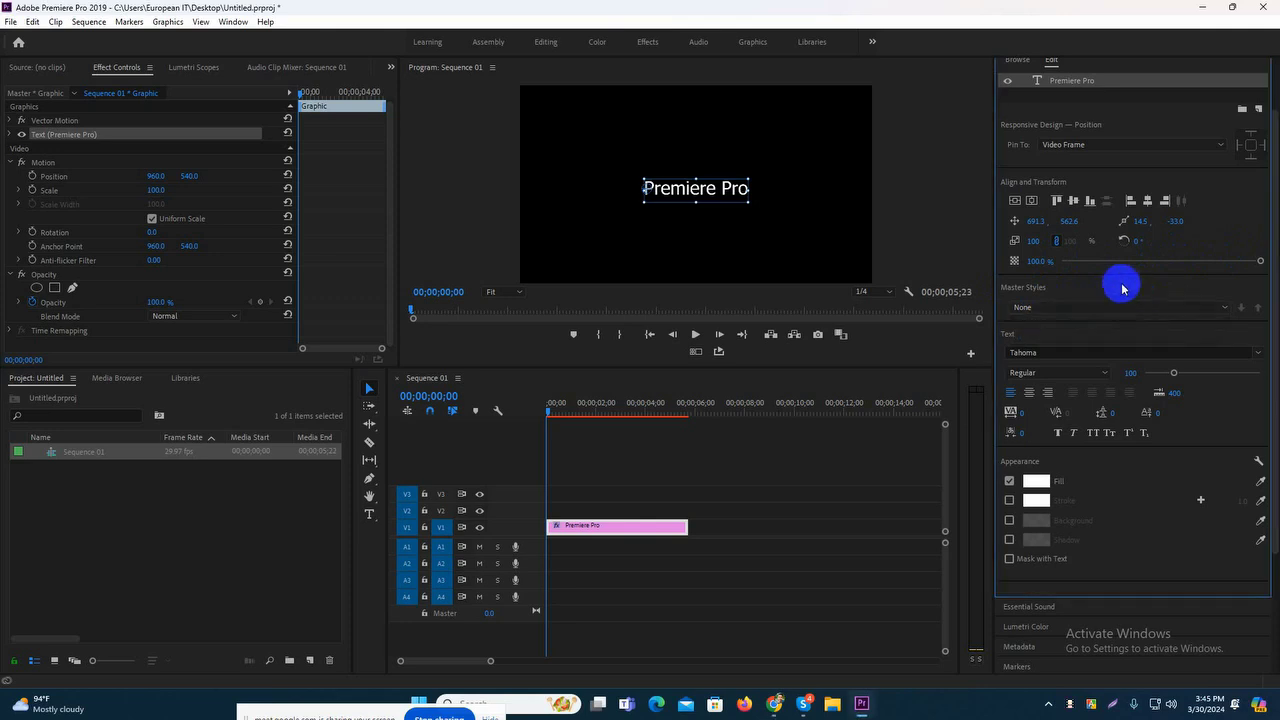
left_click(1206, 310)
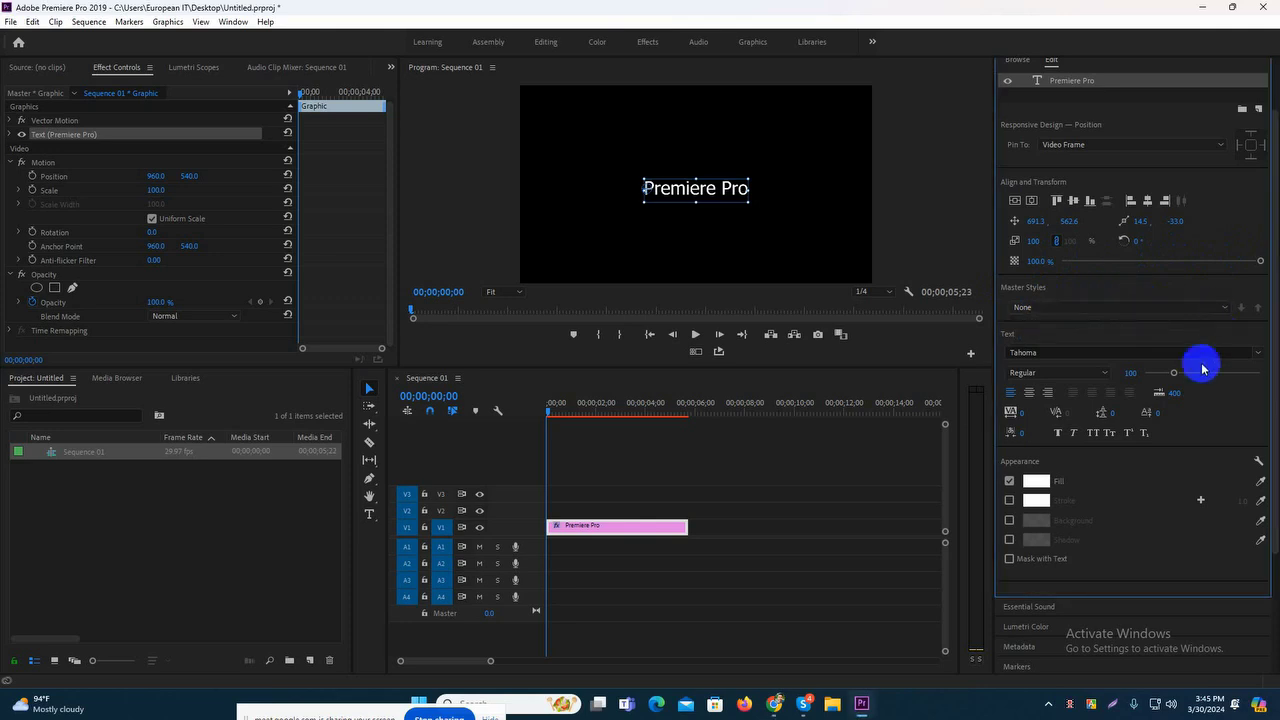
left_click(1046, 310)
left_click(1124, 316)
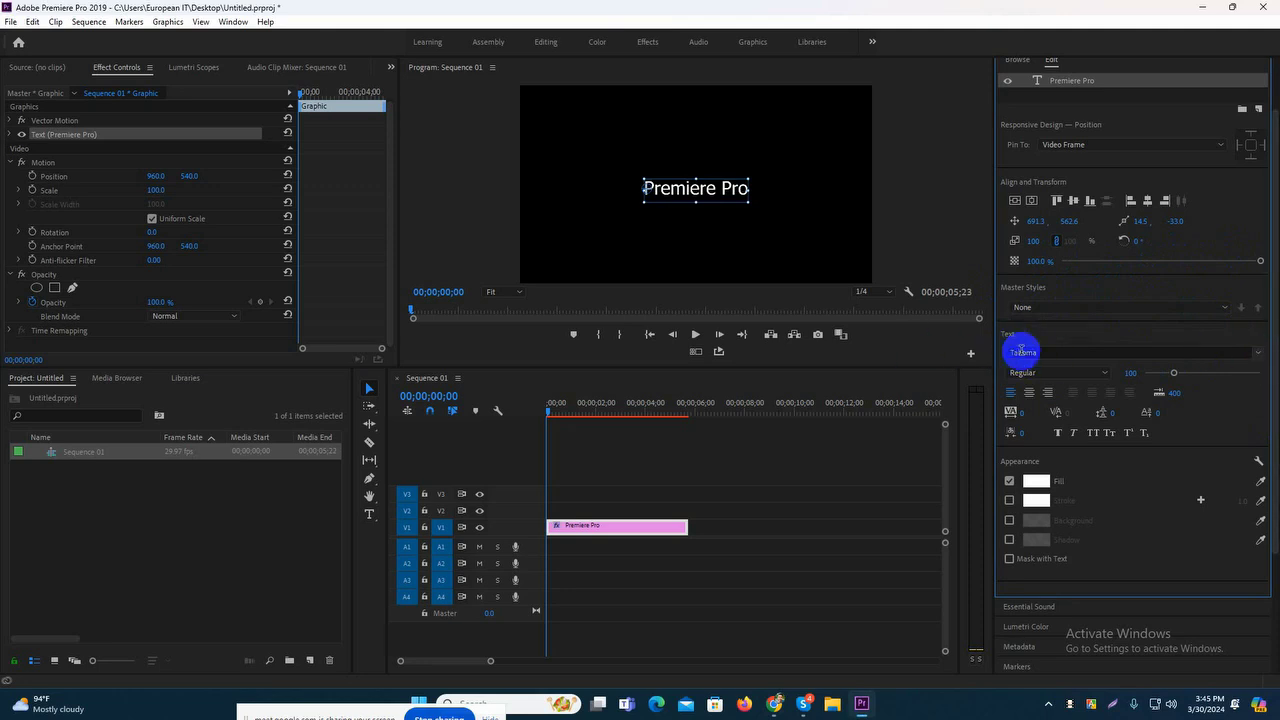
Change the font of the "Premiere Pro" title to Roboto Medium
left_click(1256, 358)
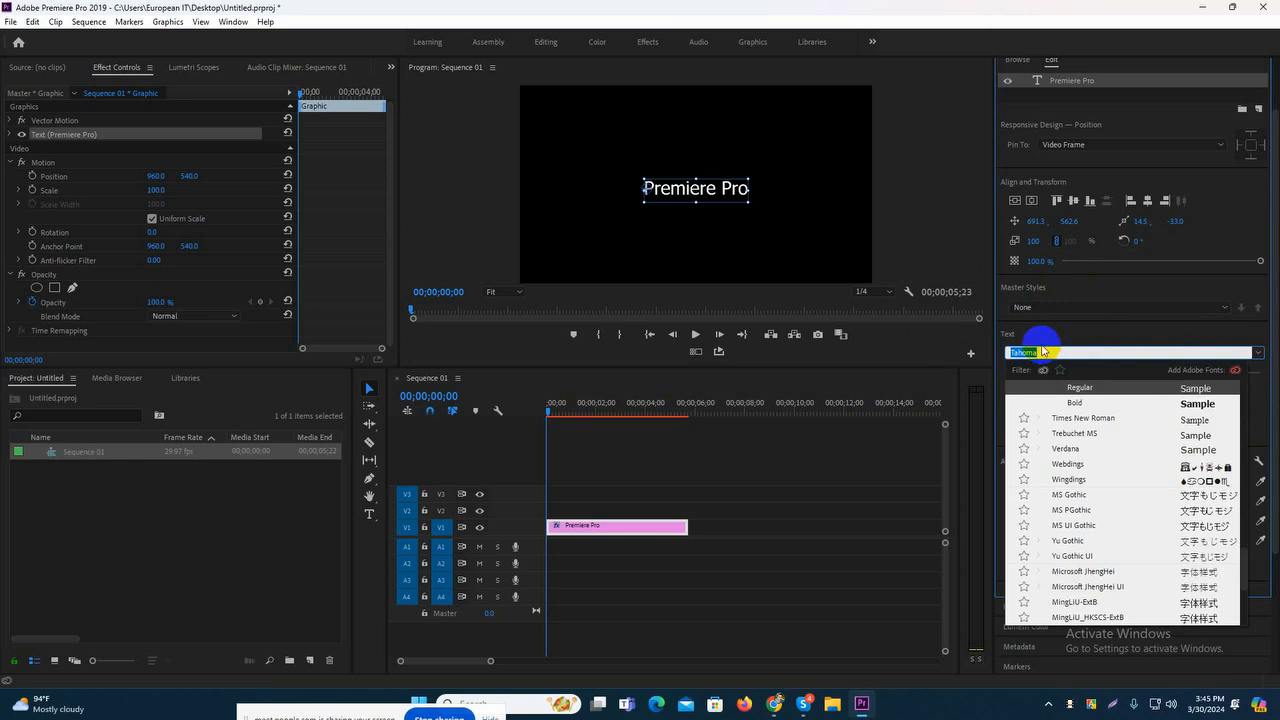
type("robo")
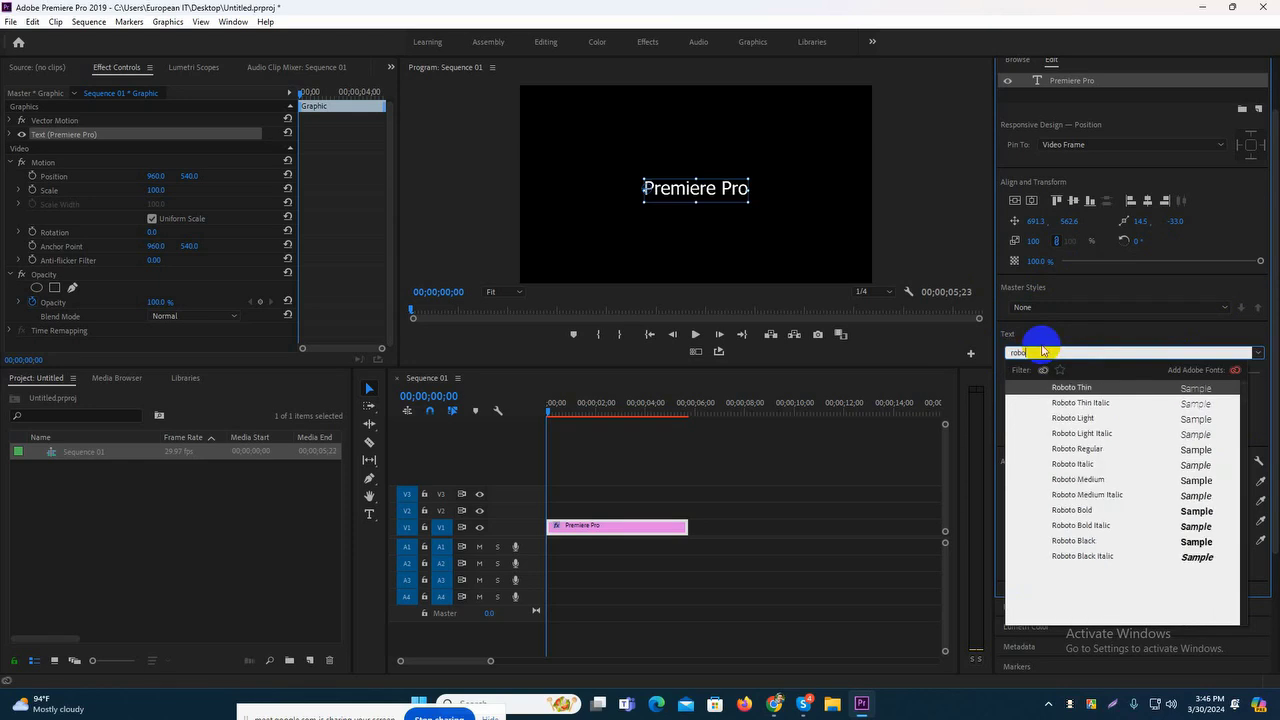
left_click(1094, 480)
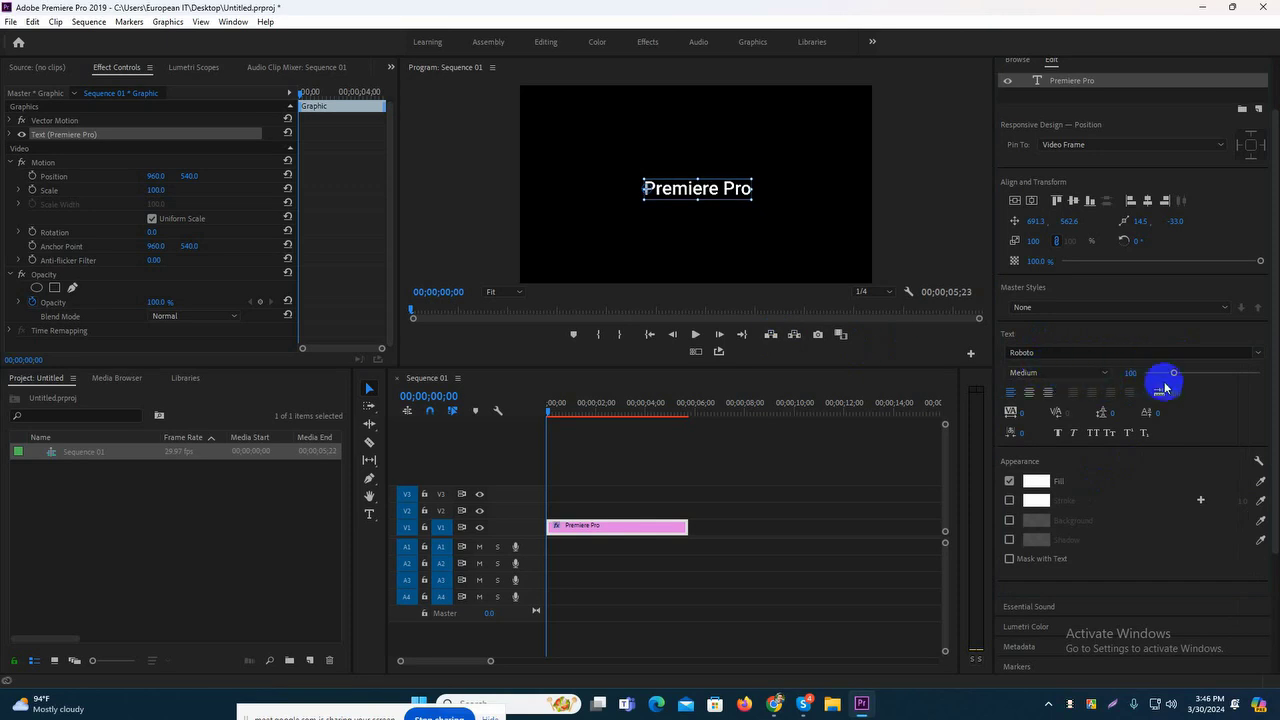
Enlarge the title's font size to 129 and reposition it near the frame's centre, at about 636, 545
mouse_move(1176, 375)
left_mouse_down()
mouse_move(1201, 373)
mouse_move(1170, 373)
left_mouse_up()
mouse_move(666, 194)
left_mouse_down()
mouse_move(677, 183)
mouse_move(679, 194)
left_mouse_up()
left_click_drag(1174, 376, 1182, 373)
left_click_drag(732, 193, 723, 186)
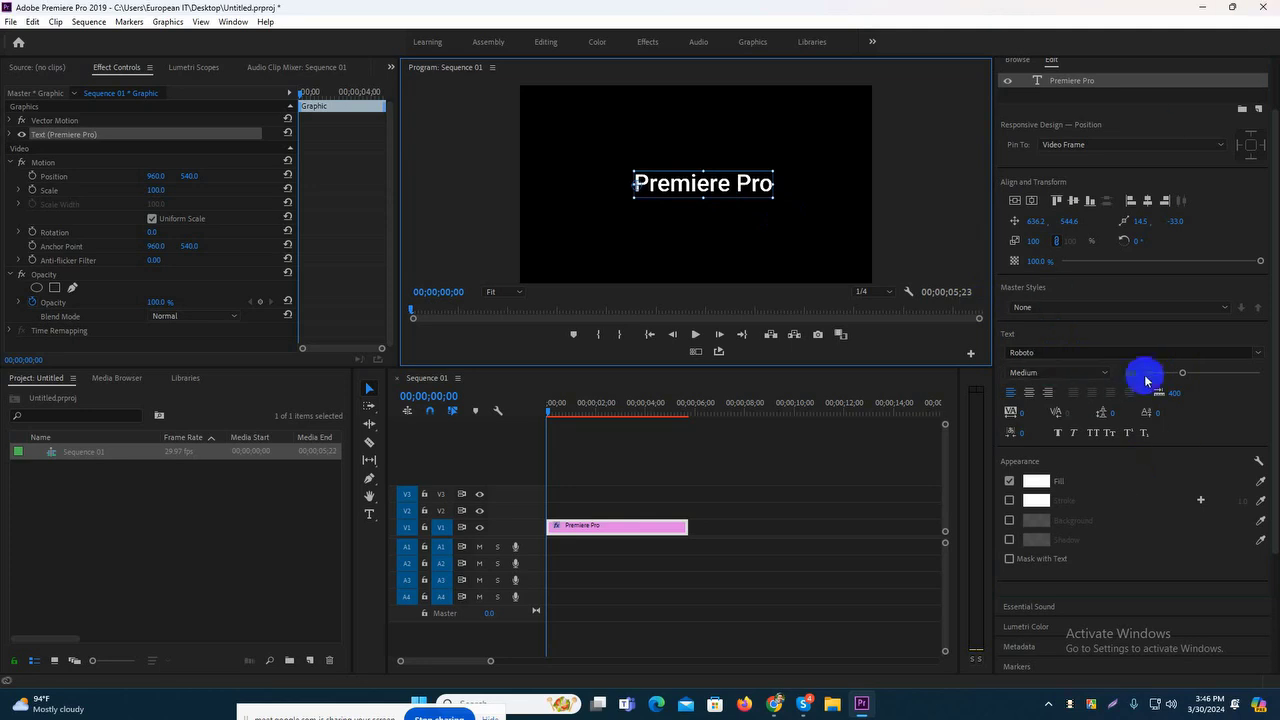
left_click(1211, 411)
Move the "Premiere Pro" title to the upper-left area of the video frame, at about 133, 232
left_click(728, 186)
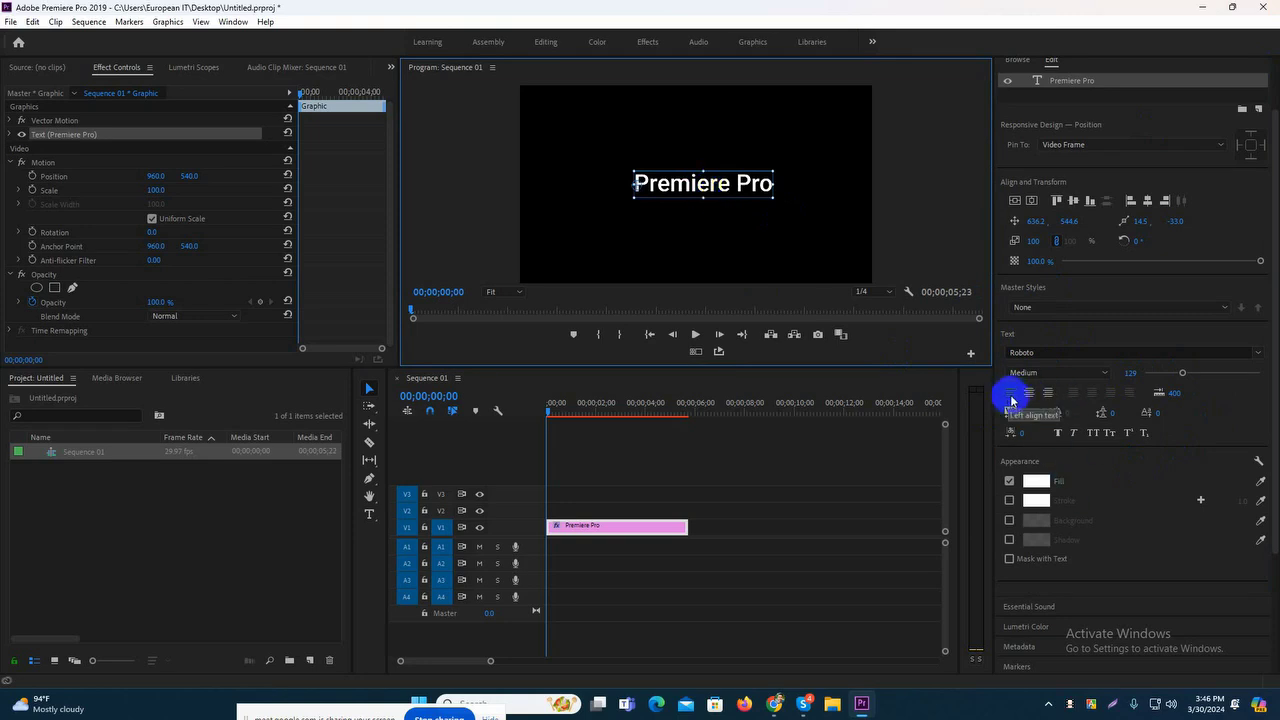
left_click(718, 190)
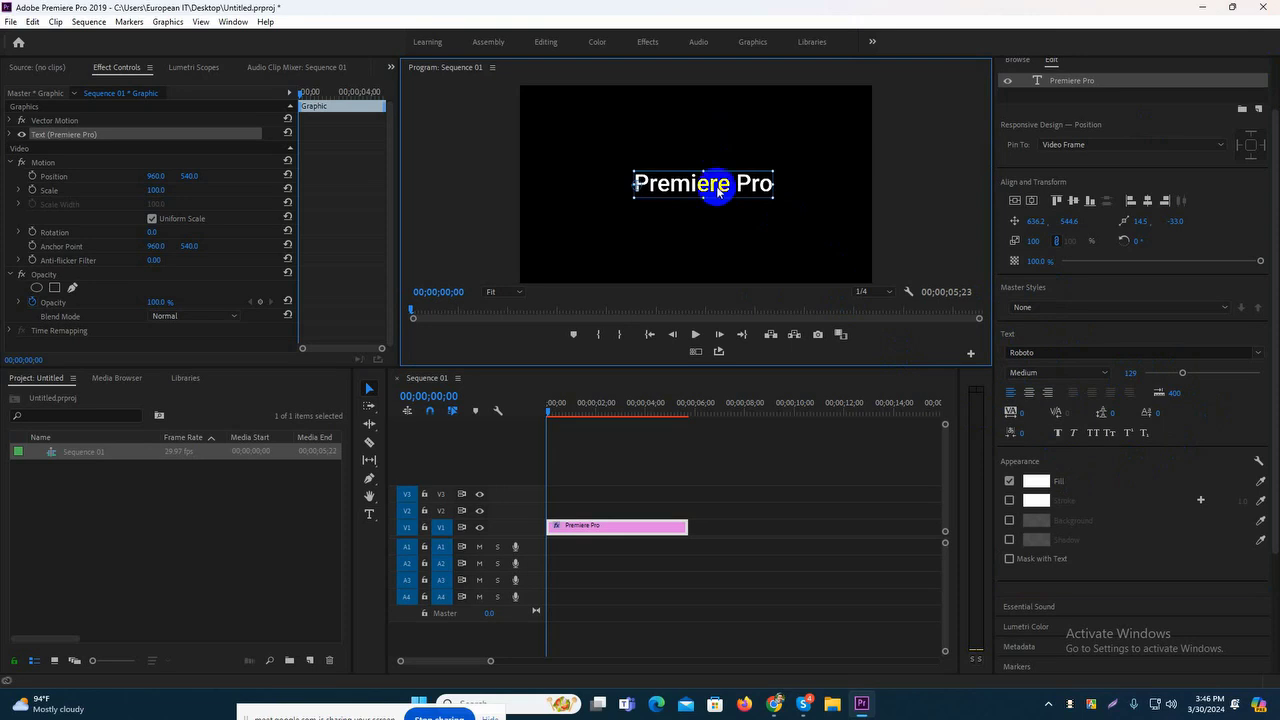
left_click_drag(718, 187, 714, 168)
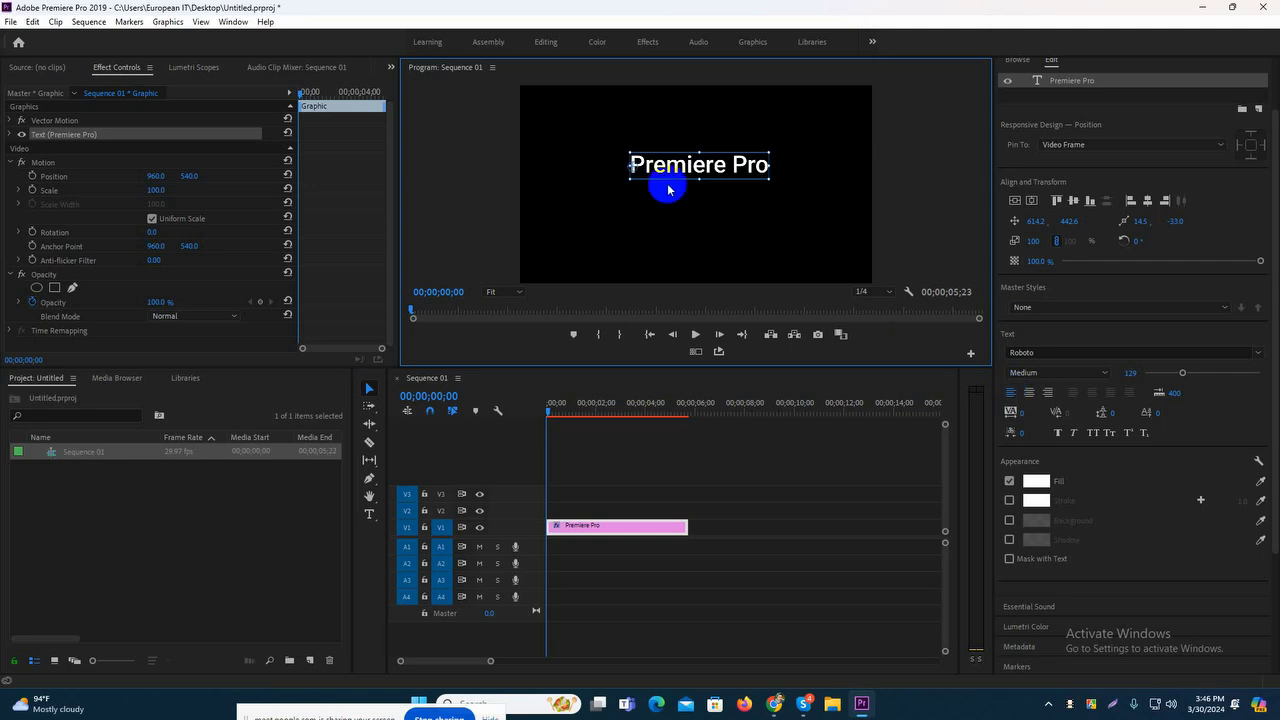
left_click_drag(683, 169, 596, 137)
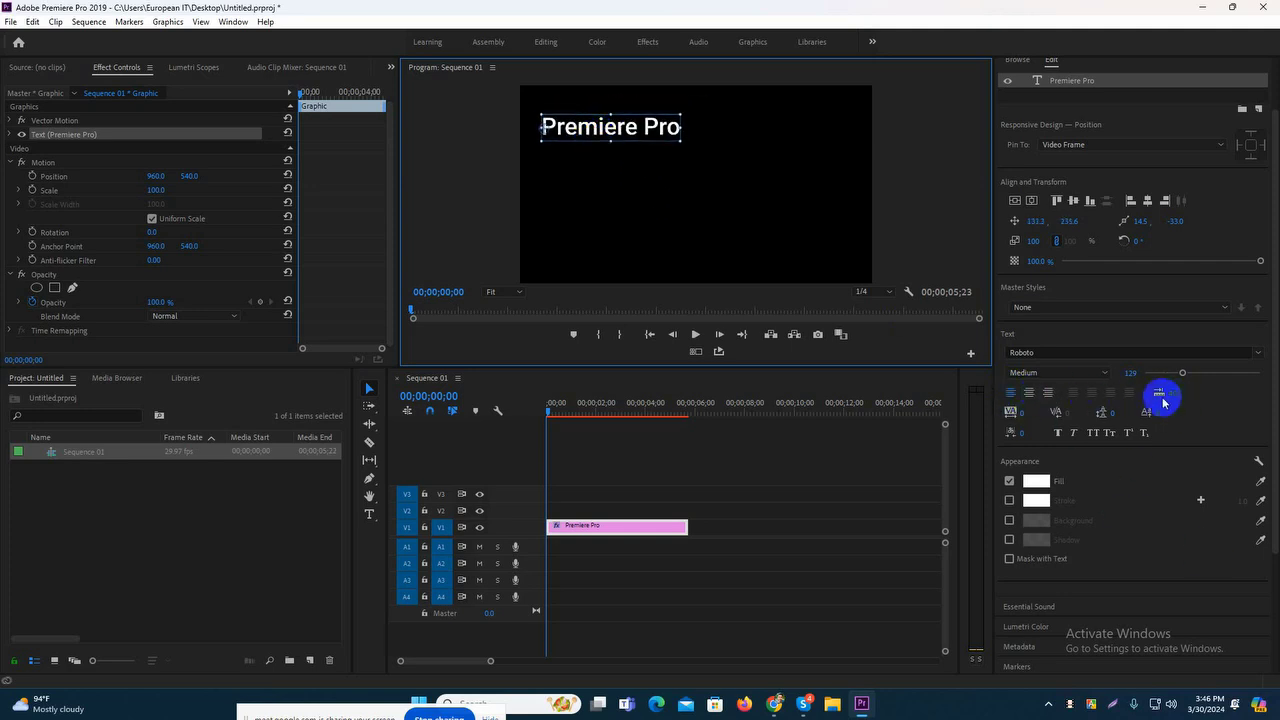
left_click_drag(1176, 395, 1189, 392)
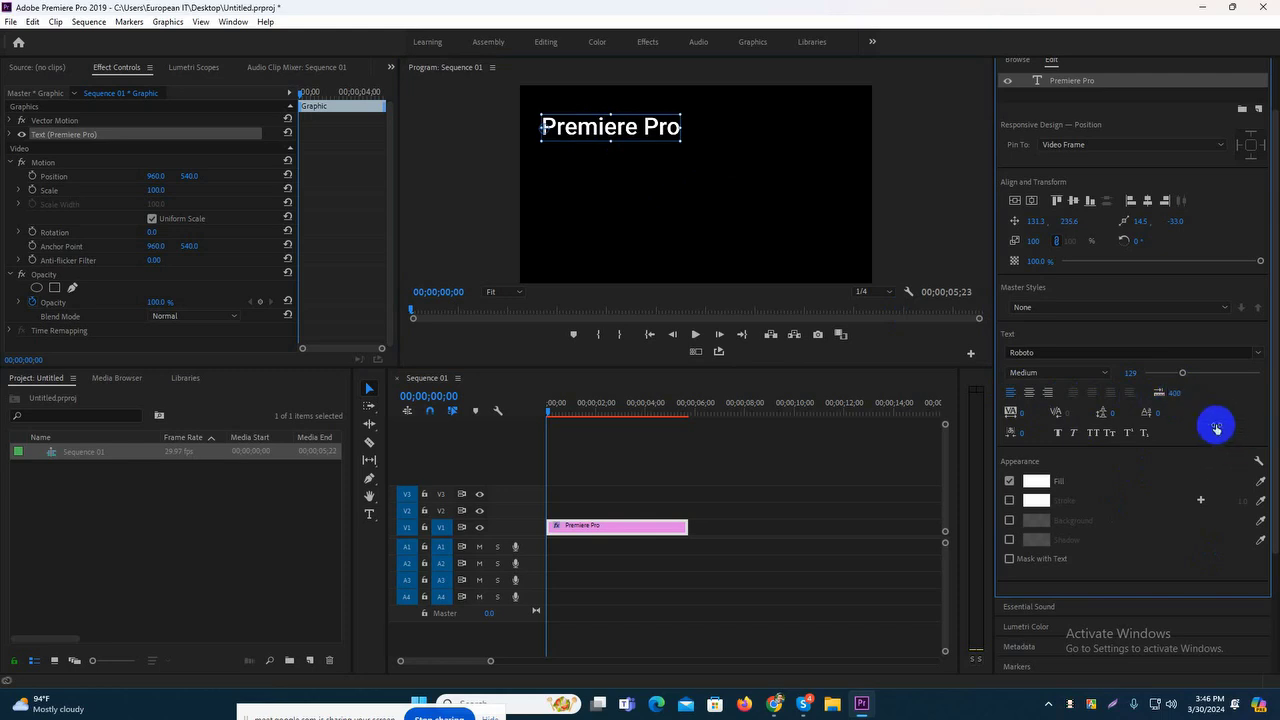
Switch to Chrome, search for "lorem ipsum" in a new tab and open the lipsum.com website
mouse_move(772, 700)
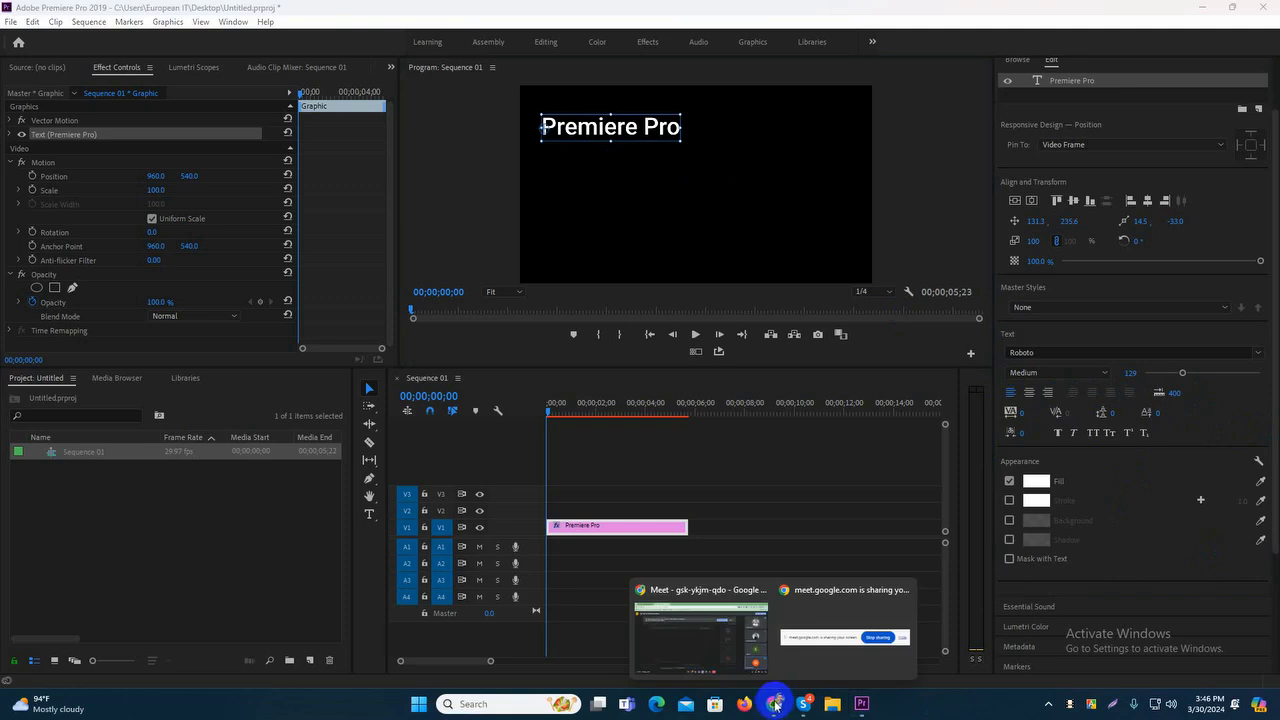
left_click(716, 630)
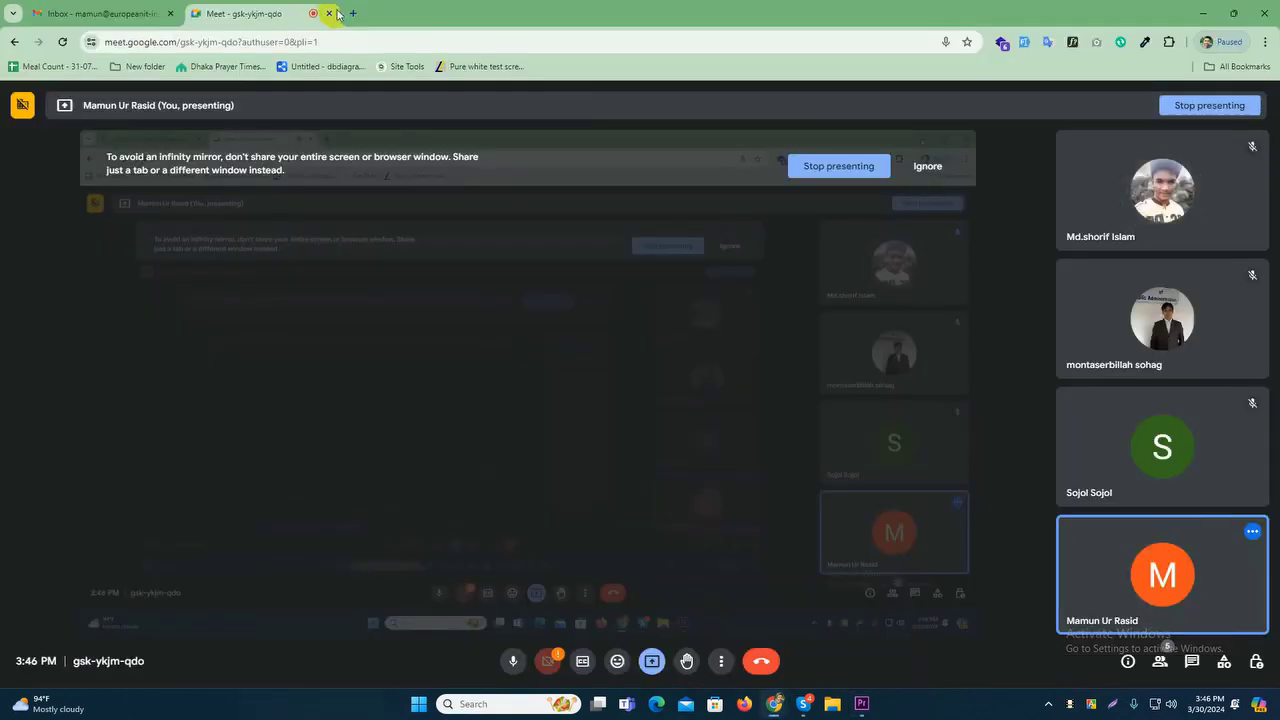
left_click(355, 14)
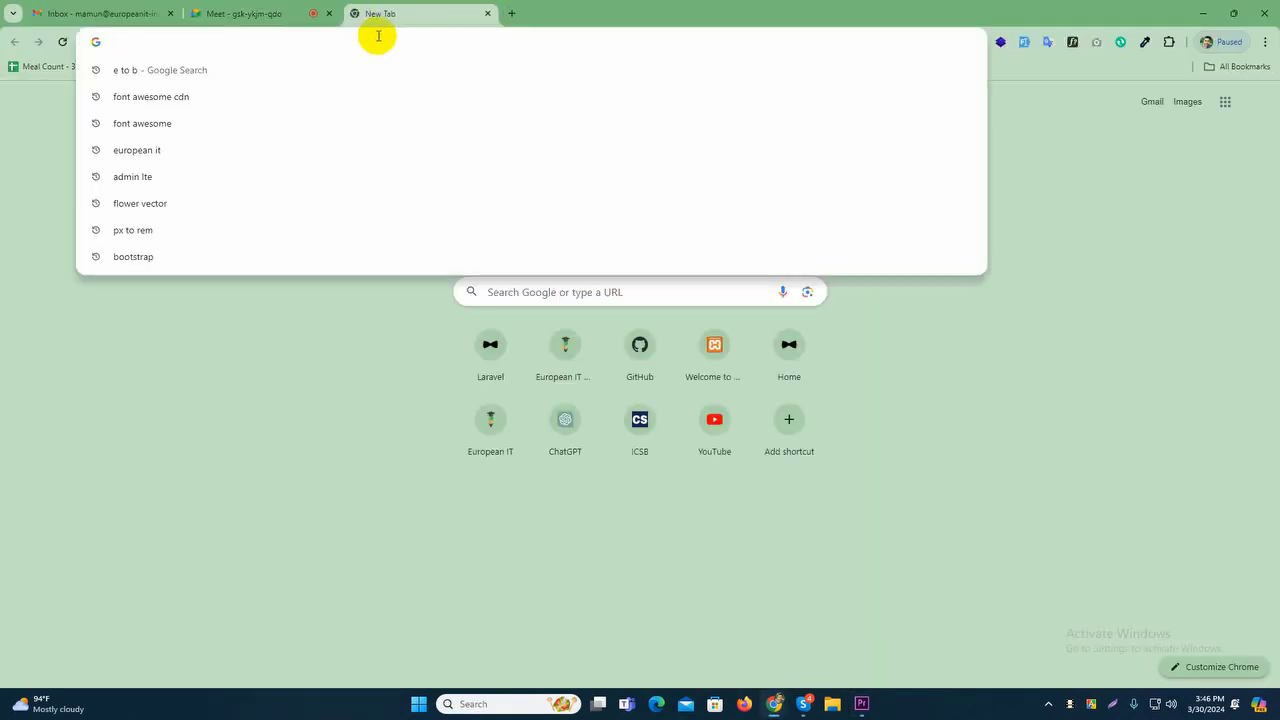
type("lorem")
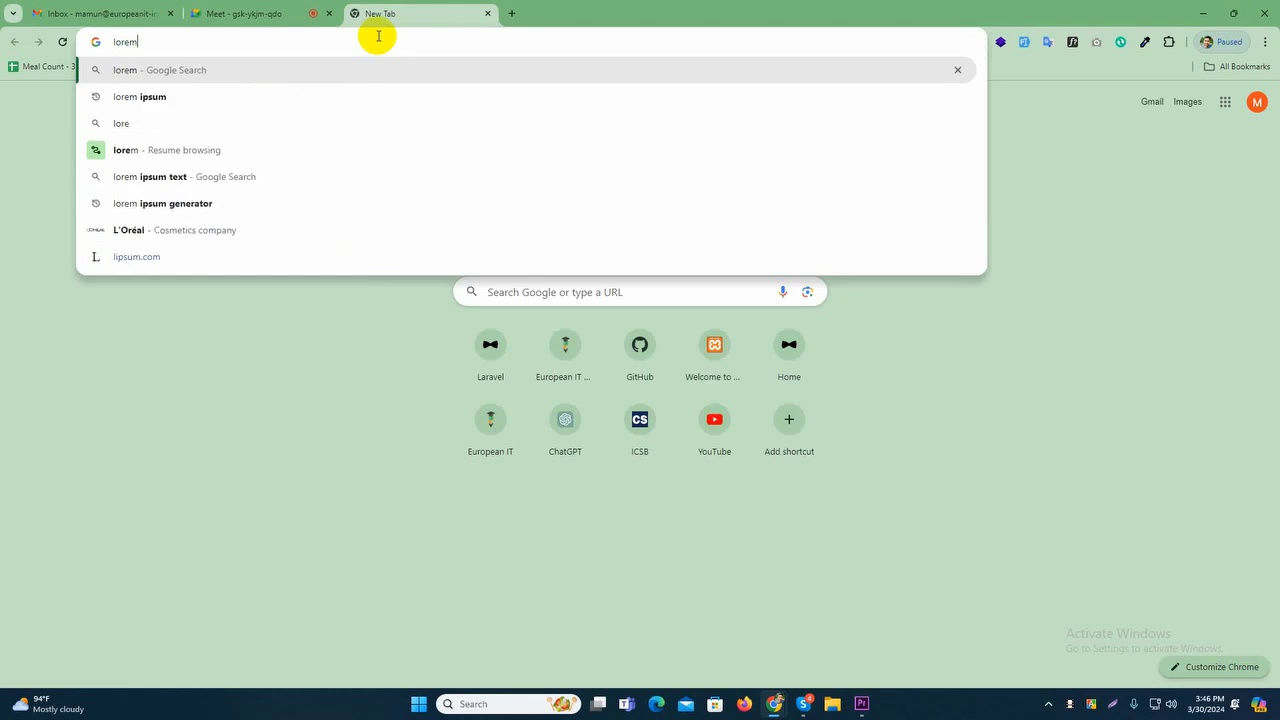
left_click(170, 99)
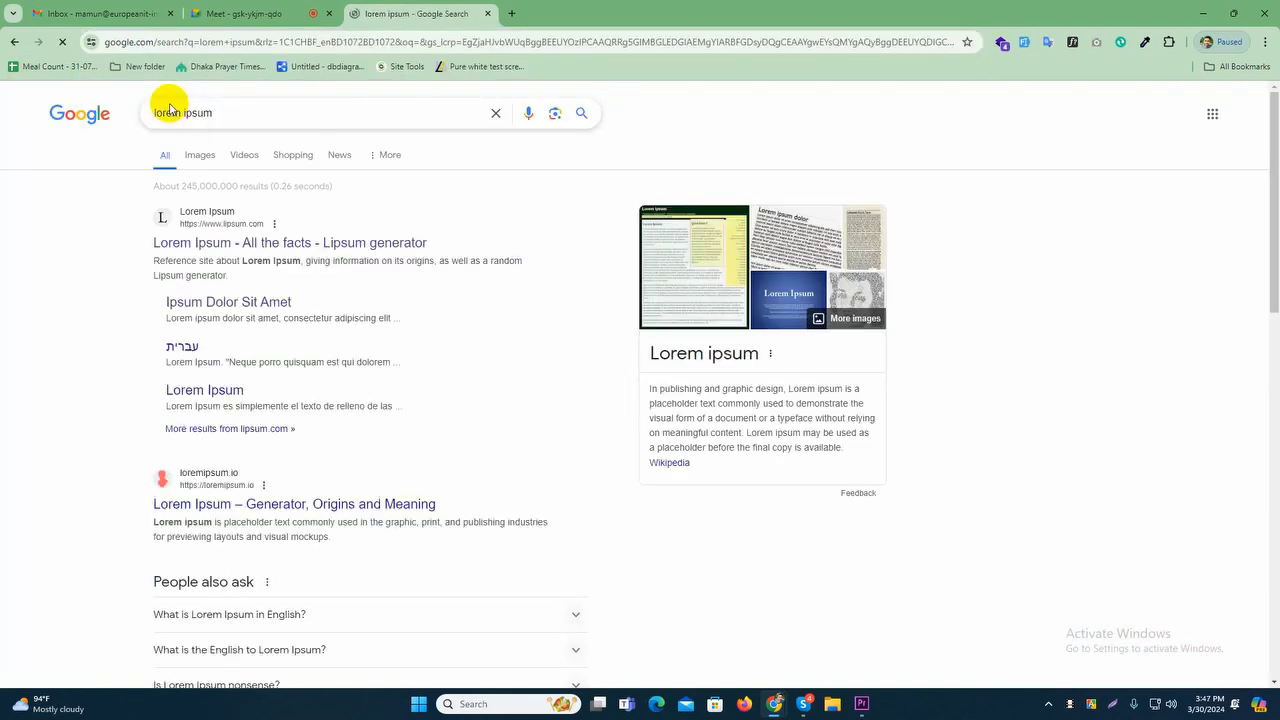
left_click(213, 219)
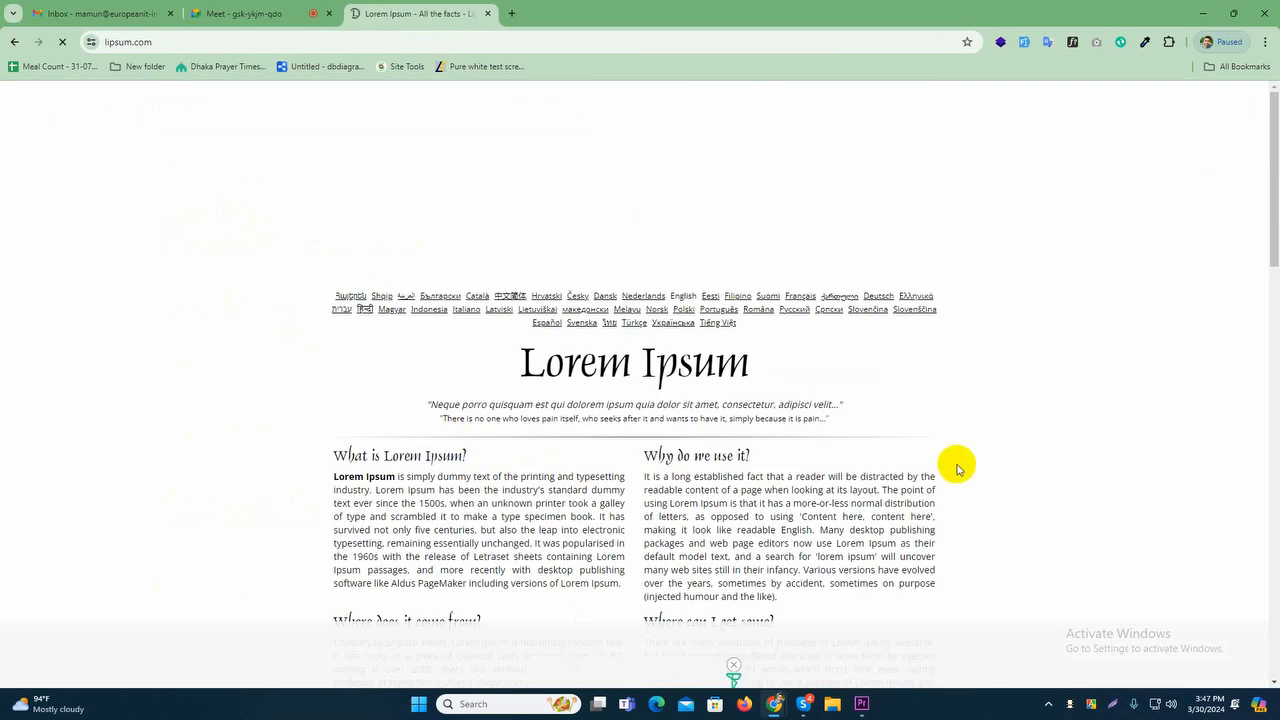
Generate Lorem Ipsum placeholder text and copy the first three lines of its opening paragraph
scroll(948, 455, "down", 5)
left_click(831, 381)
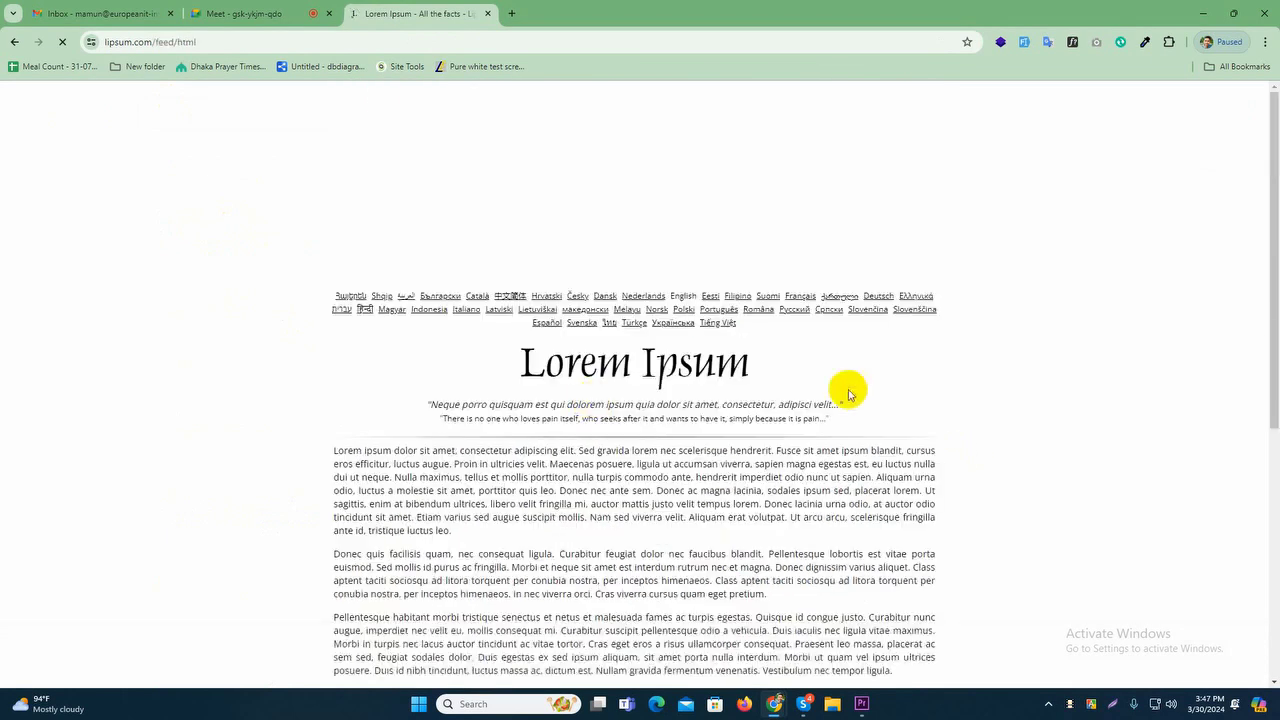
left_click_drag(334, 447, 394, 478)
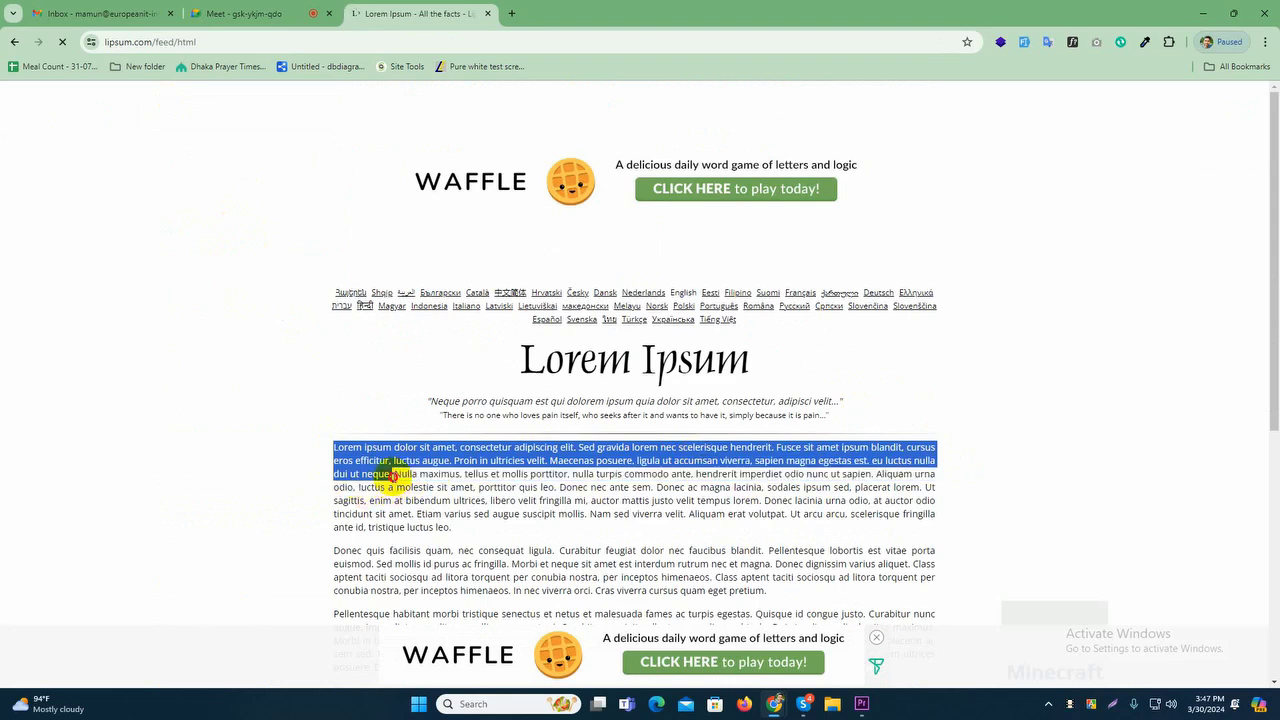
left_click_drag(405, 474, 946, 483)
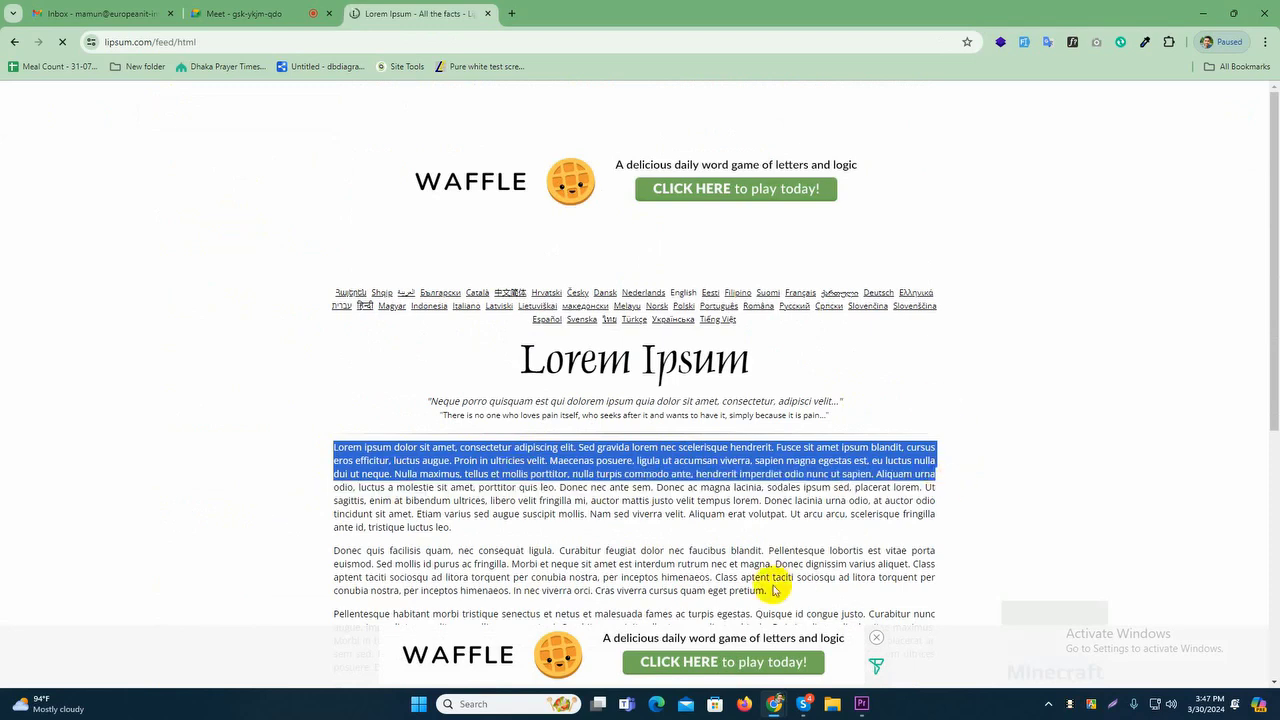
Return to Premiere Pro, draw a paragraph text box below the title and paste the Lorem Ipsum text into it
left_click(859, 702)
left_click(680, 274)
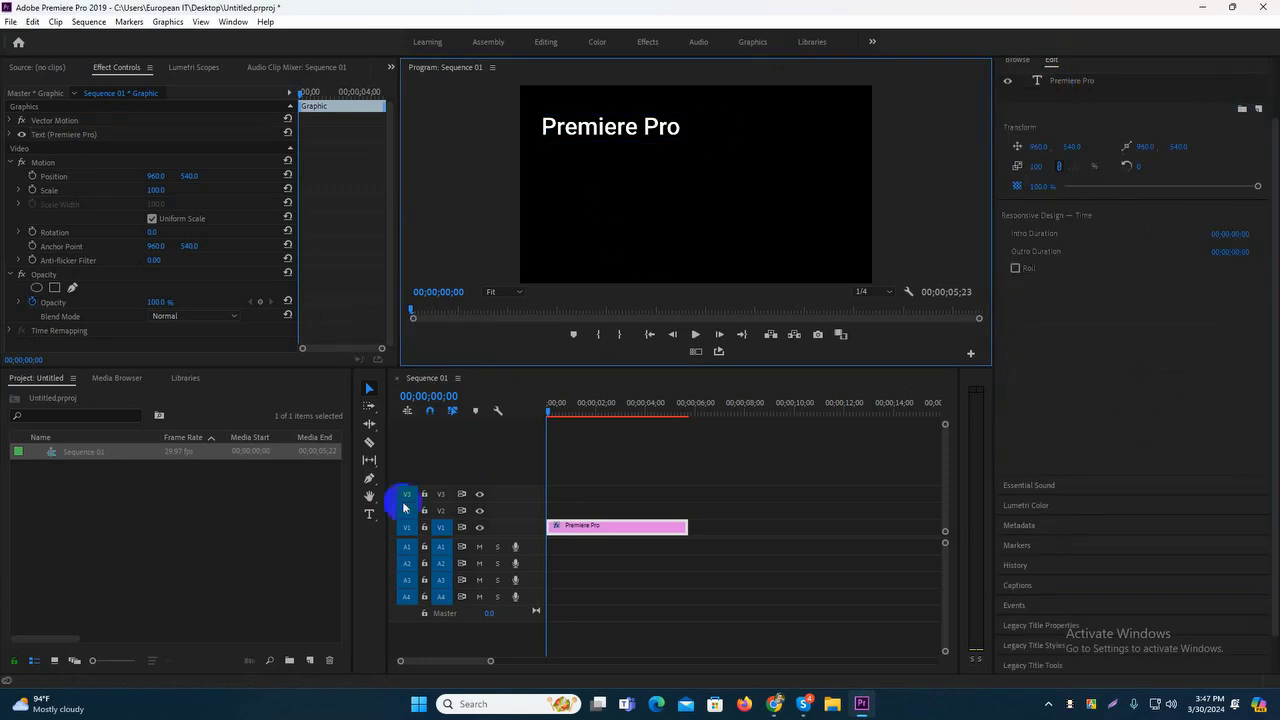
left_click(369, 514)
left_click_drag(570, 166, 846, 252)
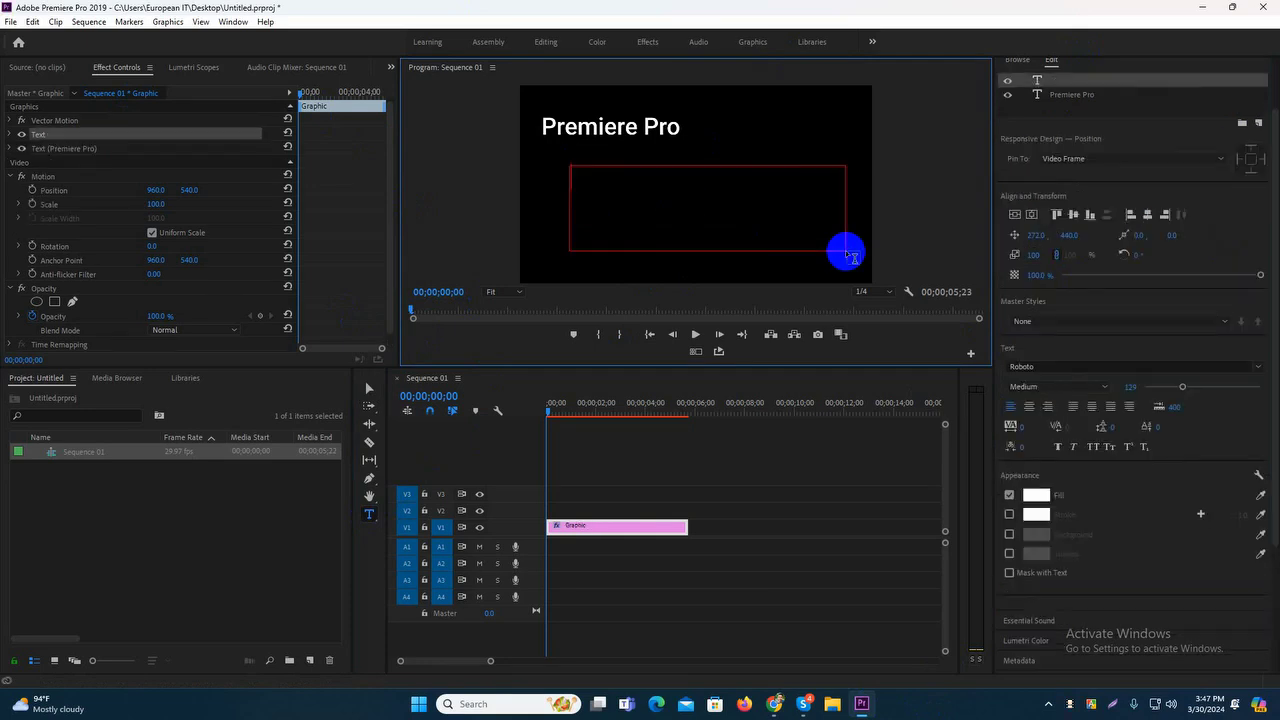
key("ctrl+v")
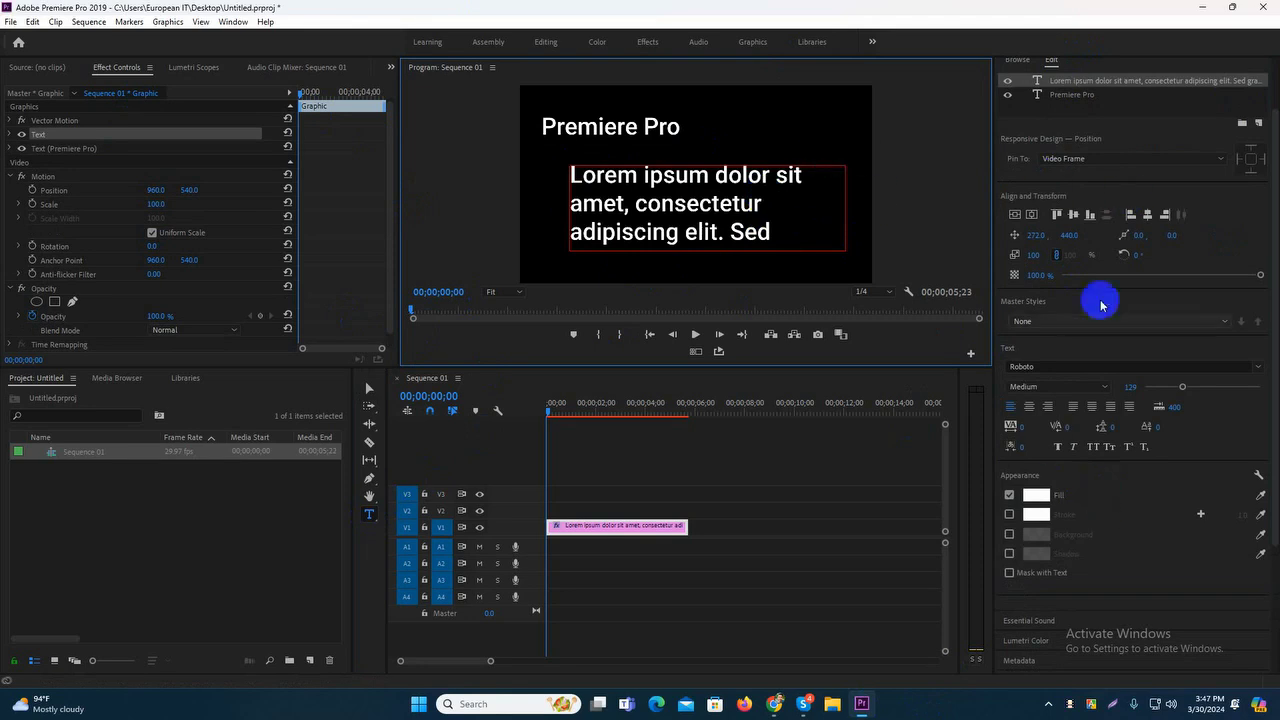
Try to reduce the Lorem Ipsum paragraph's font size to 63 while its text is still being edited
scroll(1070, 300, "up", 2)
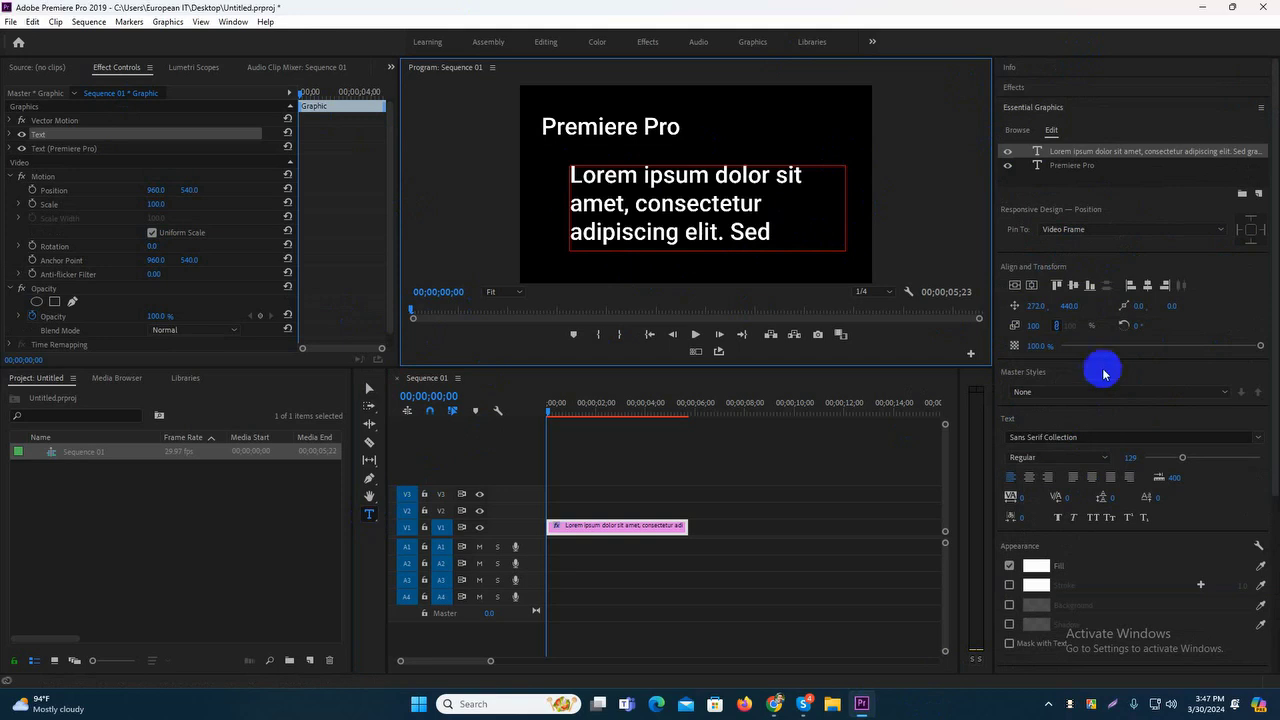
left_click(1055, 457)
left_click(1050, 466)
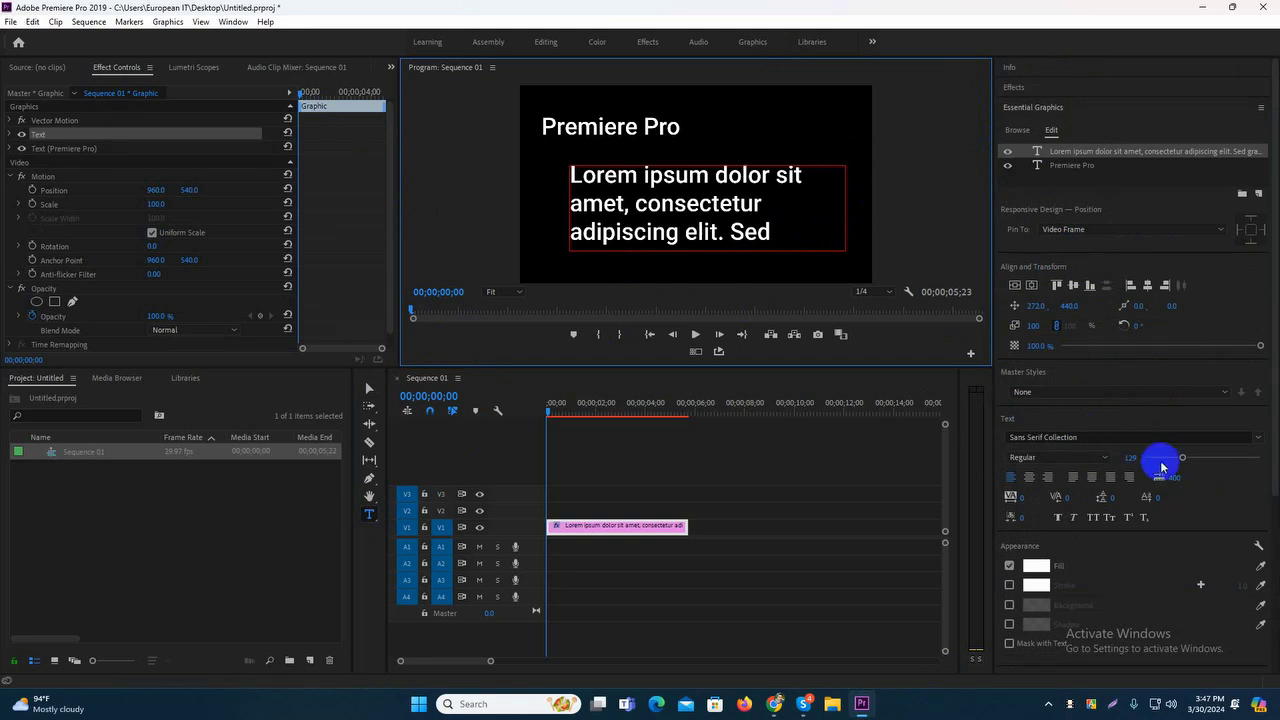
left_click_drag(1182, 459, 1169, 459)
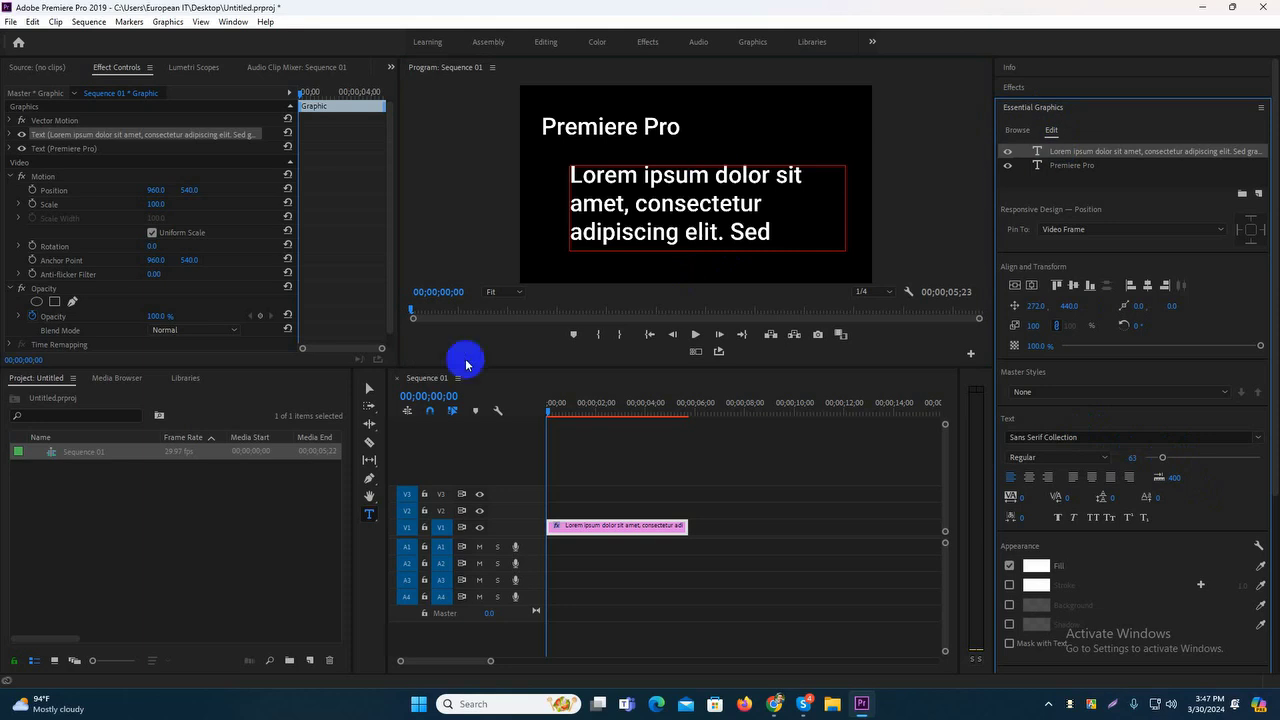
Select the Lorem Ipsum text box, reduce its font size to 51 and shift it slightly left and down in the frame
left_click(369, 389)
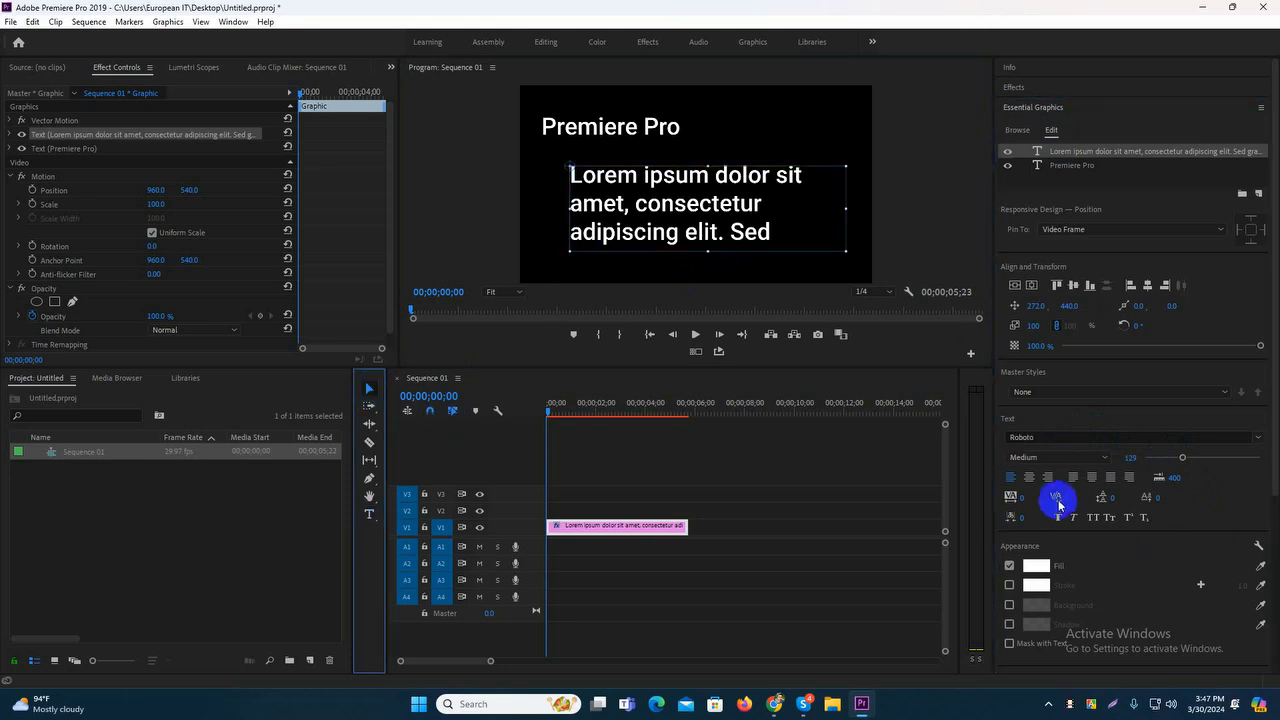
left_click(697, 240)
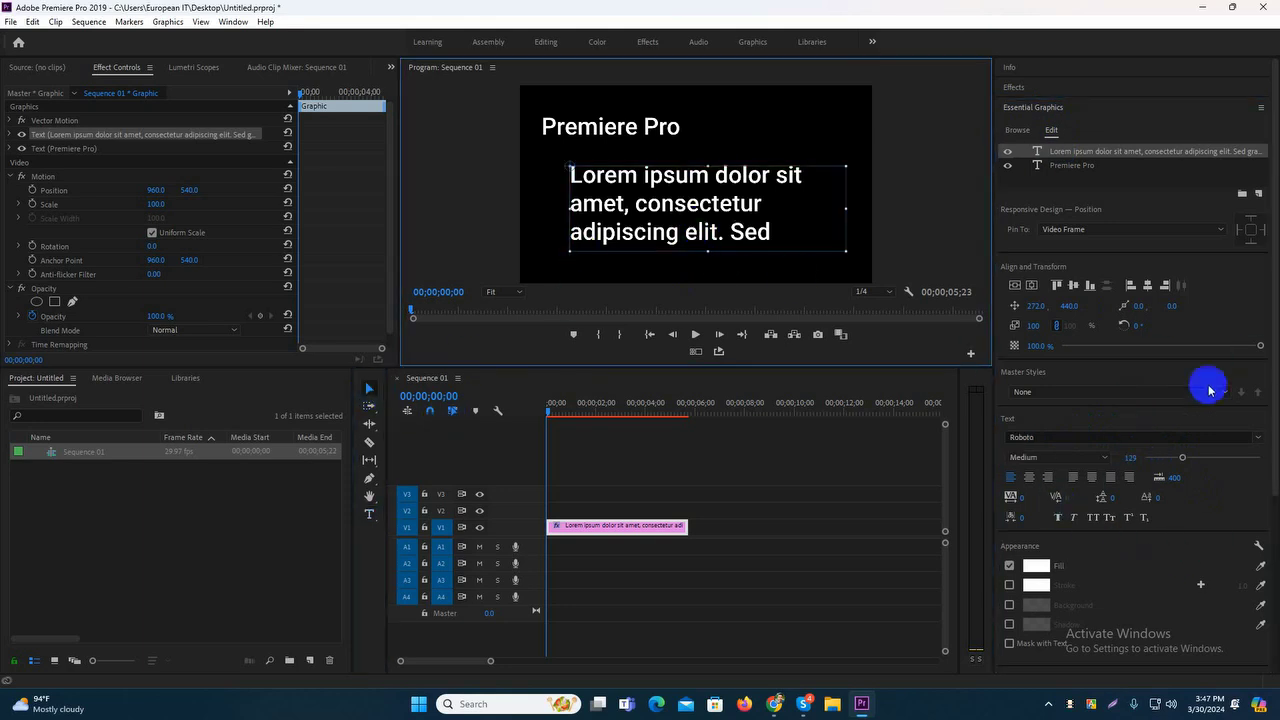
scroll(1214, 466, "down", 5)
scroll(1214, 466, "up", 5)
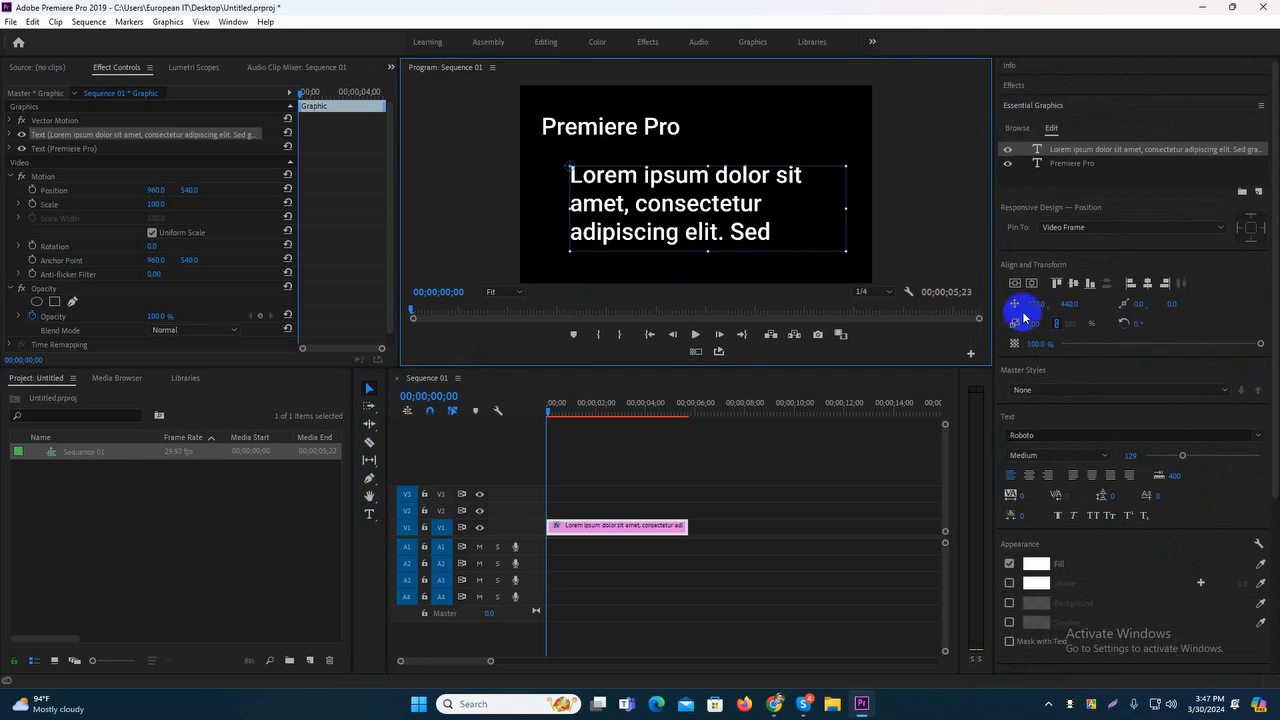
left_click_drag(1182, 456, 1156, 460)
left_click_drag(685, 190, 655, 199)
Move the title up near the frame's top edge and lower the Lorem Ipsum paragraph to about 126, 580
left_click(584, 127)
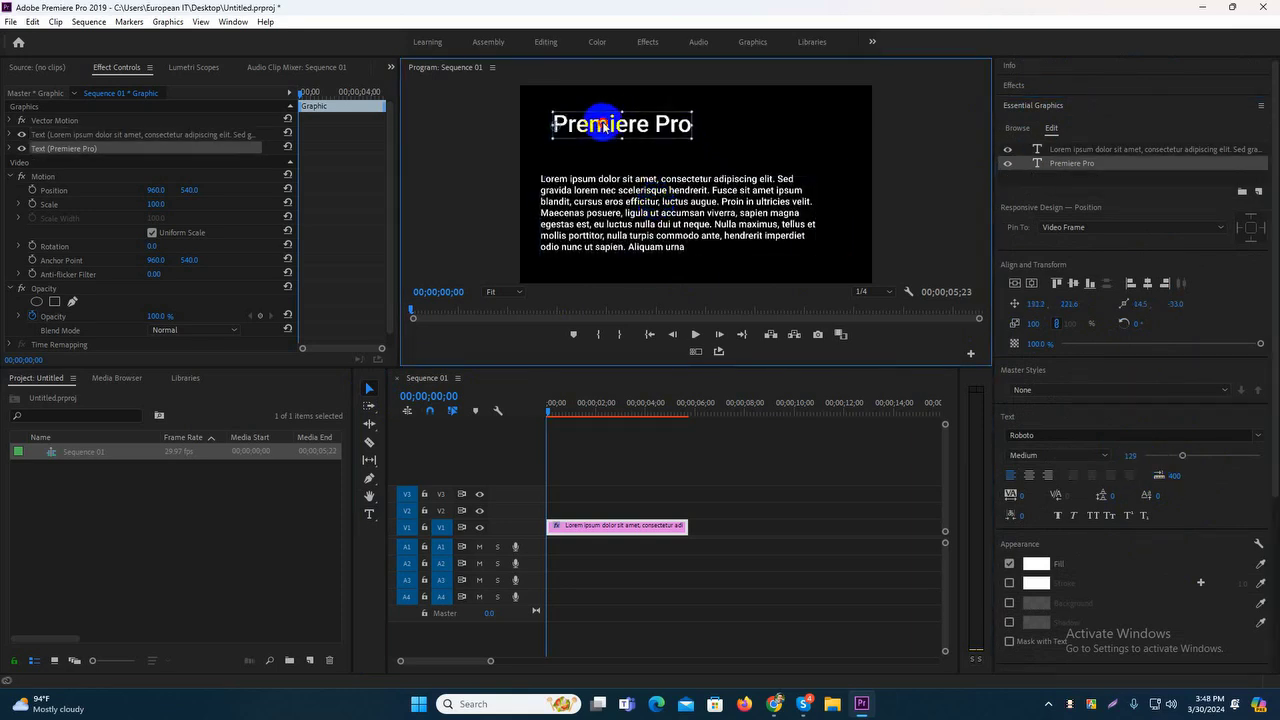
left_click_drag(602, 121, 606, 124)
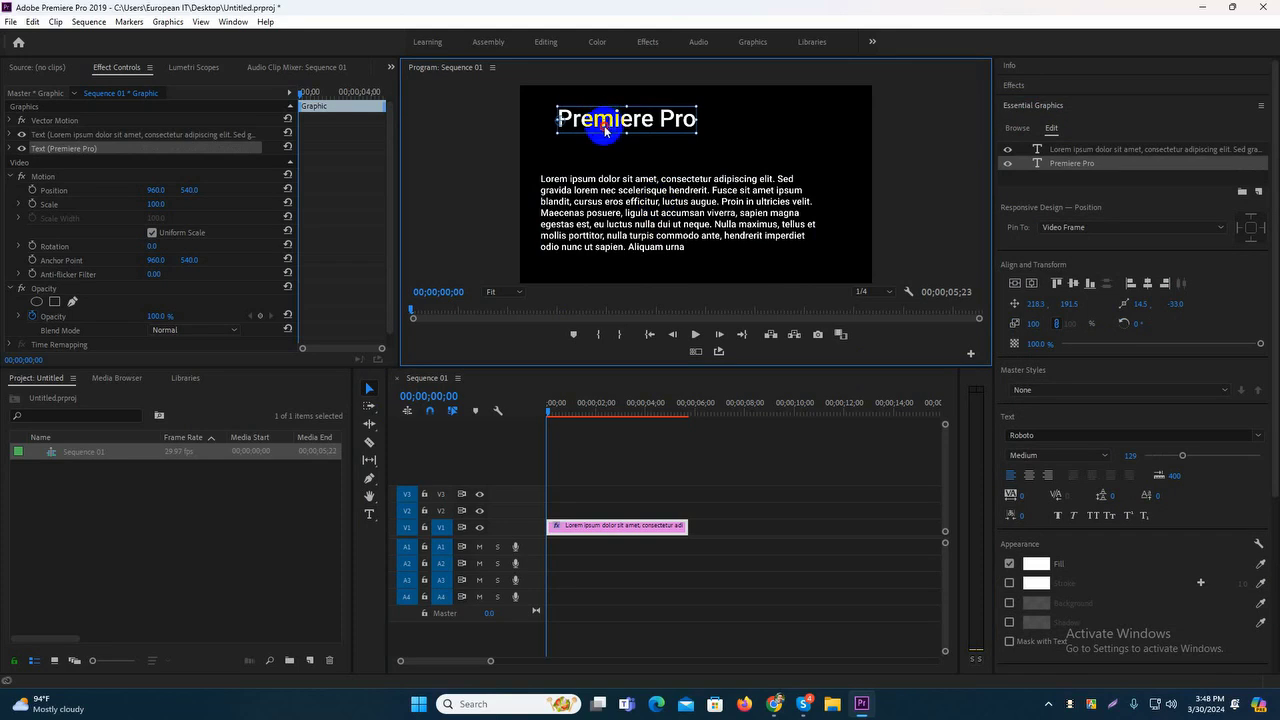
left_click_drag(636, 208, 639, 226)
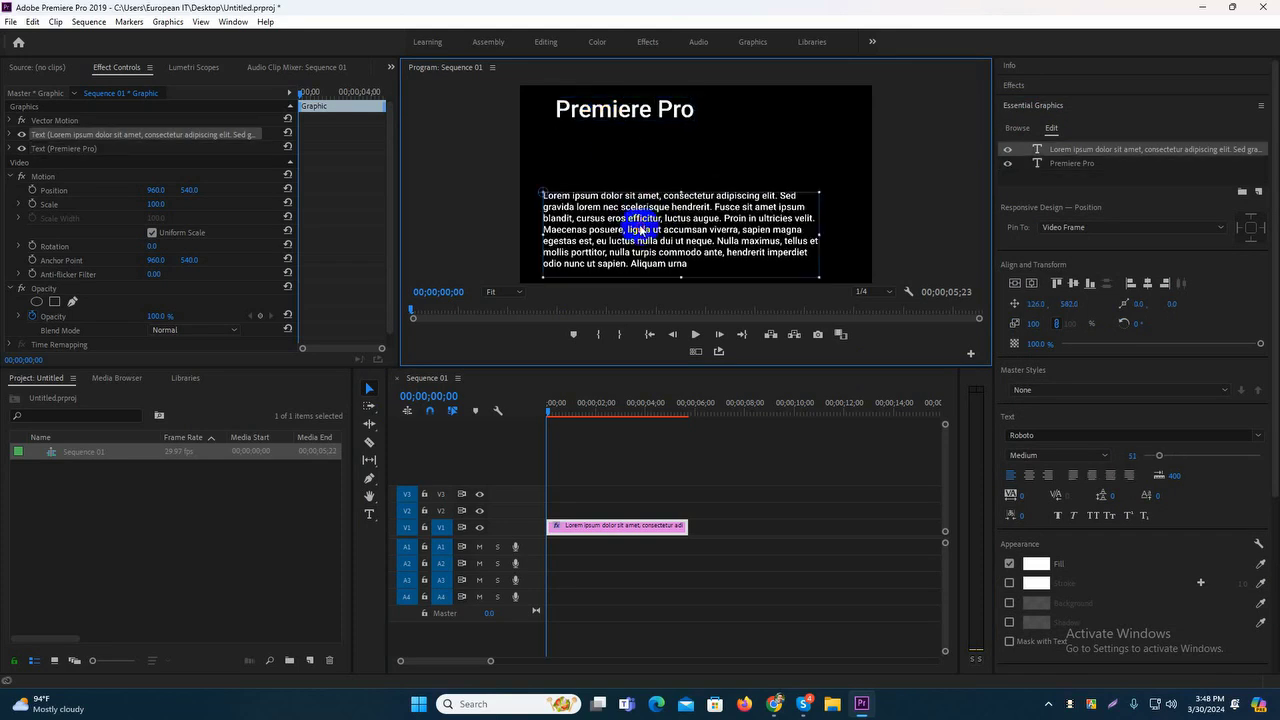
Add a single-line text without a box between the title and the paragraph and paste the Lorem Ipsum text into it
left_click(618, 162)
left_click(369, 514)
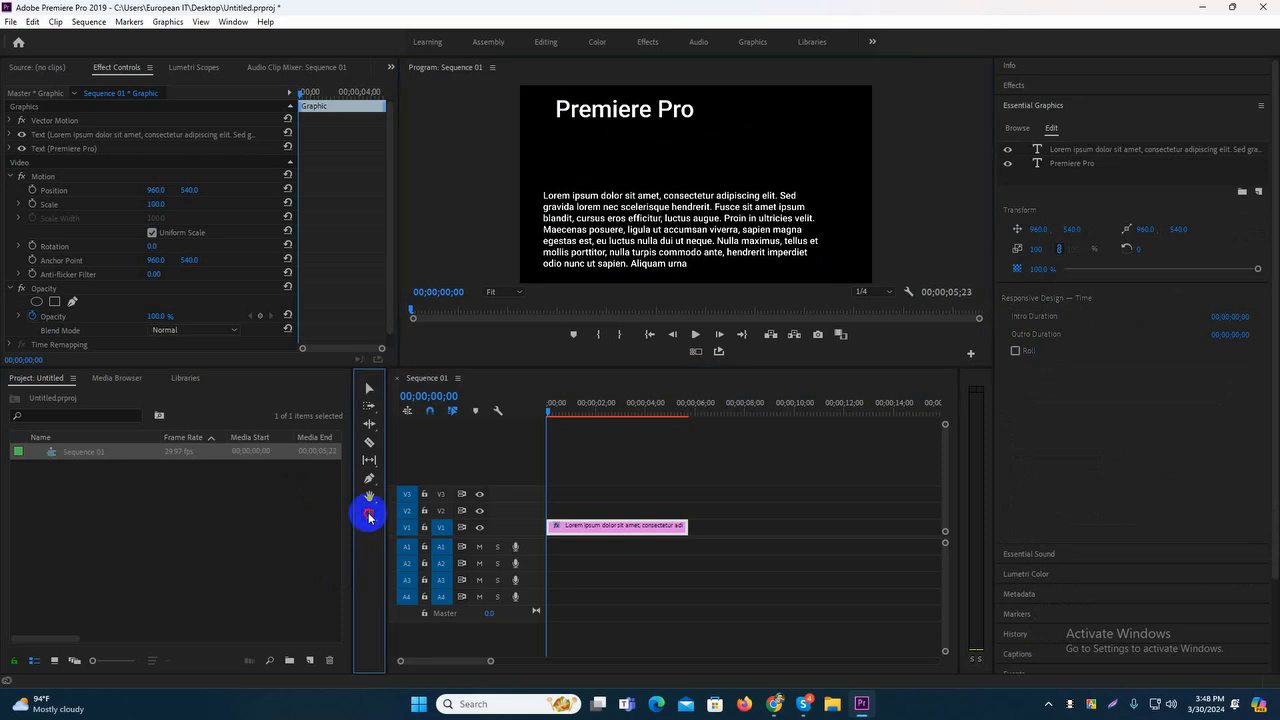
left_click(548, 155)
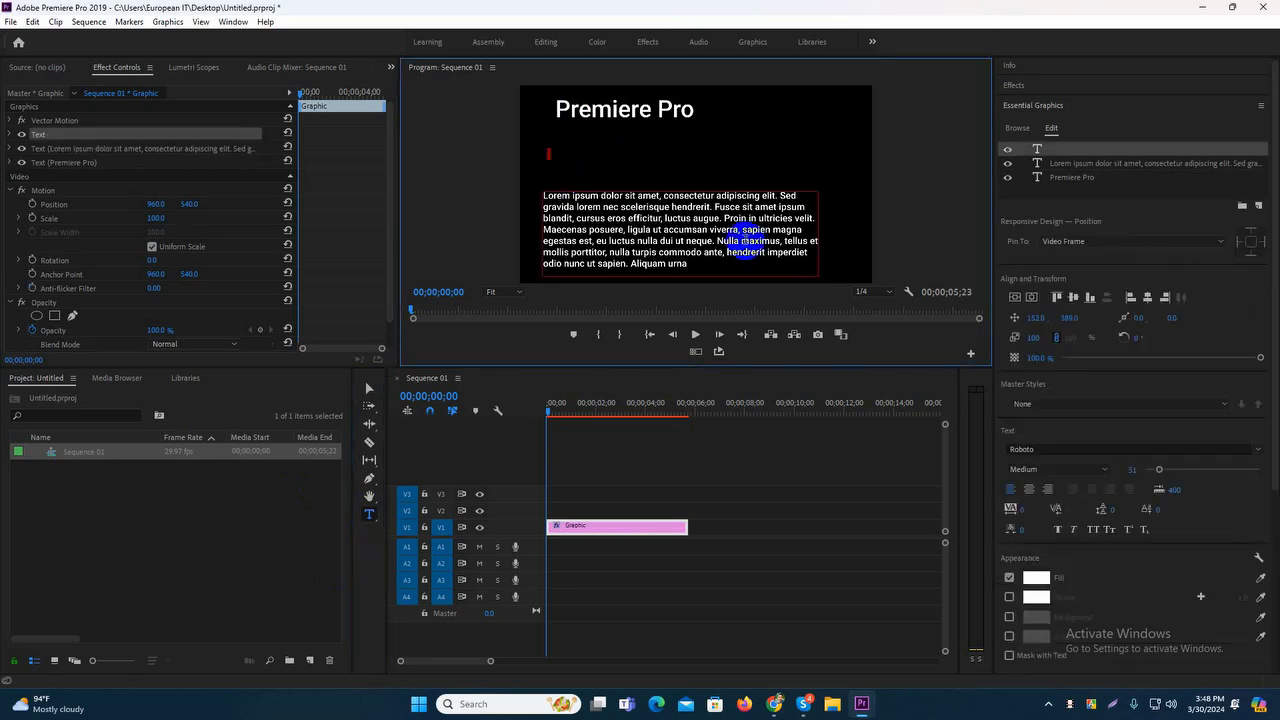
key("ctrl+v")
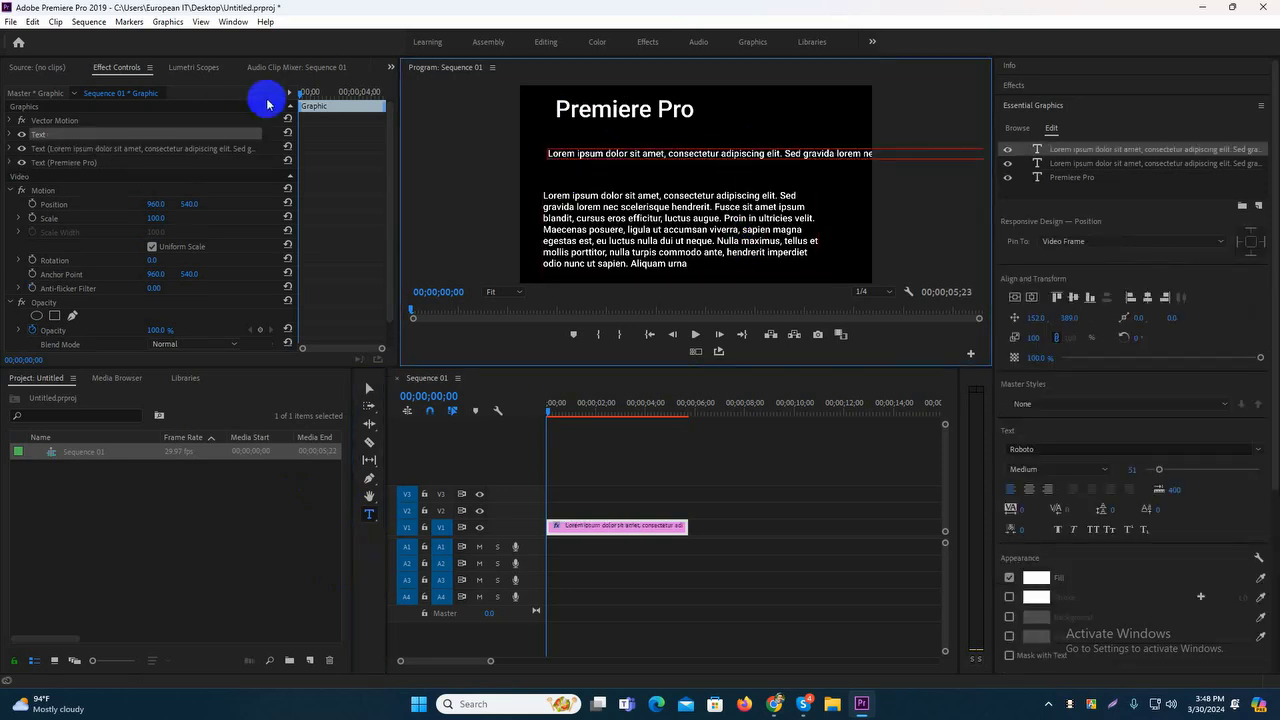
left_click(376, 379)
Slide the overflowing single-line text back and forth across the frame, leaving its start at about 75, 375
left_click_drag(665, 173, 395, 168)
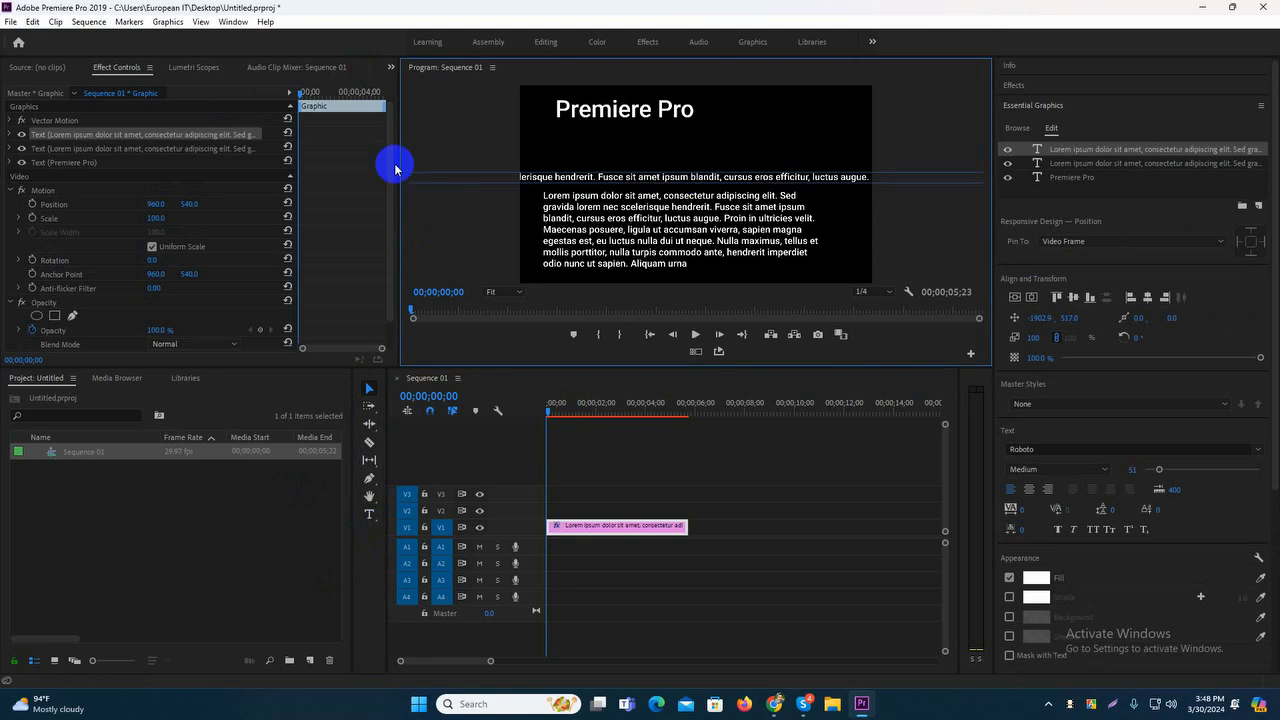
left_click_drag(803, 171, 263, 151)
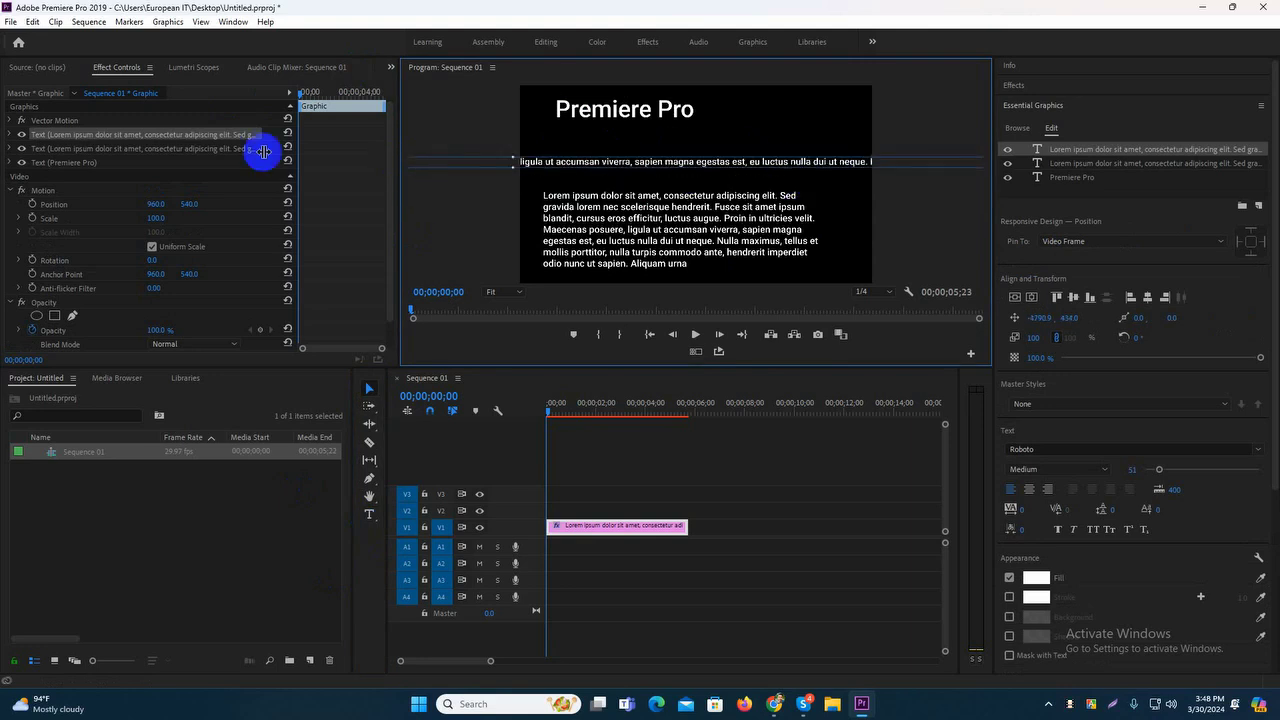
left_click_drag(808, 163, 1277, 128)
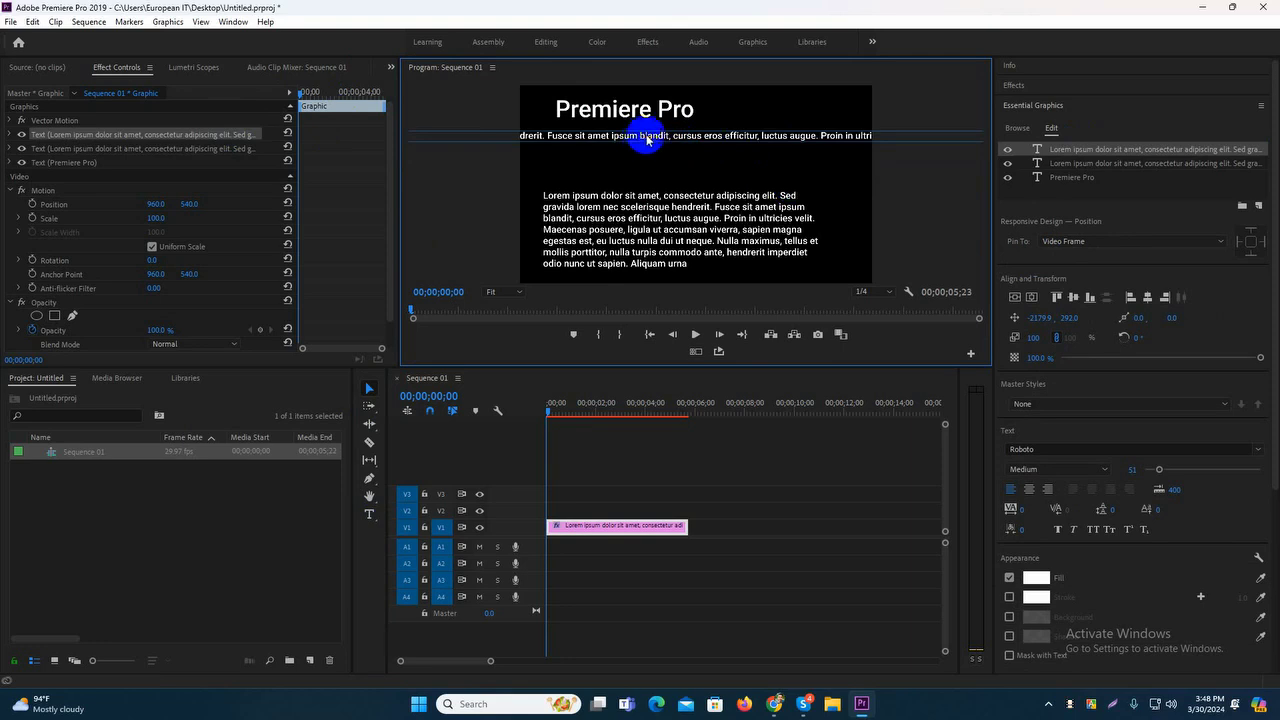
left_click_drag(647, 140, 1094, 143)
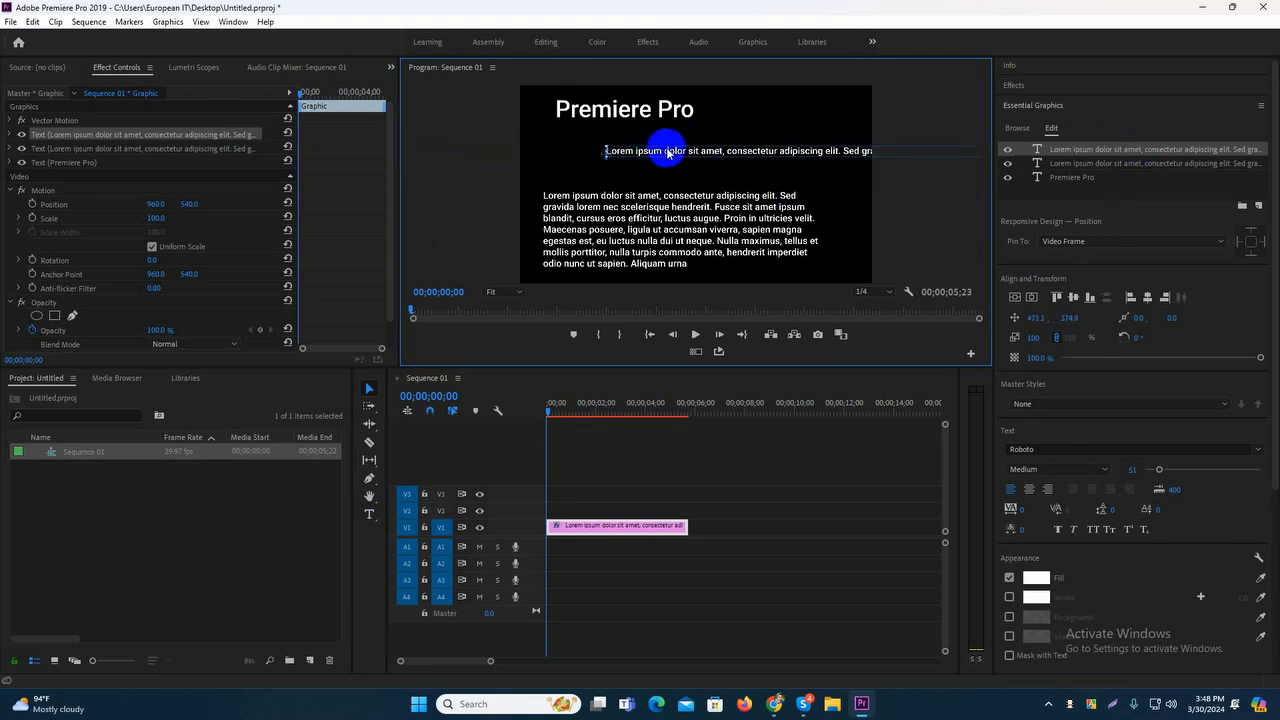
left_click_drag(668, 153, 580, 149)
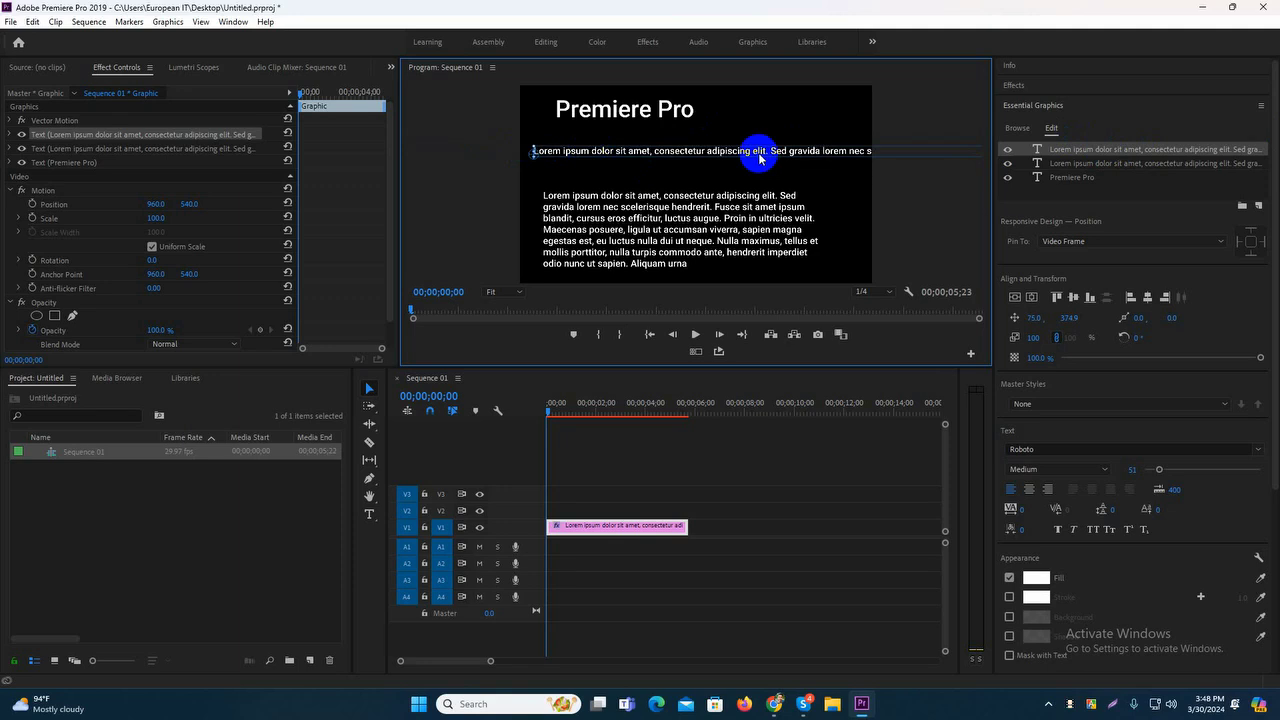
Select the boxed Lorem Ipsum paragraph in the lower part of the frame and delete it
left_click(715, 240)
left_click_drag(648, 229, 655, 222)
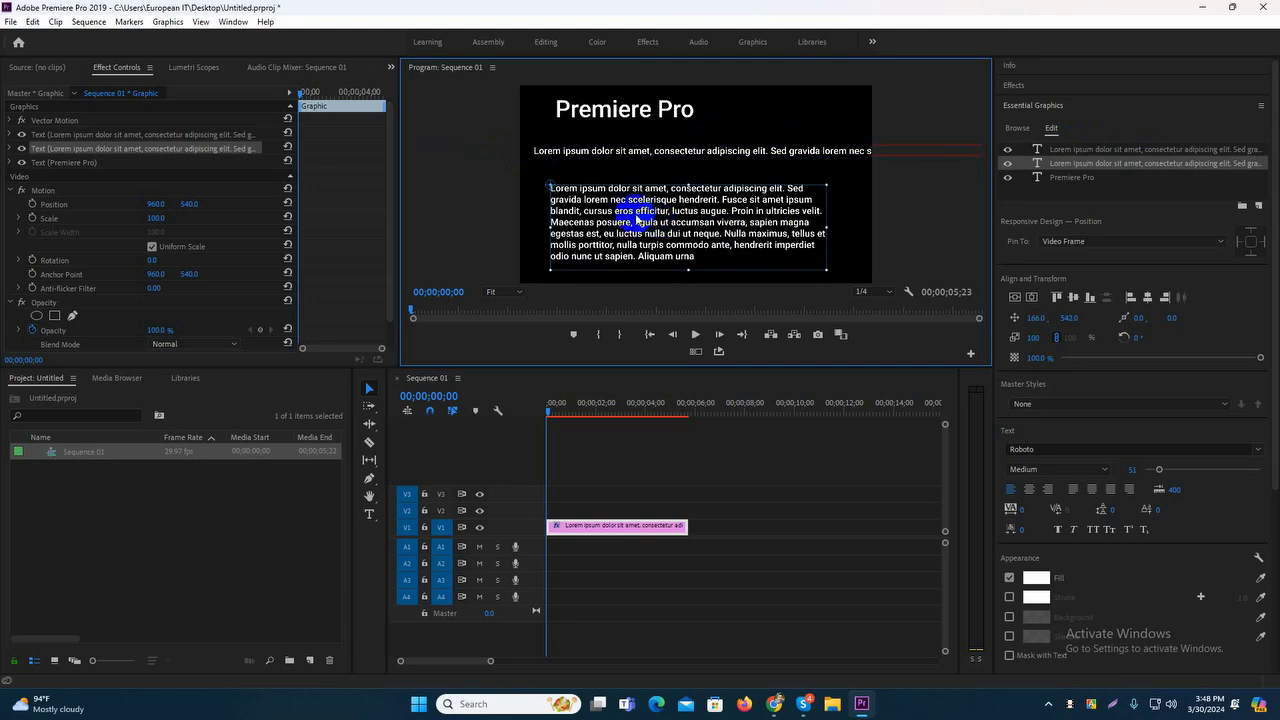
key("Delete")
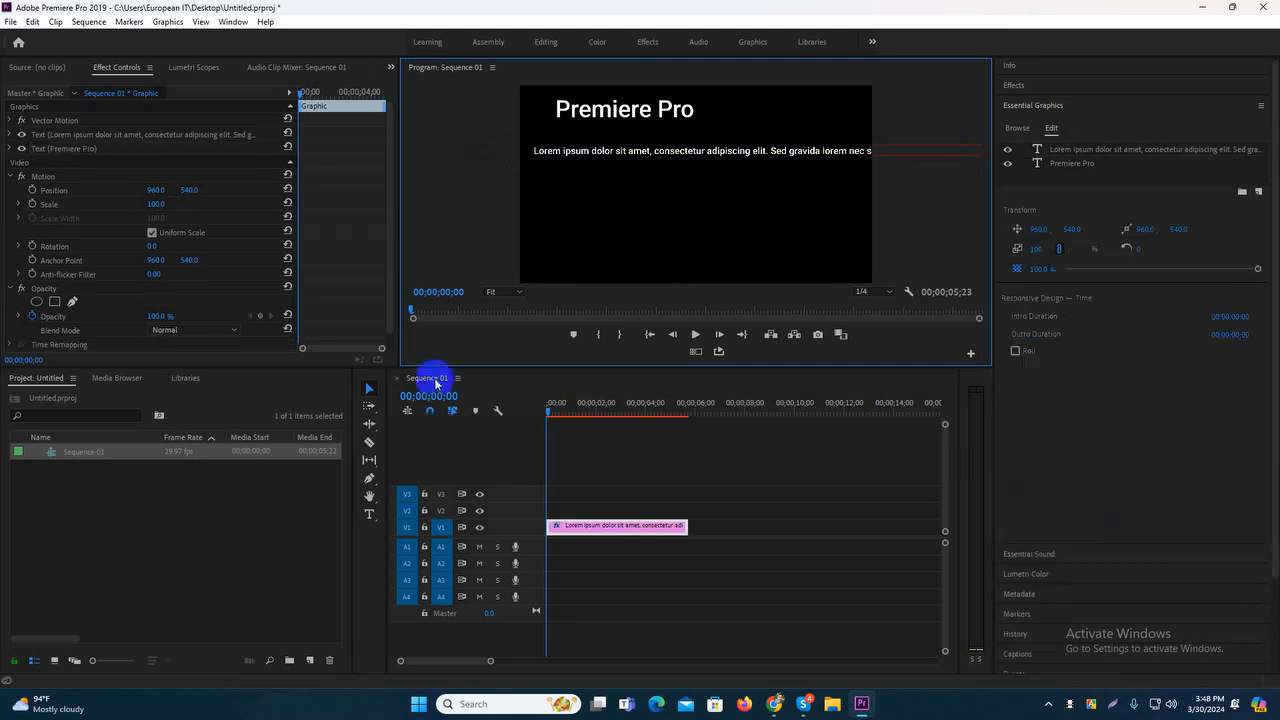
Draw a new paragraph text box below the single-line text and paste the Lorem Ipsum text into it
left_click(369, 514)
left_click(545, 214)
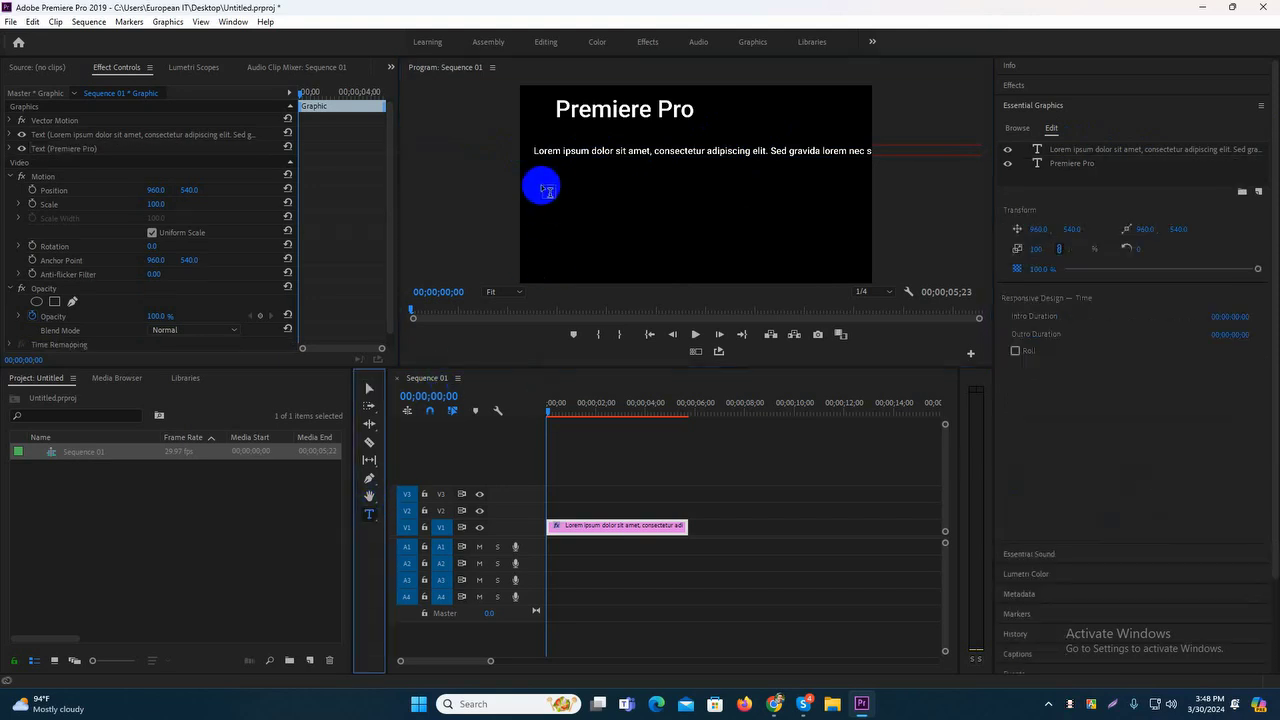
left_click_drag(541, 184, 848, 273)
type("Lorem ipsum dolor sit amet, consectetur adipiscing elit. Sed gravida lorem nec scelerisque hendrerit. Fusce sit amet ipsum blandit, cursus eros efficitur, luctus augue. Proin in ultricies velit. Maecenas posuere, ligula ut accumsan viverra, sapien magna egestas est, eu luctus nulla dui ut neque. Nulla maximus, tellus et mollis porttitor, nulla turpis commodo ante, hendrerit imperdiet odio nunc ut sapien. Aliquam urna")
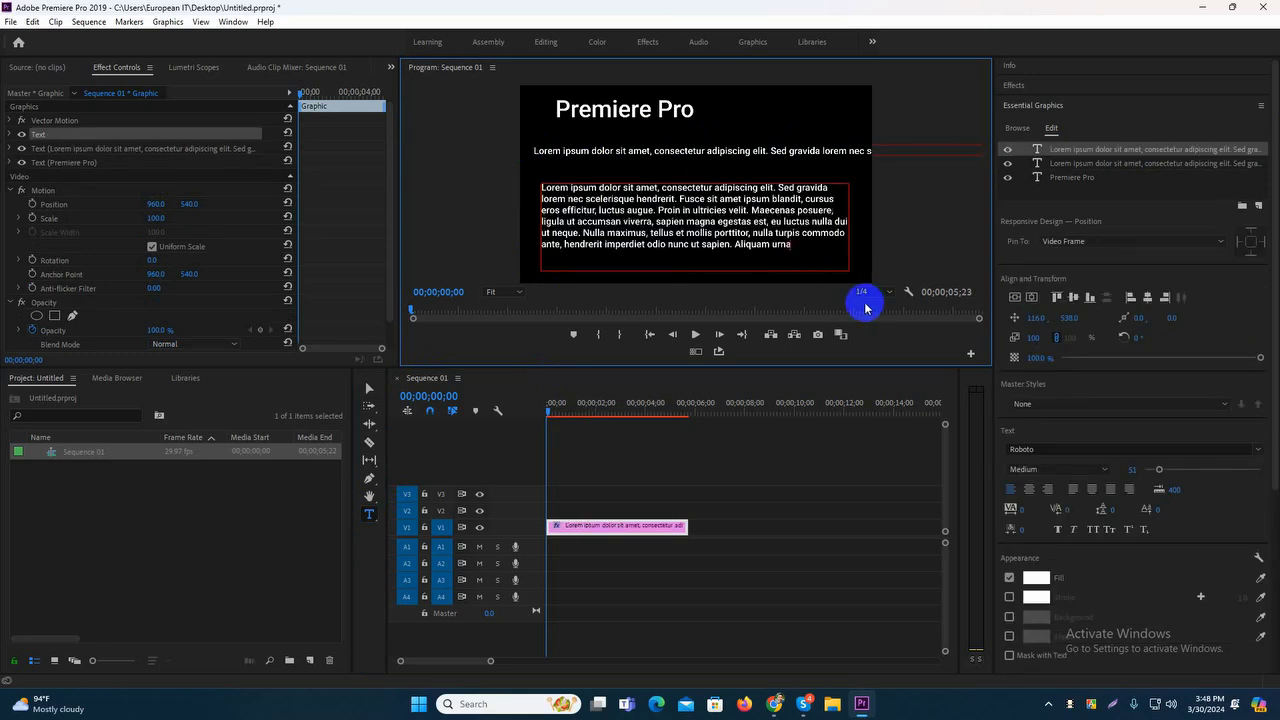
Nudge the new Lorem Ipsum paragraph to about 114, 530 and shorten its box towards the last line of text
left_click(370, 392)
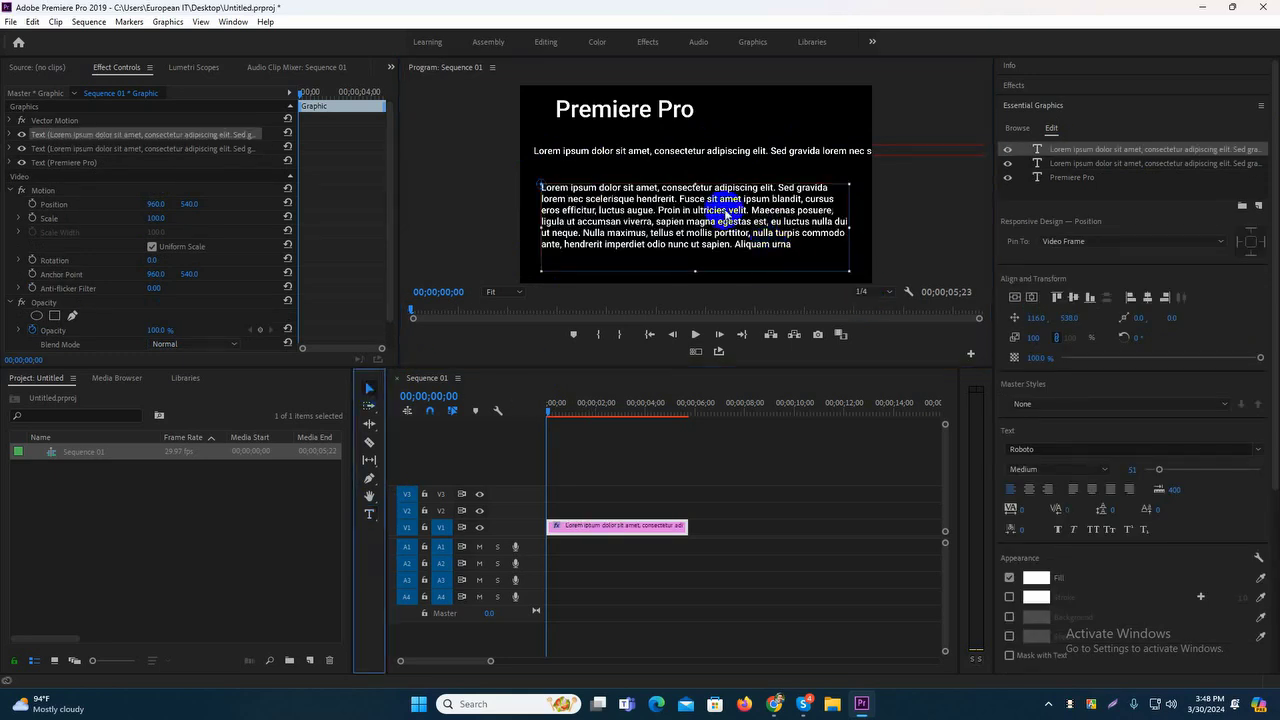
left_click_drag(725, 214, 719, 213)
left_click_drag(688, 269, 690, 233)
mouse_move(692, 244)
left_mouse_down()
mouse_move(689, 271)
mouse_move(678, 222)
mouse_move(693, 214)
mouse_move(690, 228)
left_mouse_up()
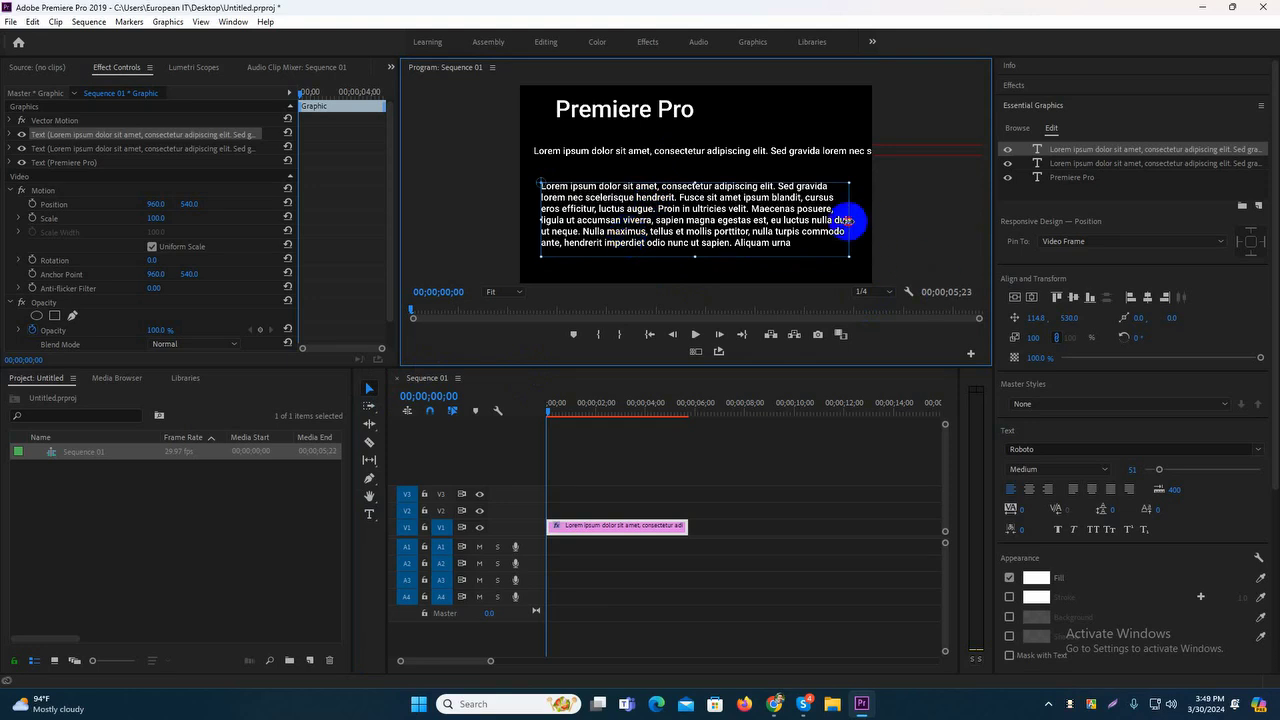
Narrow the paragraph's box, reposition it at about 177, 493, and widen and lengthen it again to fit the whole text
left_click_drag(846, 220, 686, 234)
left_click_drag(613, 256, 621, 215)
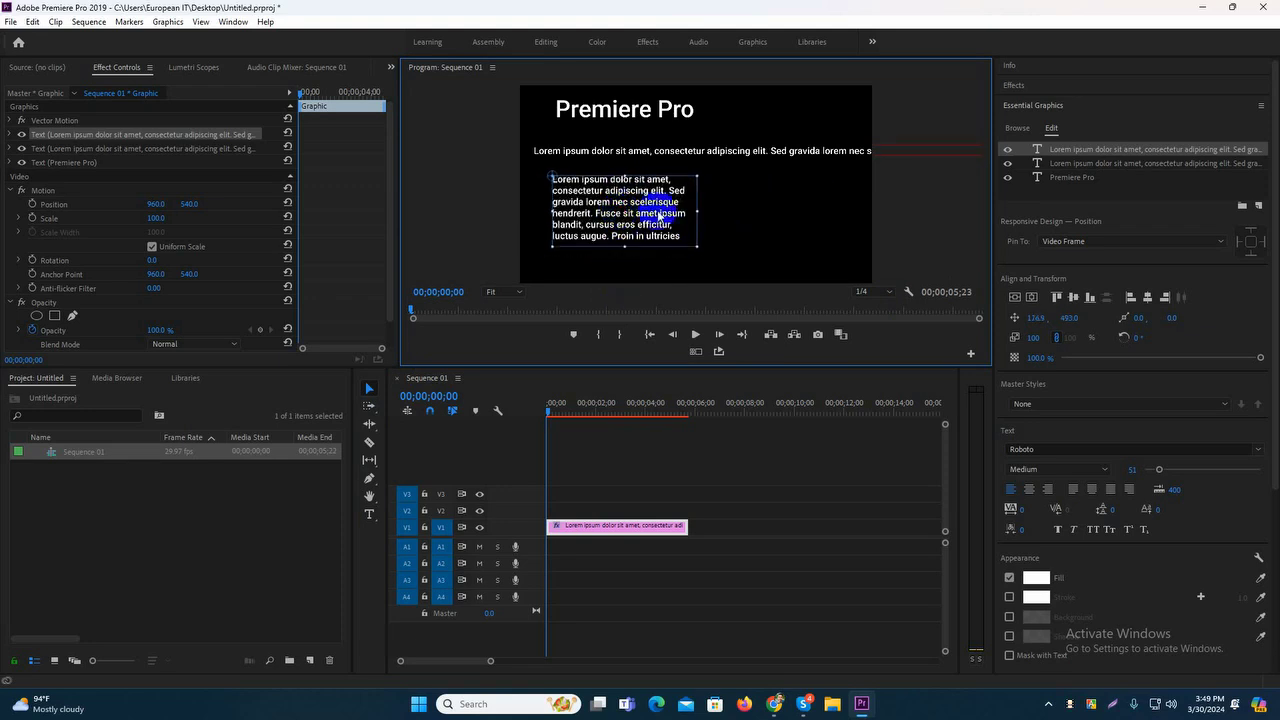
left_click_drag(706, 211, 846, 209)
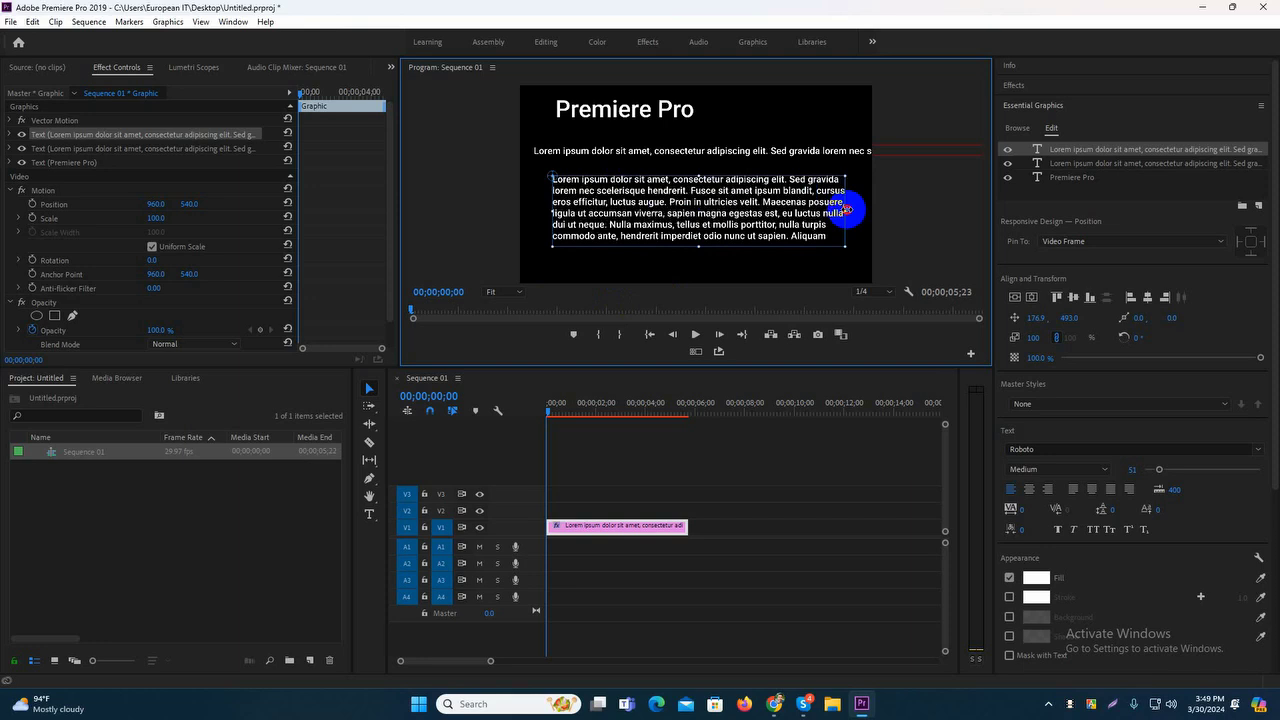
left_click_drag(697, 247, 701, 262)
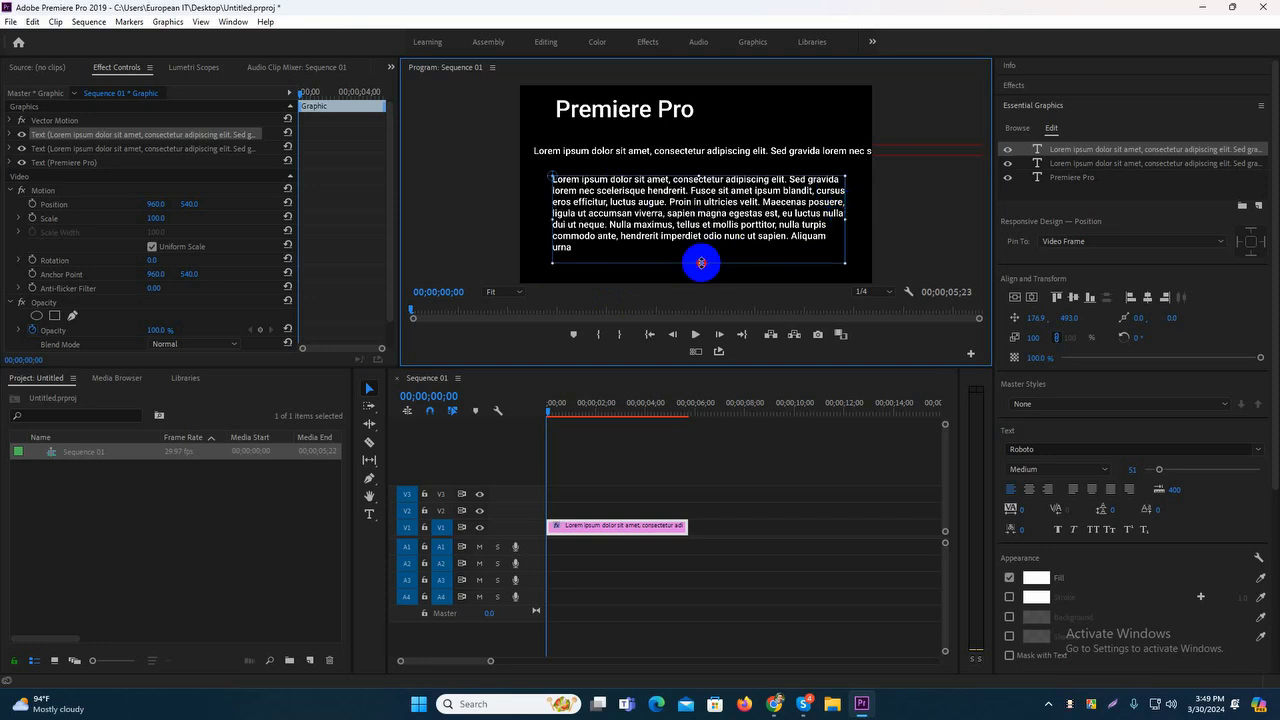
Scale the Premiere Pro title down to 52 percent by its edge and undo the change
left_click(649, 113)
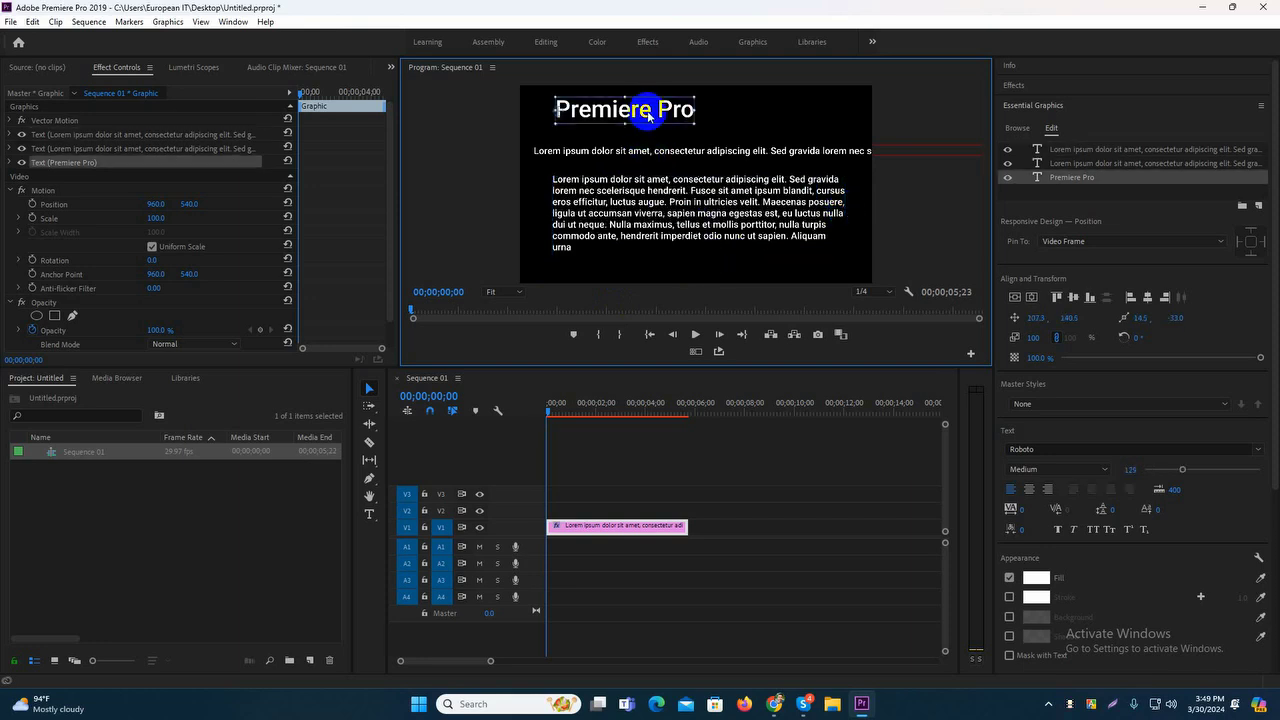
left_click_drag(697, 109, 633, 108)
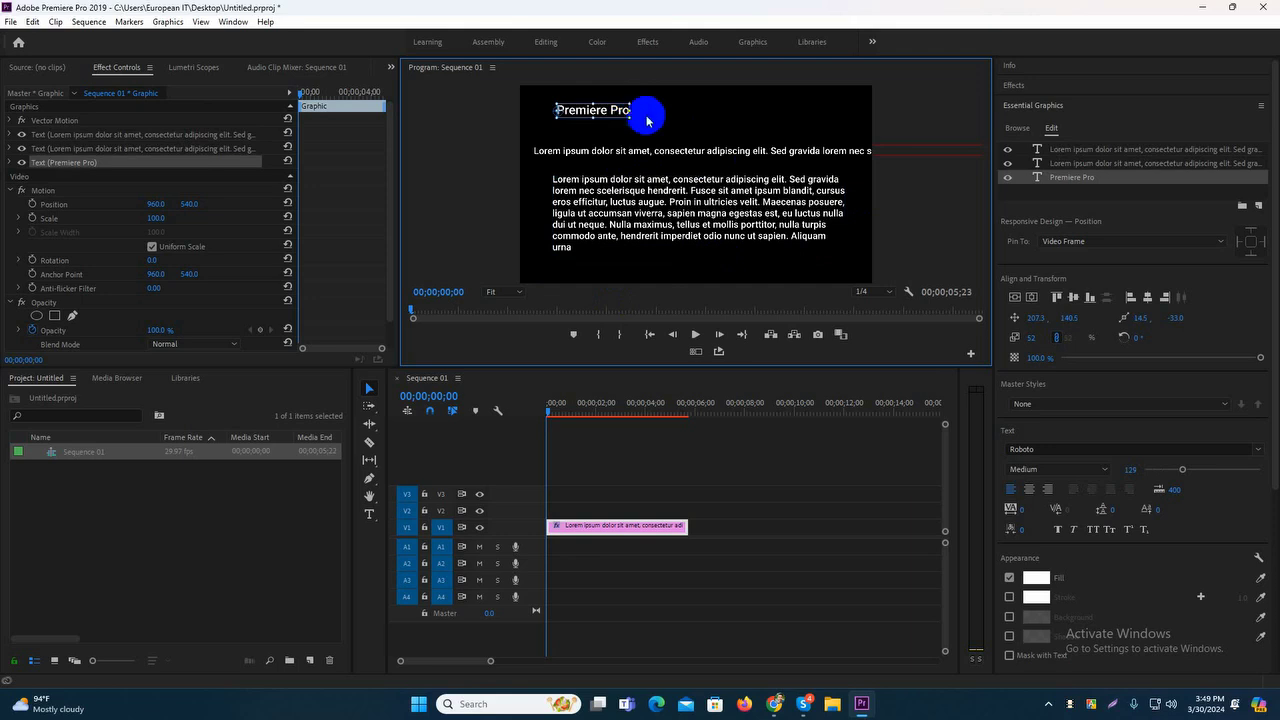
key("ctrl+z")
Select the single-line Lorem Ipsum text and shift it far left to about -8114, 324 so that its end is in the frame
left_click(706, 150)
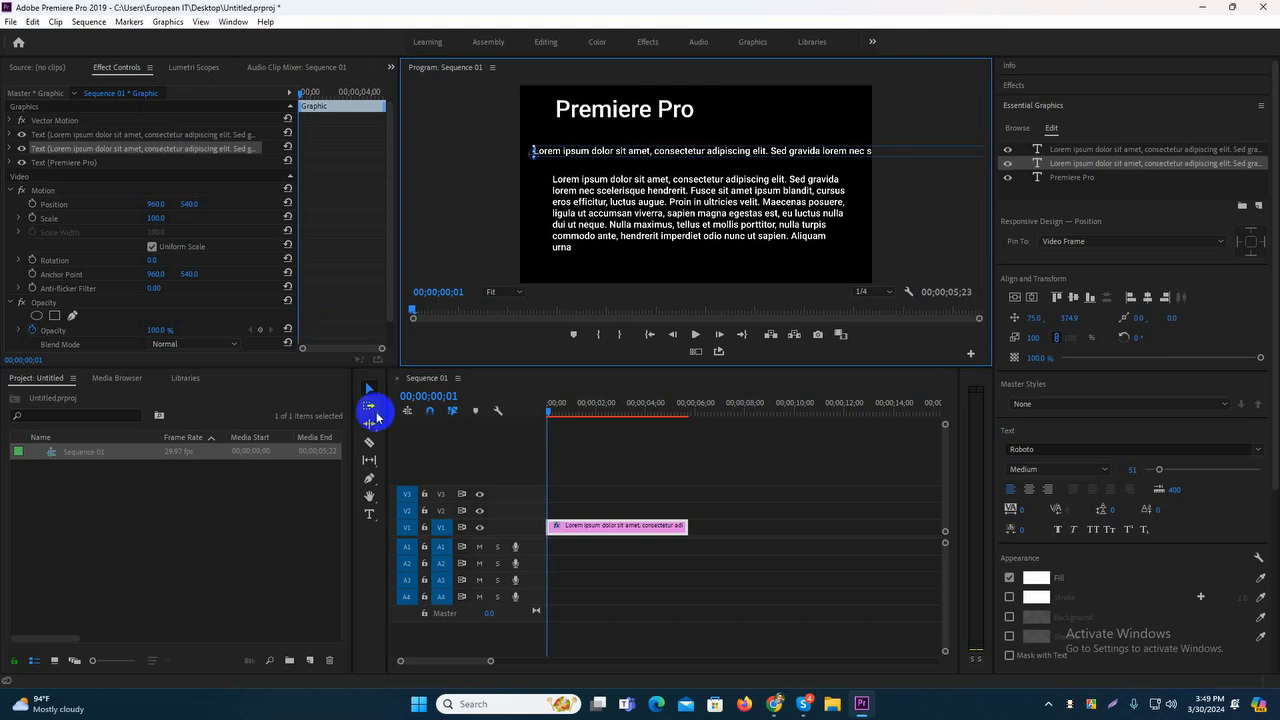
left_click(471, 214)
left_click(605, 150)
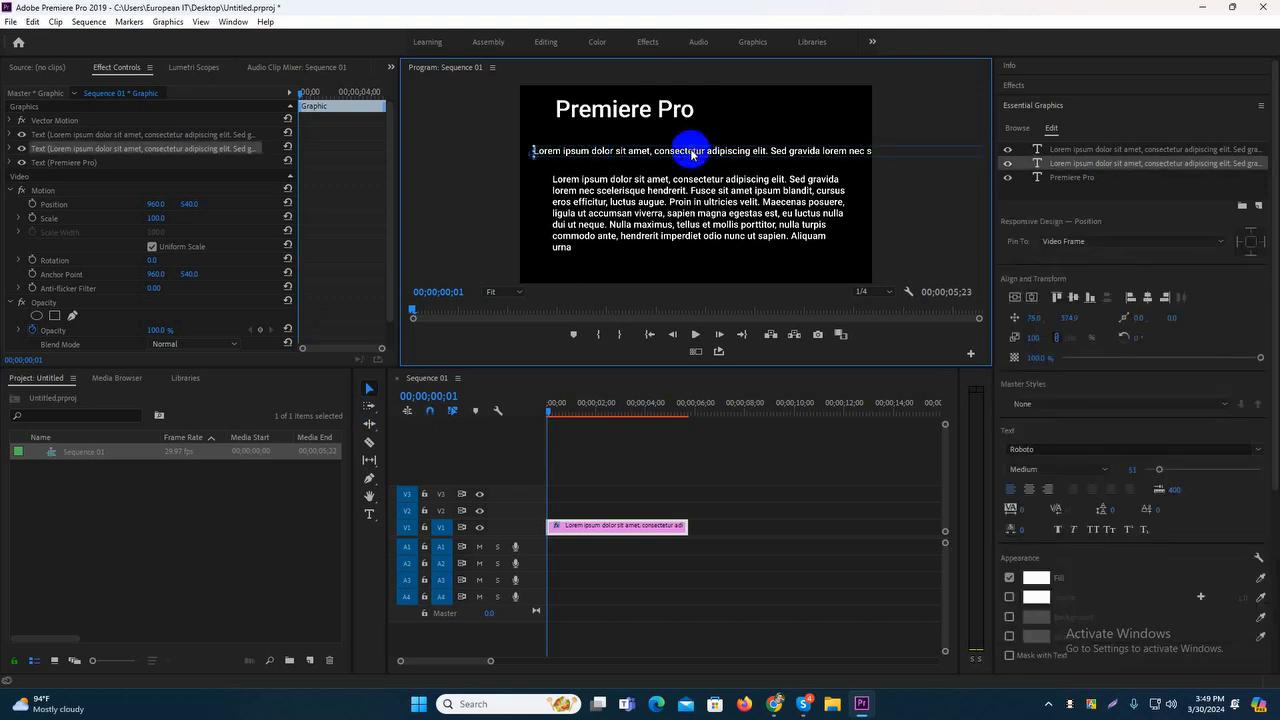
left_click_drag(691, 154, 346, 153)
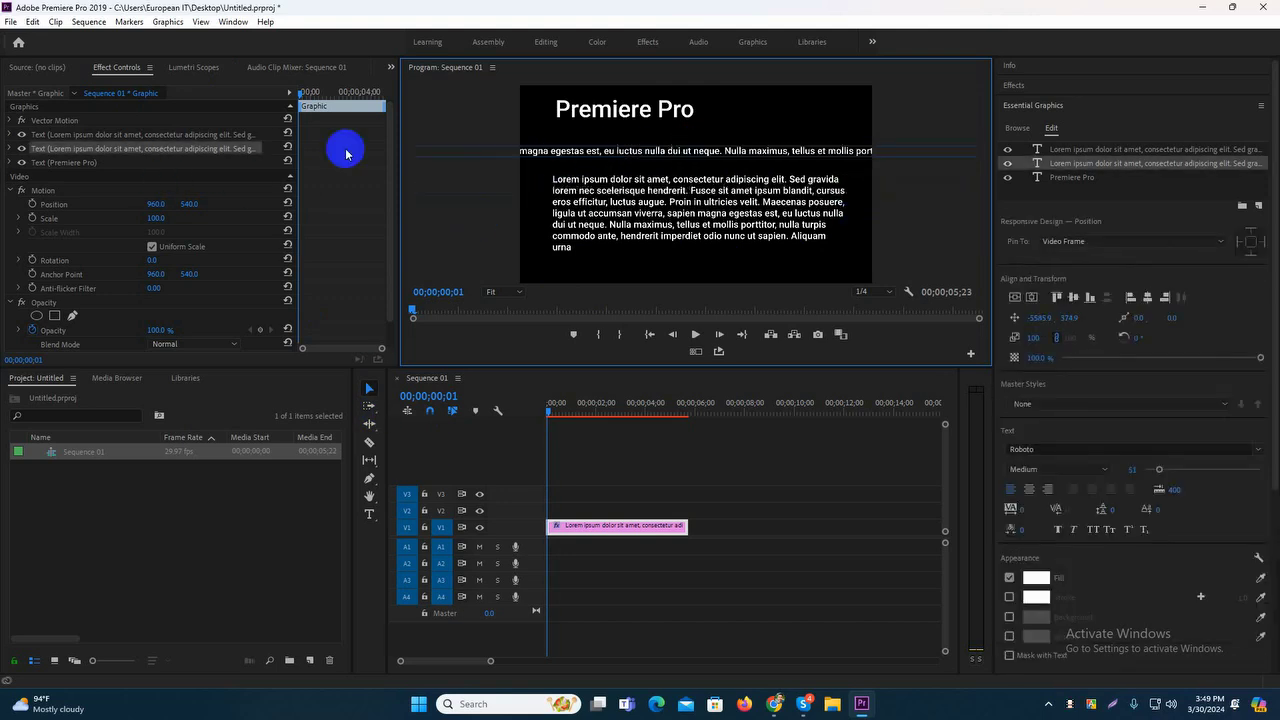
left_click_drag(809, 149, 346, 140)
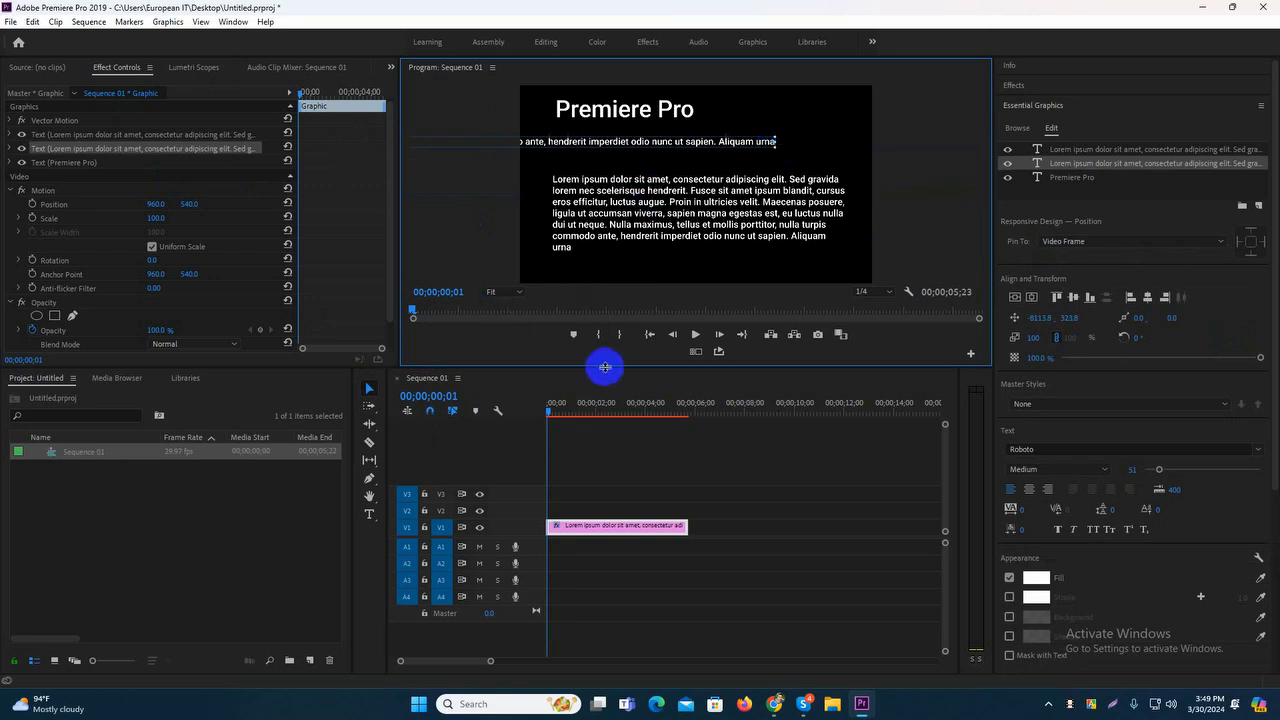
Enlarge the program preview and scale the single-line Lorem Ipsum text down to 91 percent from its end
left_click_drag(605, 367, 606, 569)
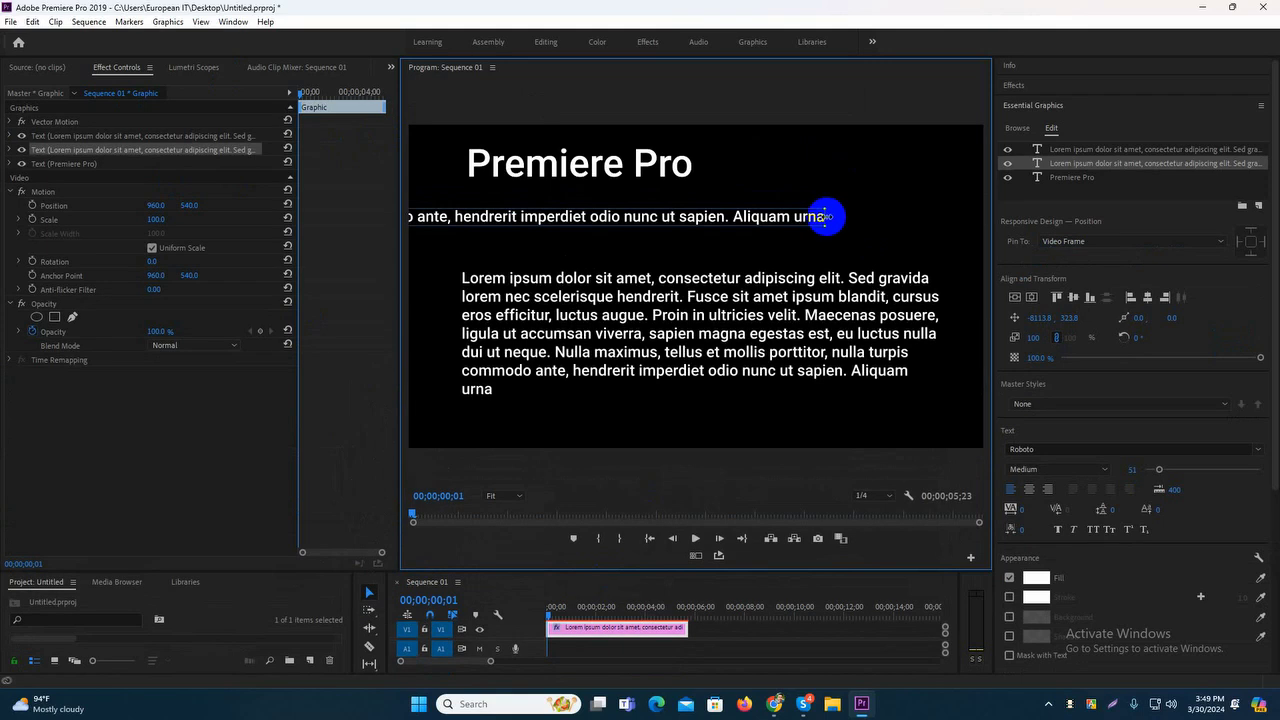
left_click_drag(825, 216, 592, 226)
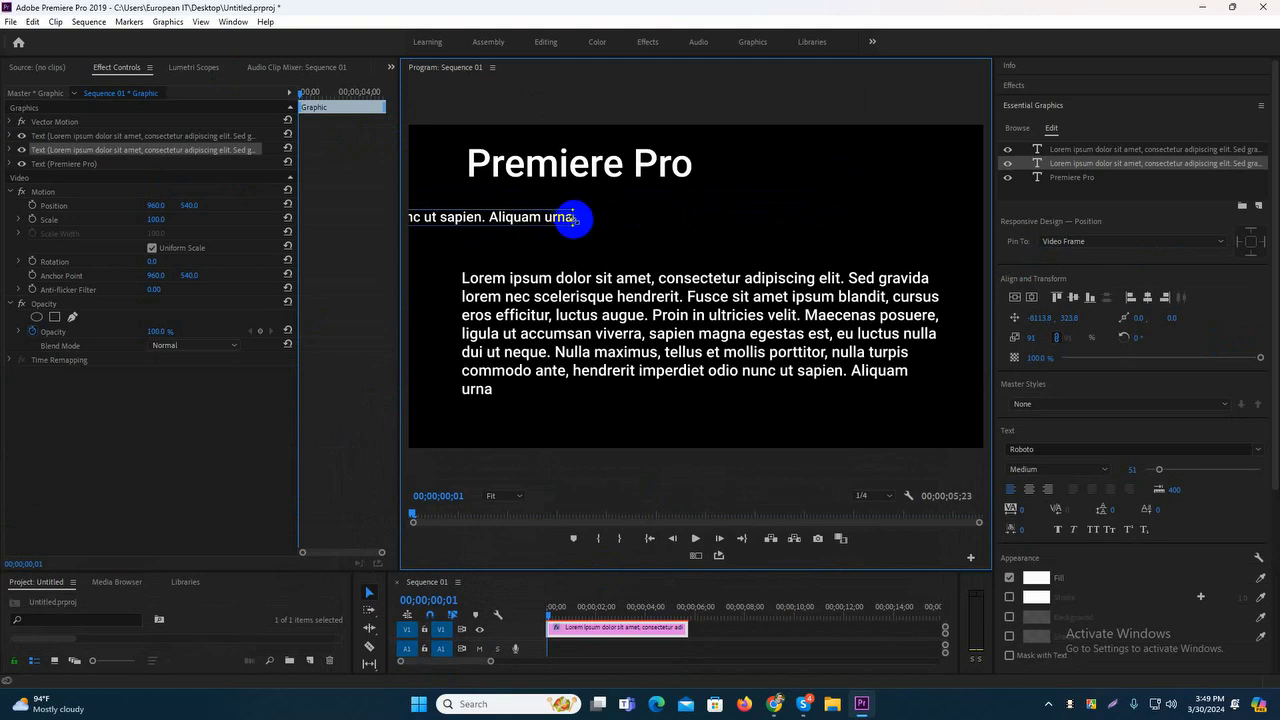
left_click_drag(575, 217, 549, 240)
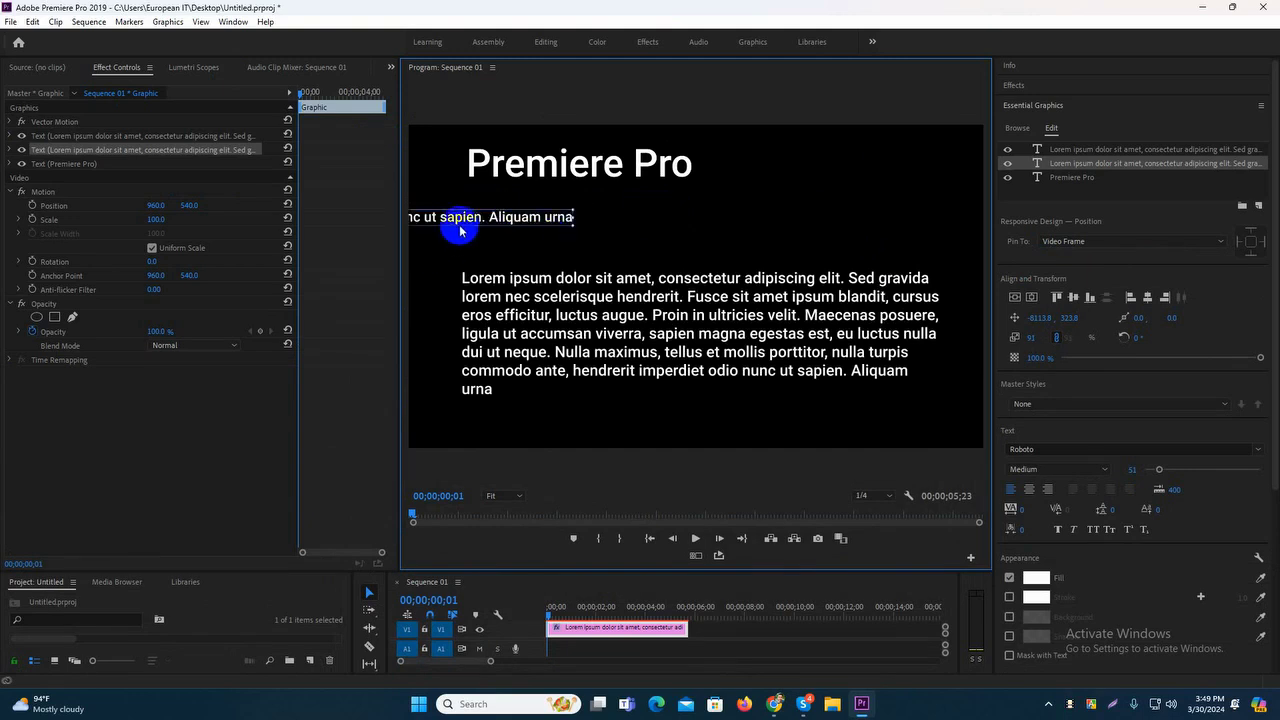
Shift the single-line Lorem Ipsum text across the frame and scale it down to 81 percent
left_click_drag(460, 226, 750, 222)
left_click_drag(449, 224, 857, 212)
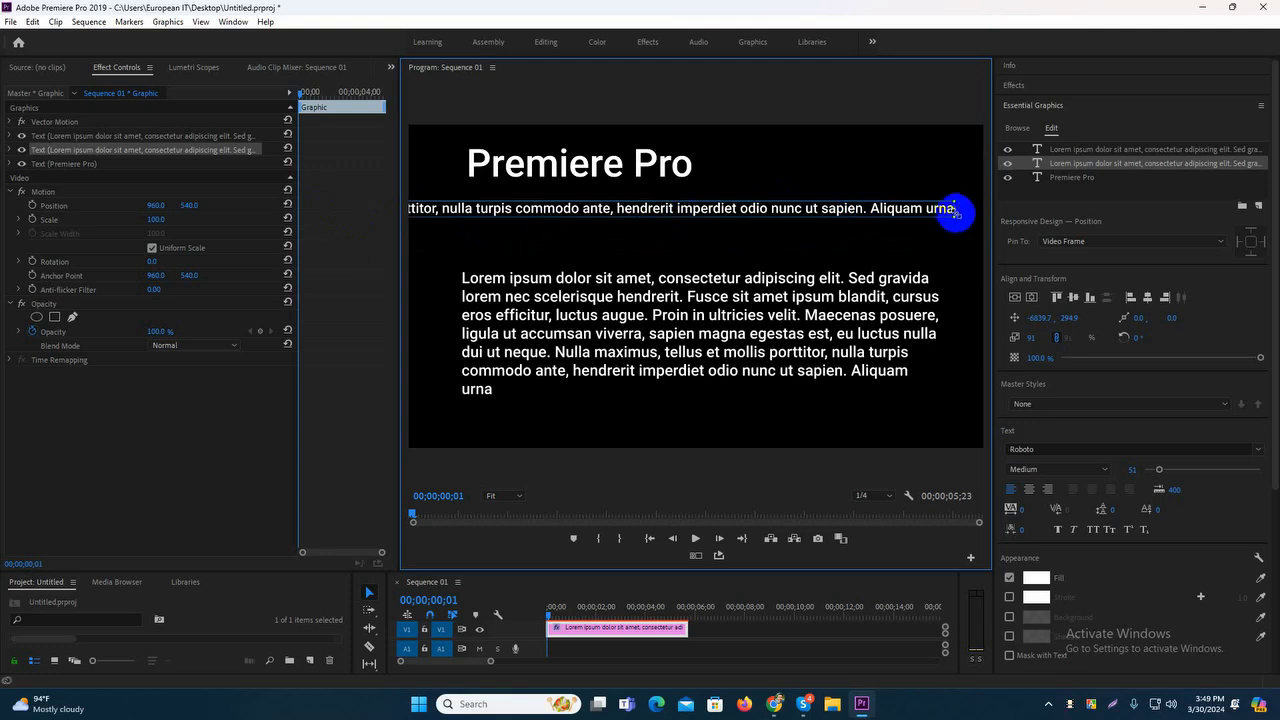
left_click_drag(480, 209, 513, 238)
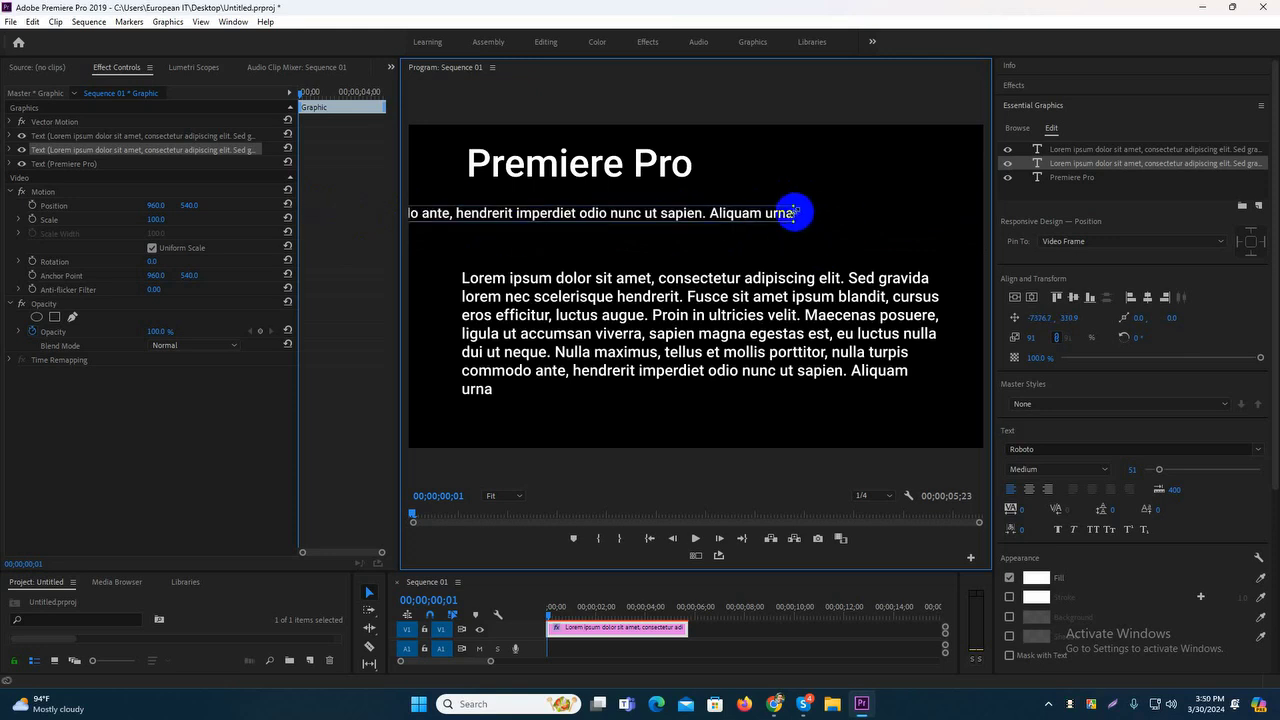
mouse_move(793, 213)
left_mouse_down()
mouse_move(551, 205)
mouse_move(465, 224)
mouse_move(971, 200)
mouse_move(750, 206)
mouse_move(810, 208)
left_mouse_up()
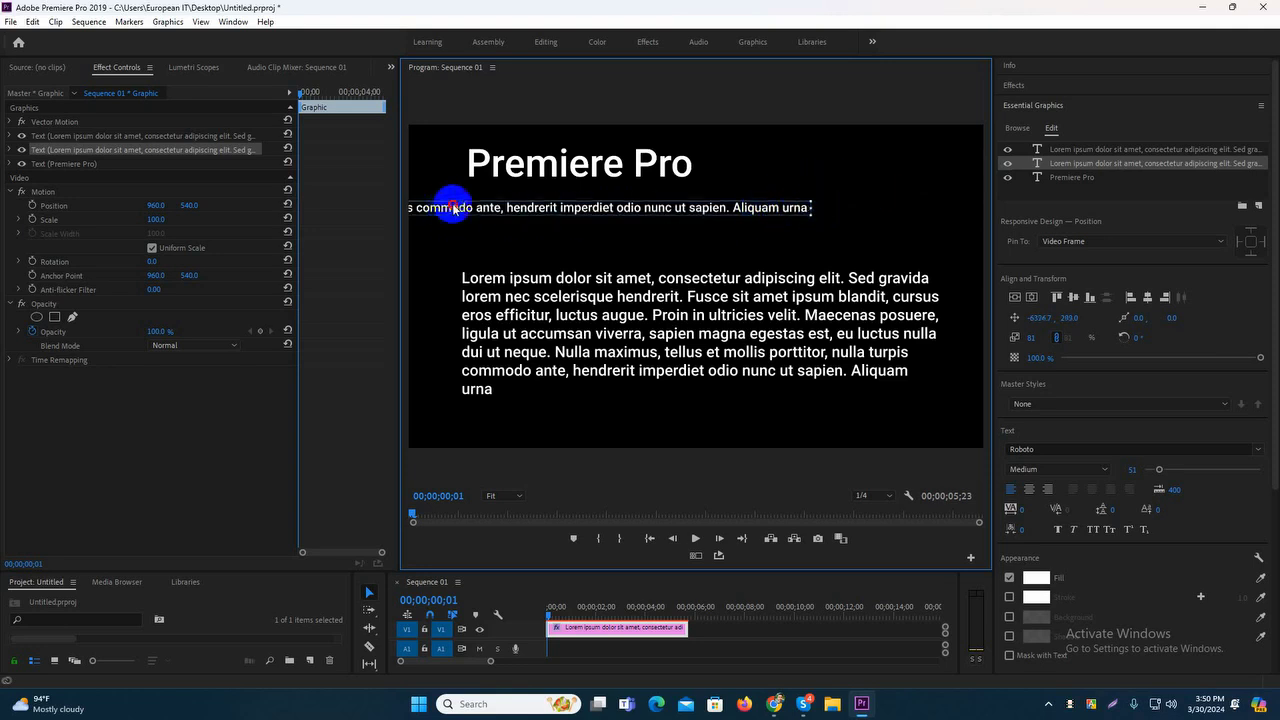
left_click_drag(457, 203, 755, 200)
Select the boxed Lorem Ipsum paragraph and make its box slightly narrower so that the lines rewrap
left_click(697, 304)
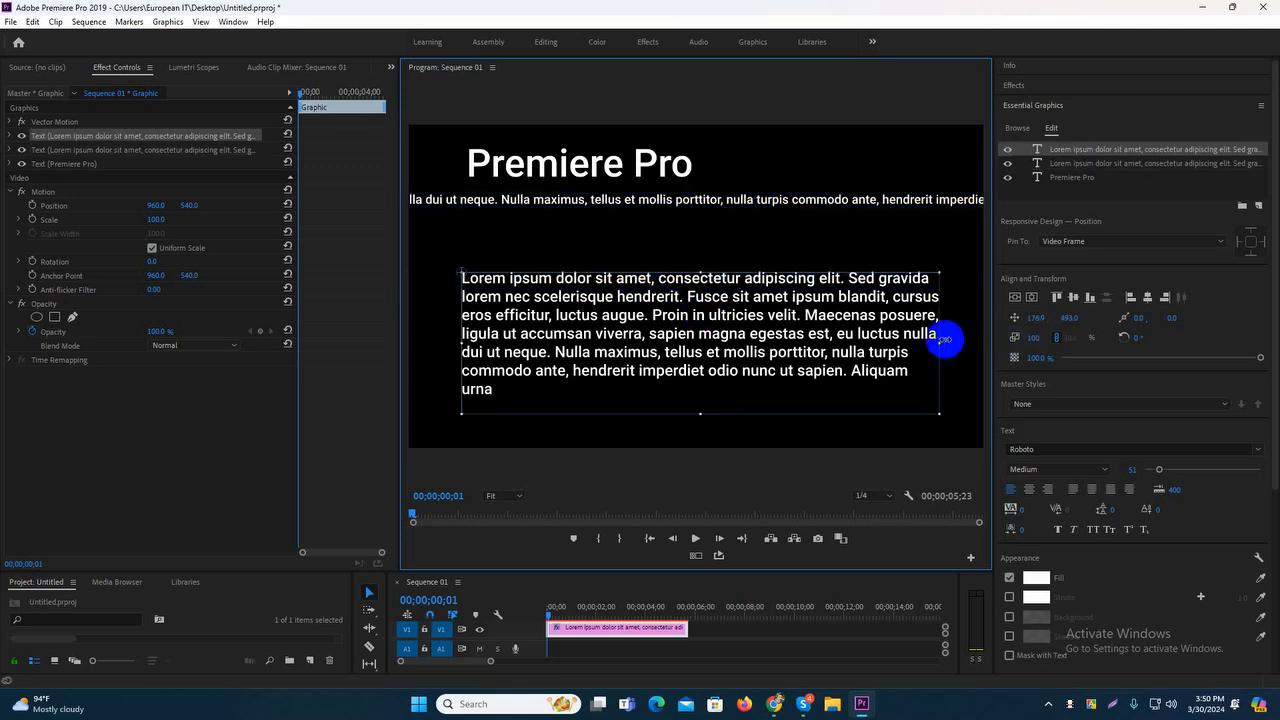
left_click_drag(940, 344, 757, 340)
left_click_drag(881, 332, 910, 331)
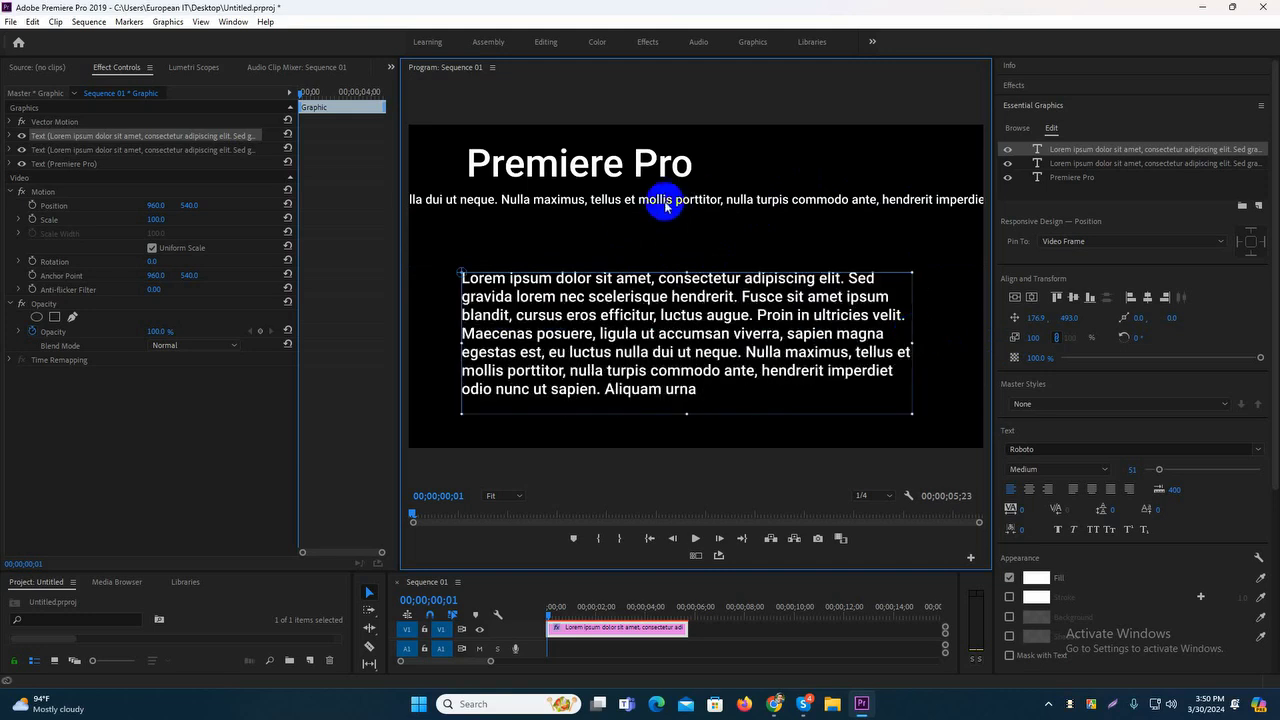
Select the overflowing single-line Lorem Ipsum text above the paragraph and delete it
left_click_drag(660, 203, 753, 232)
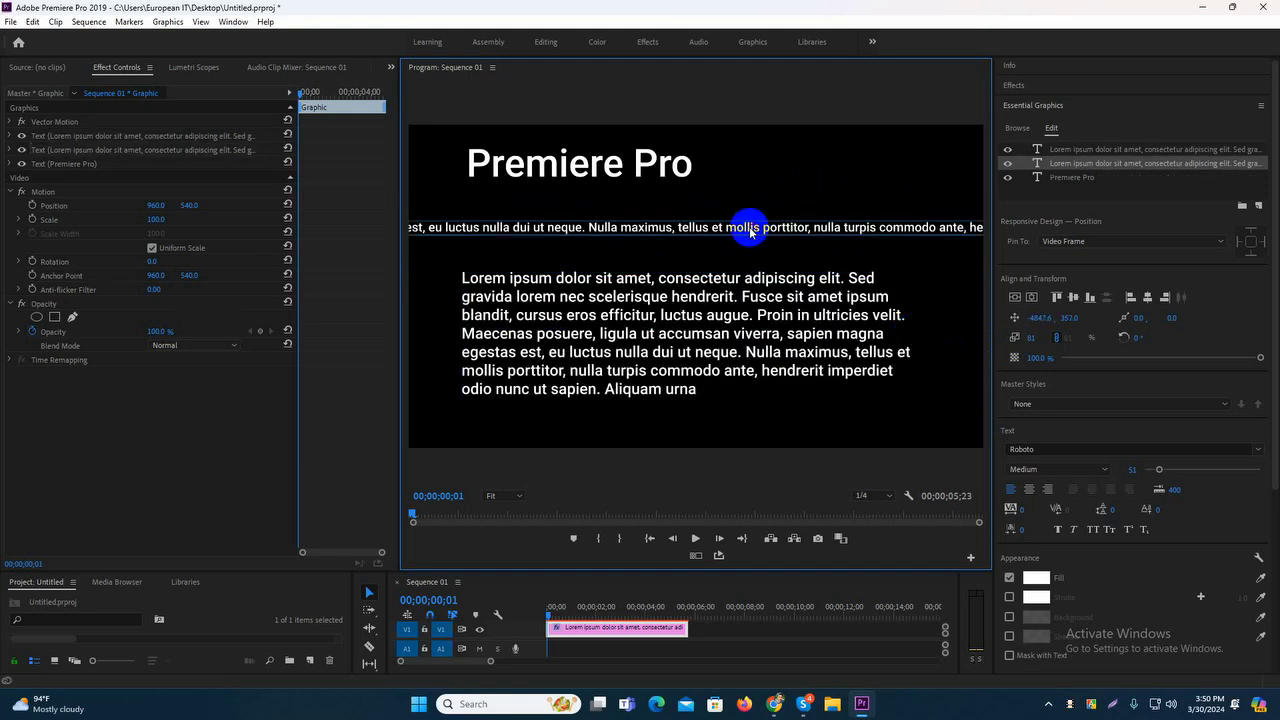
key("Delete")
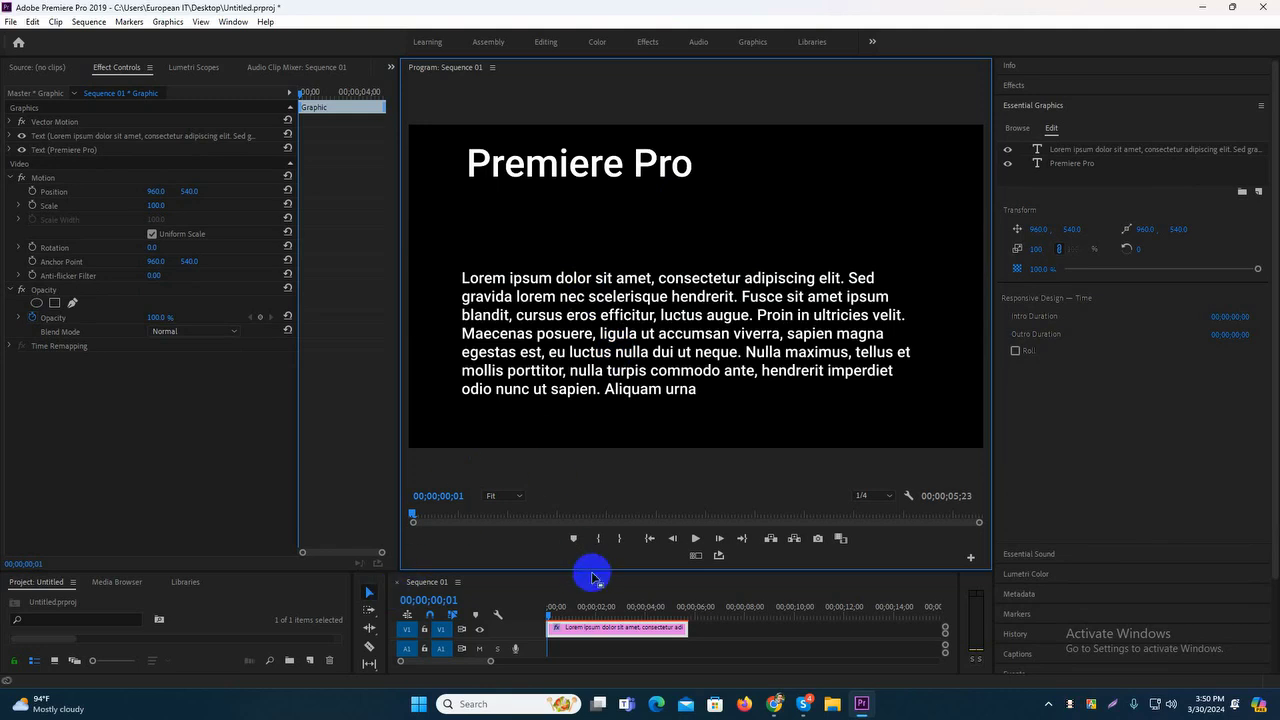
Shrink the program preview to give the timeline more room and move the Lorem Ipsum paragraph up to about 161, 398
left_click_drag(592, 571, 574, 432)
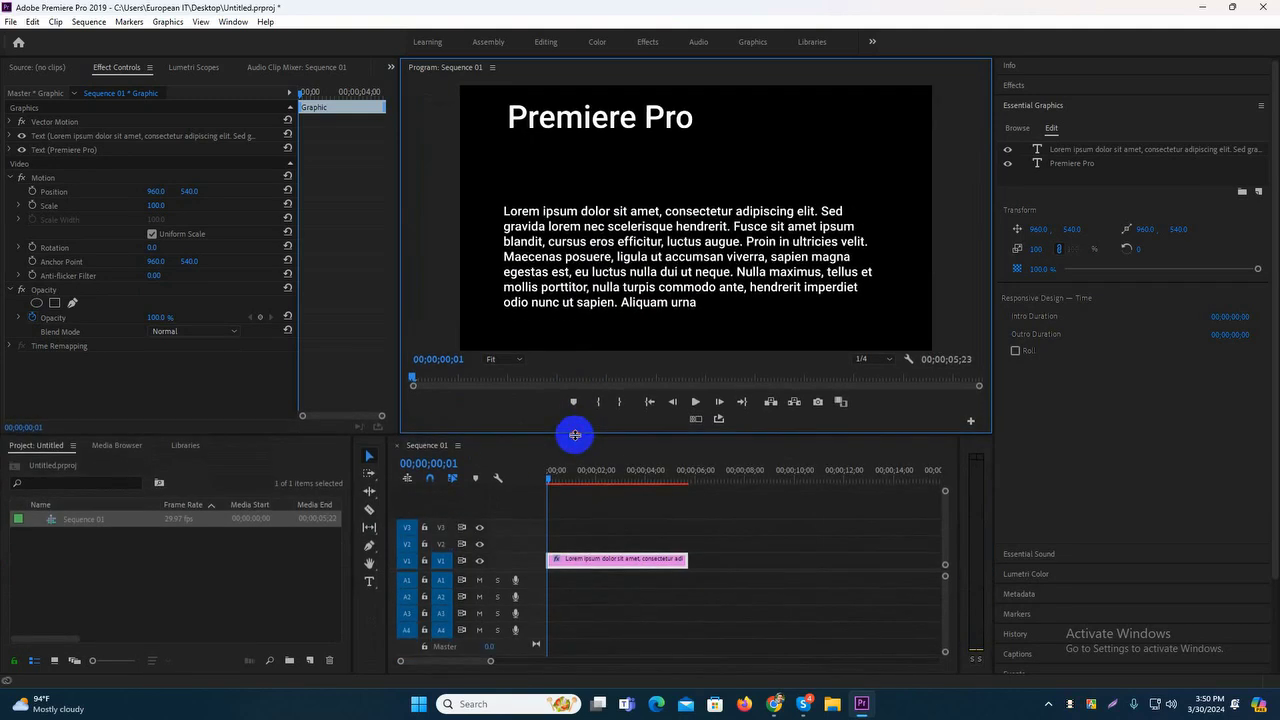
left_click_drag(613, 282, 626, 252)
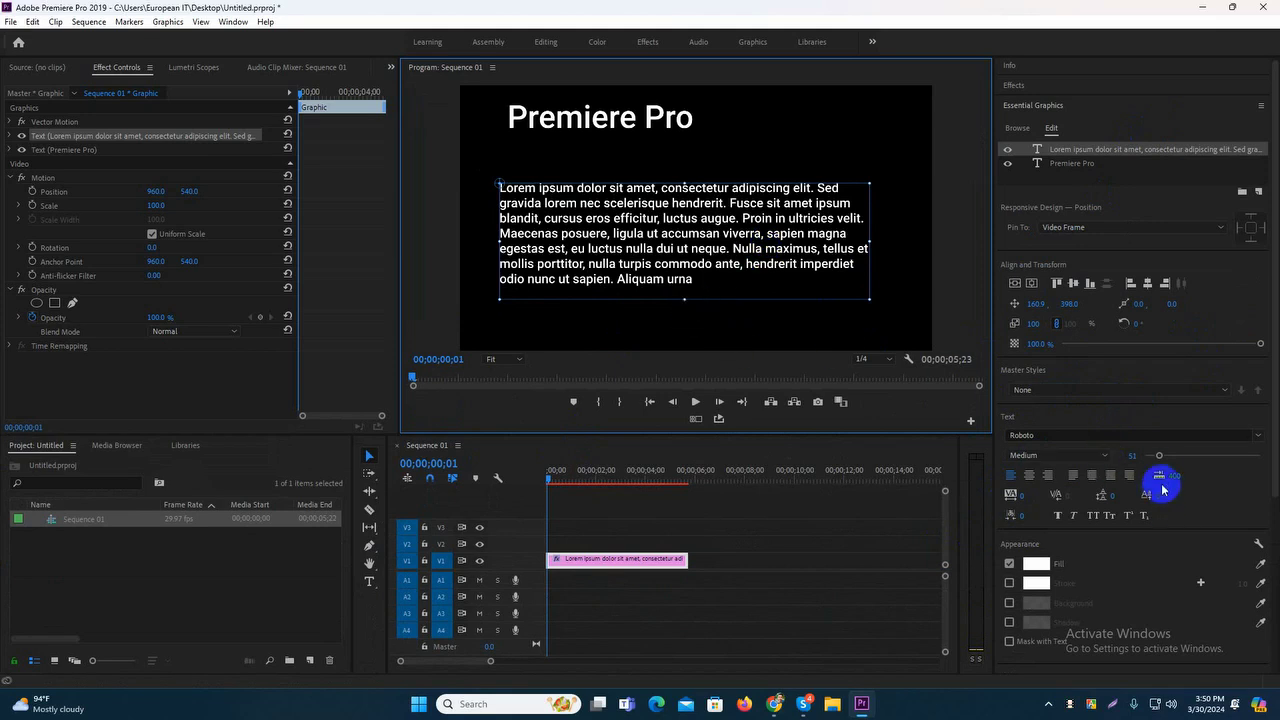
Reduce the Lorem Ipsum paragraph's font size to 45 and shorten its text box from below
left_click_drag(1158, 458, 1155, 455)
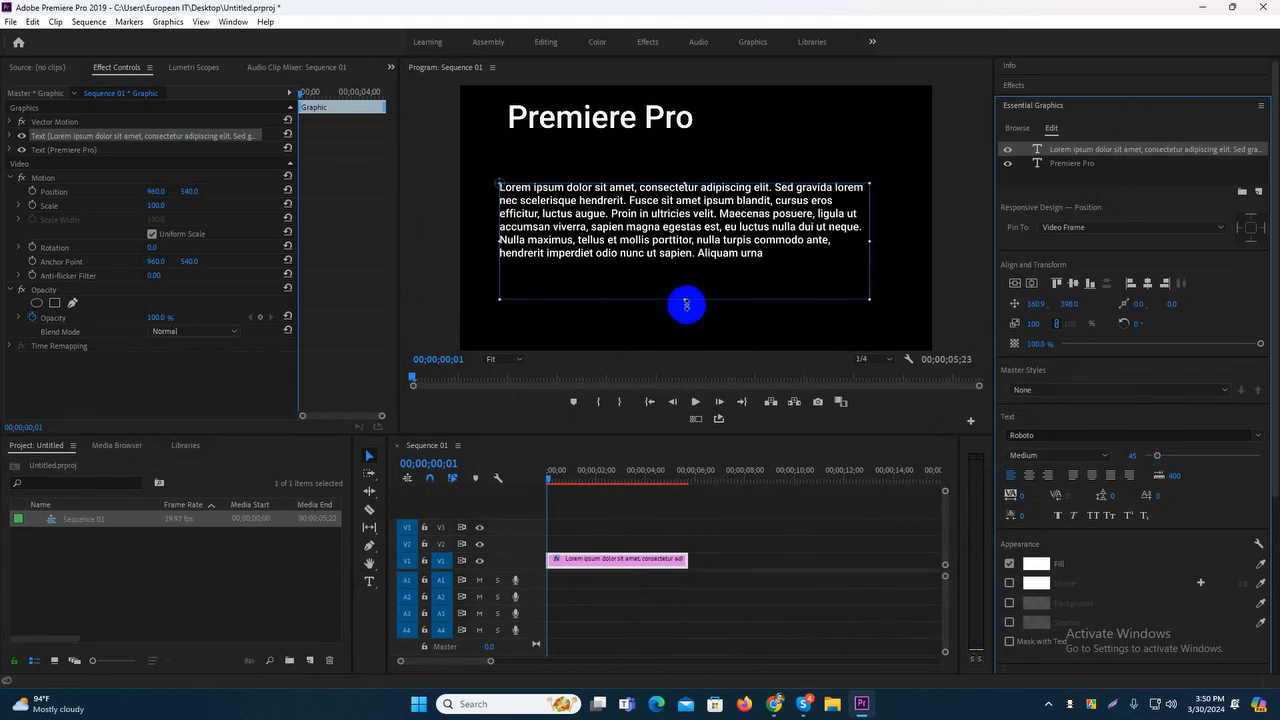
left_click_drag(684, 299, 686, 276)
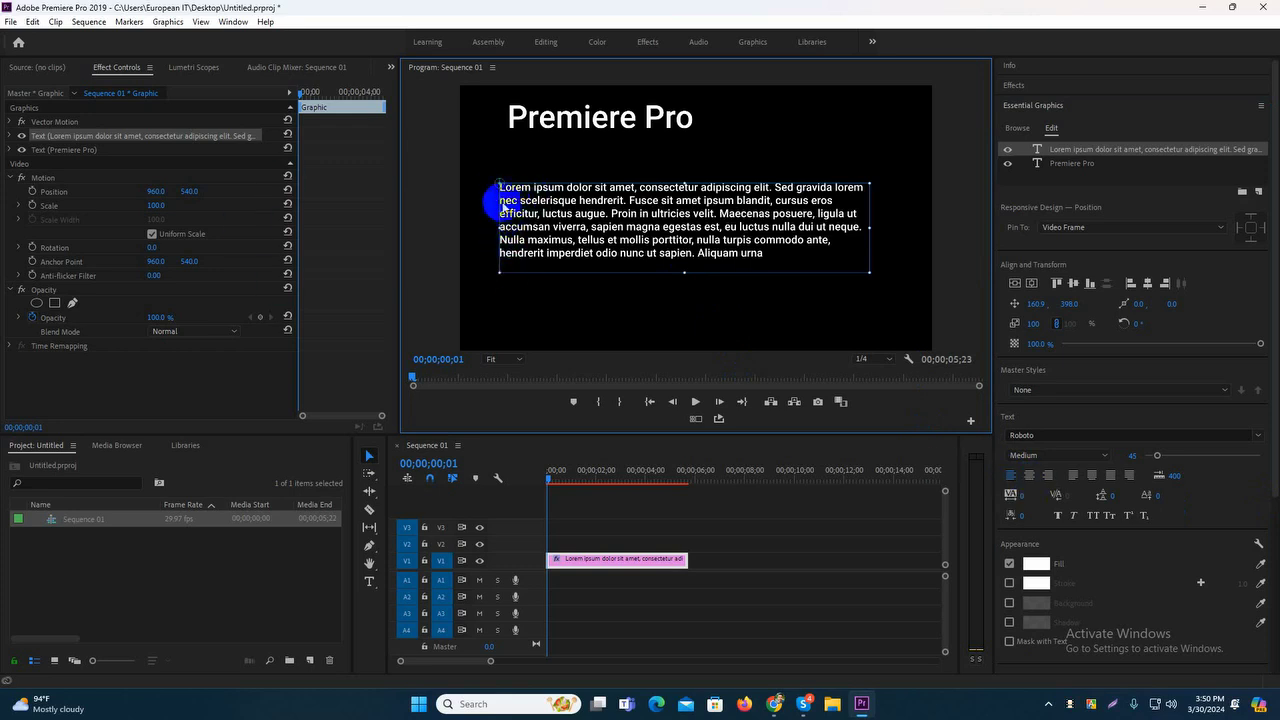
Center-align the Lorem Ipsum paragraph and move it up to about 155, 349
left_click(1032, 477)
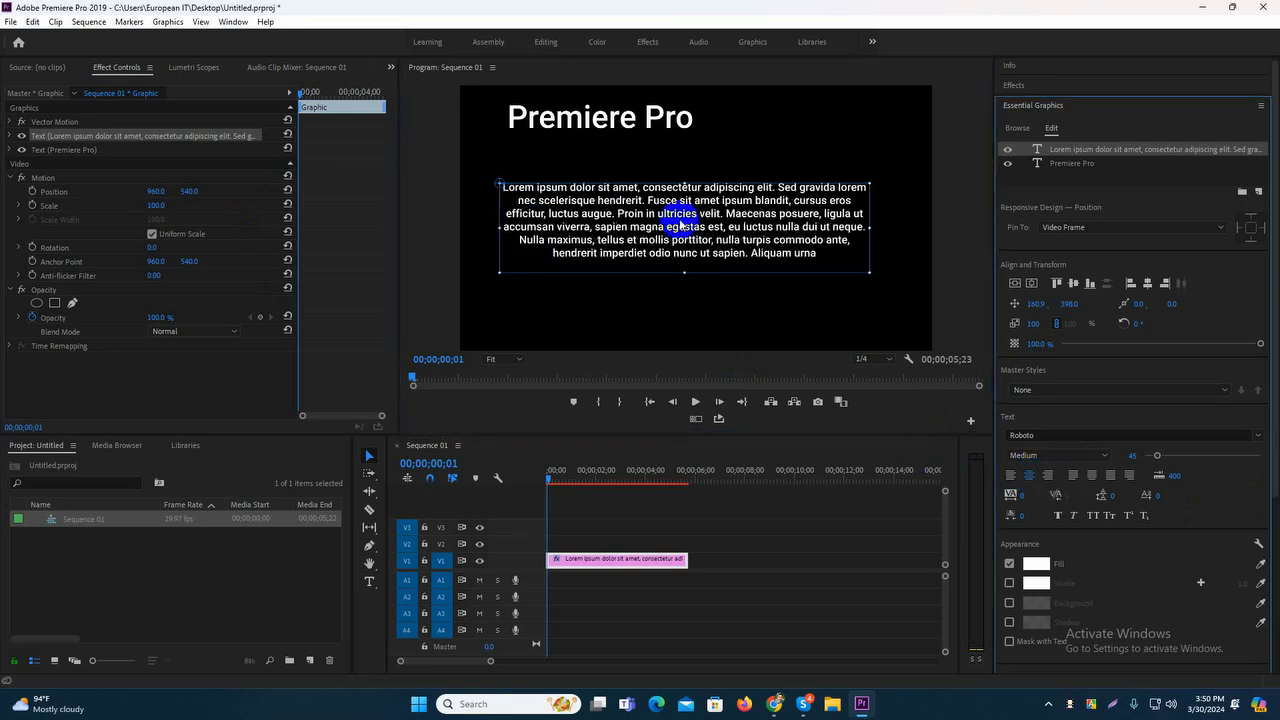
left_click_drag(680, 227, 680, 215)
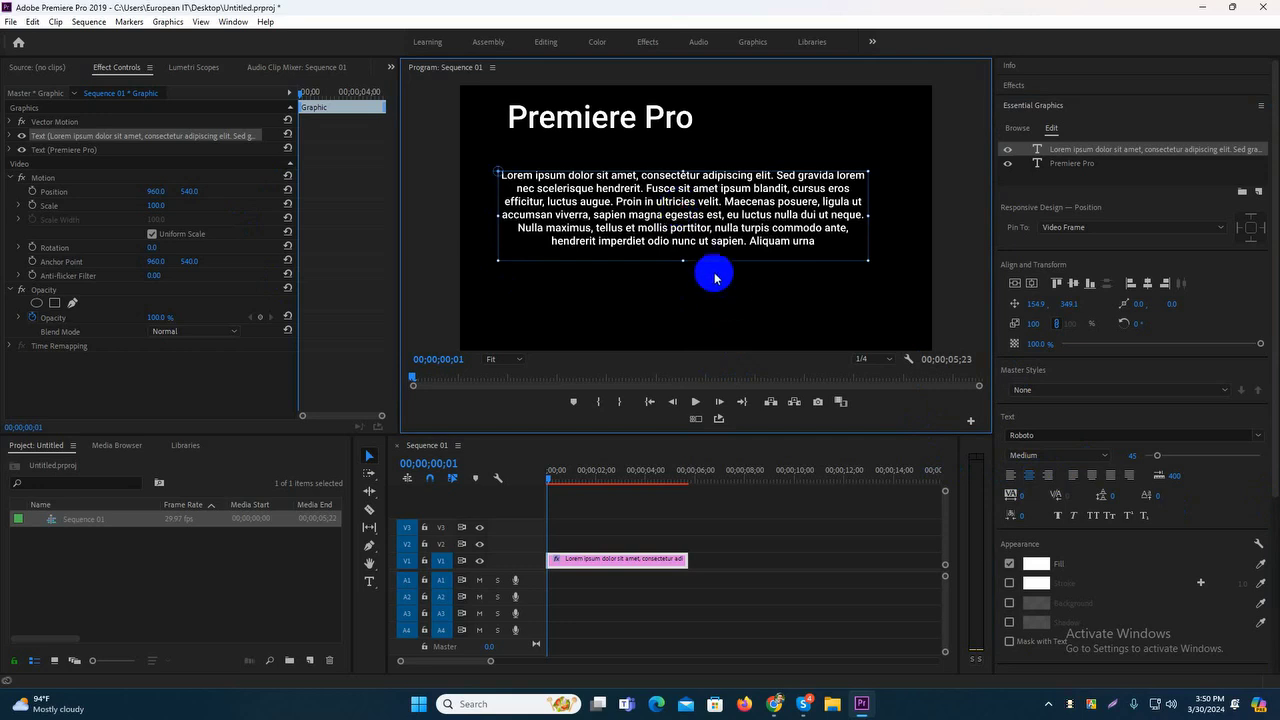
left_click(775, 281)
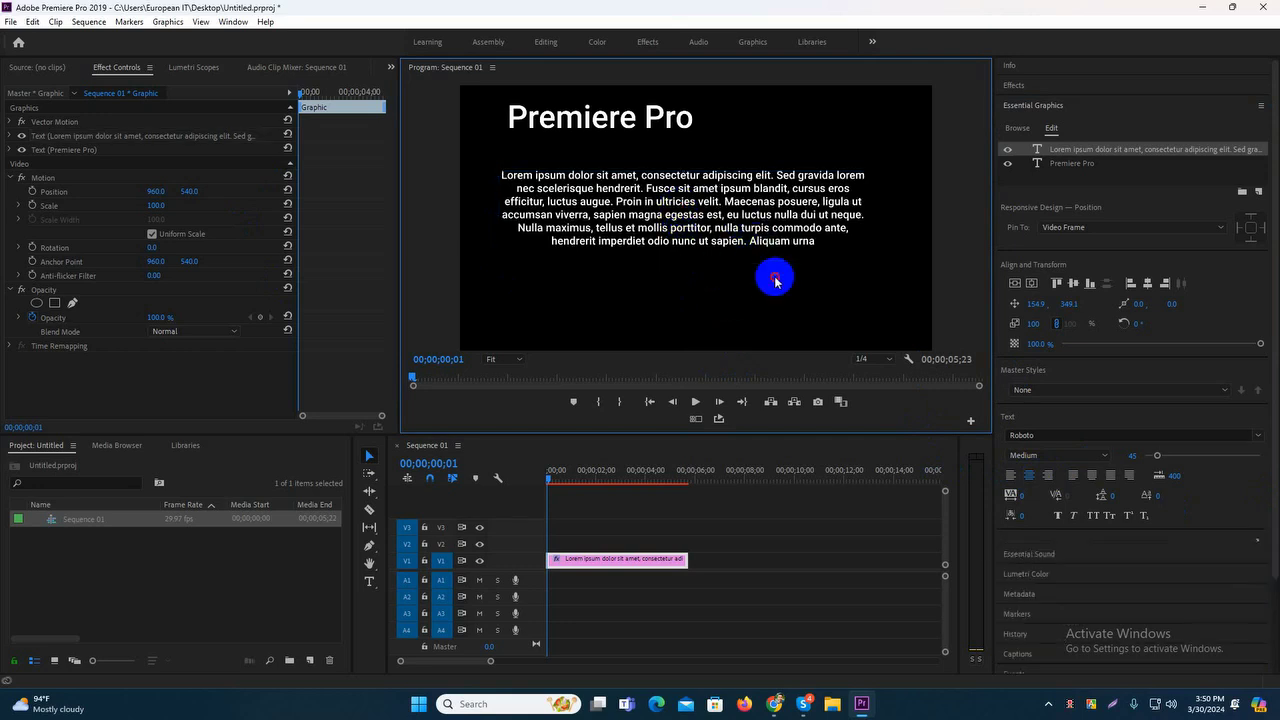
left_click(657, 212)
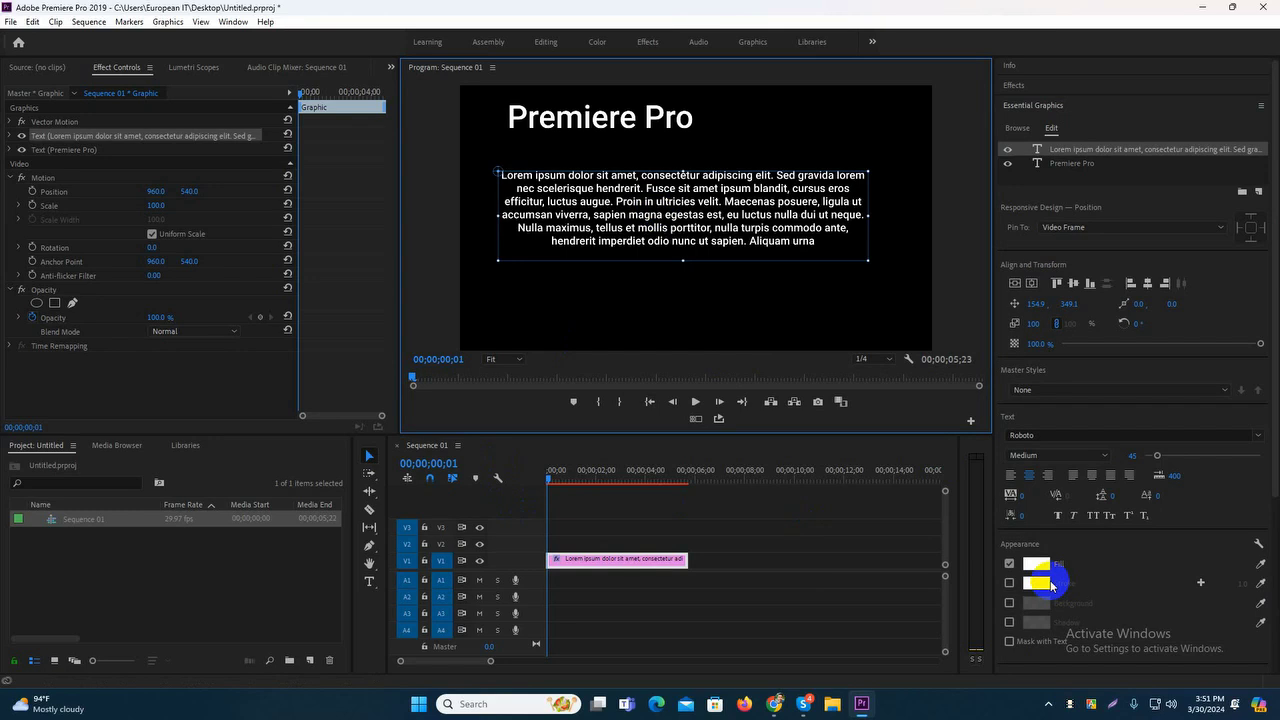
Try right alignment and the four justify options on the paragraph, and return it to left alignment
left_click(1049, 478)
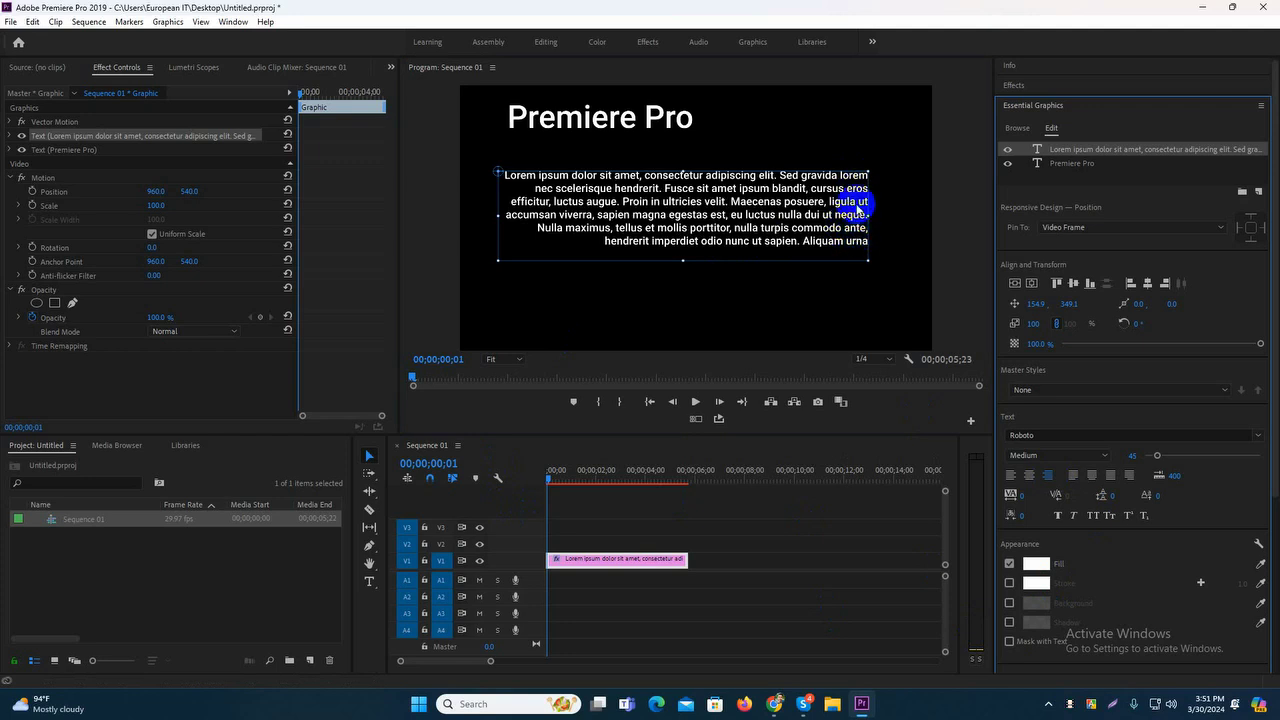
left_click(1074, 478)
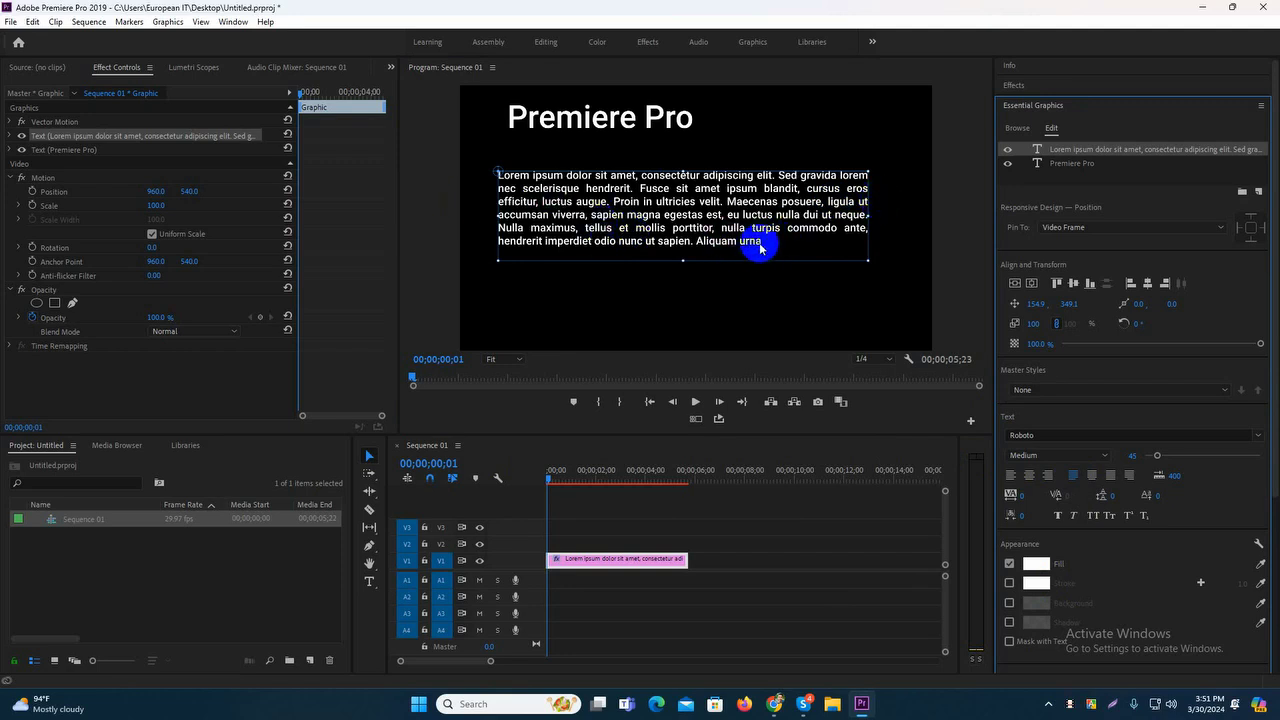
left_click(1092, 476)
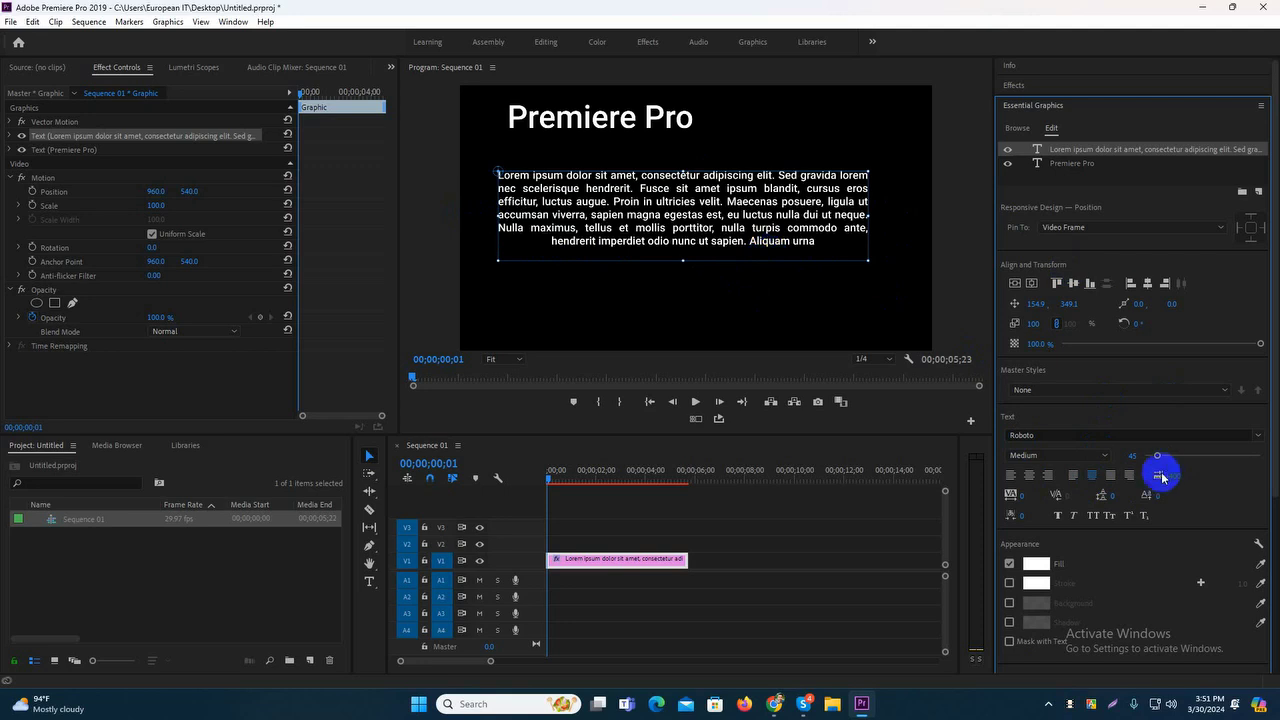
left_click(1110, 475)
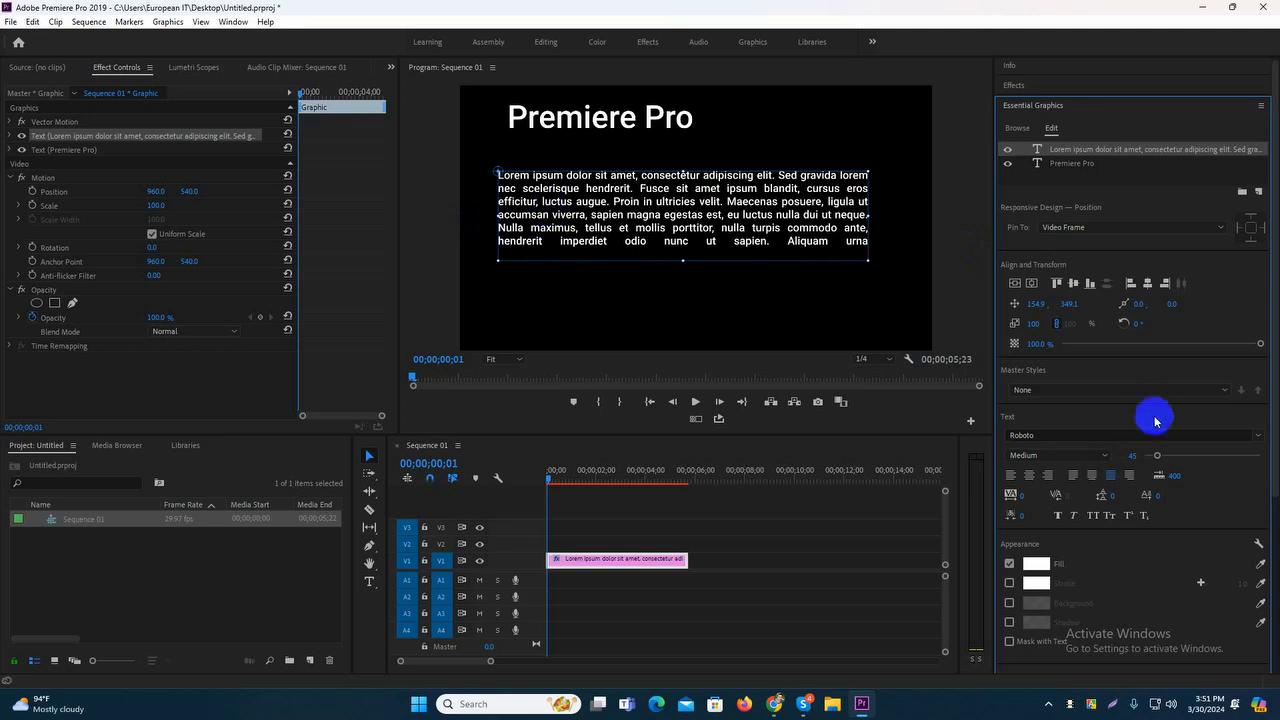
left_click(1131, 476)
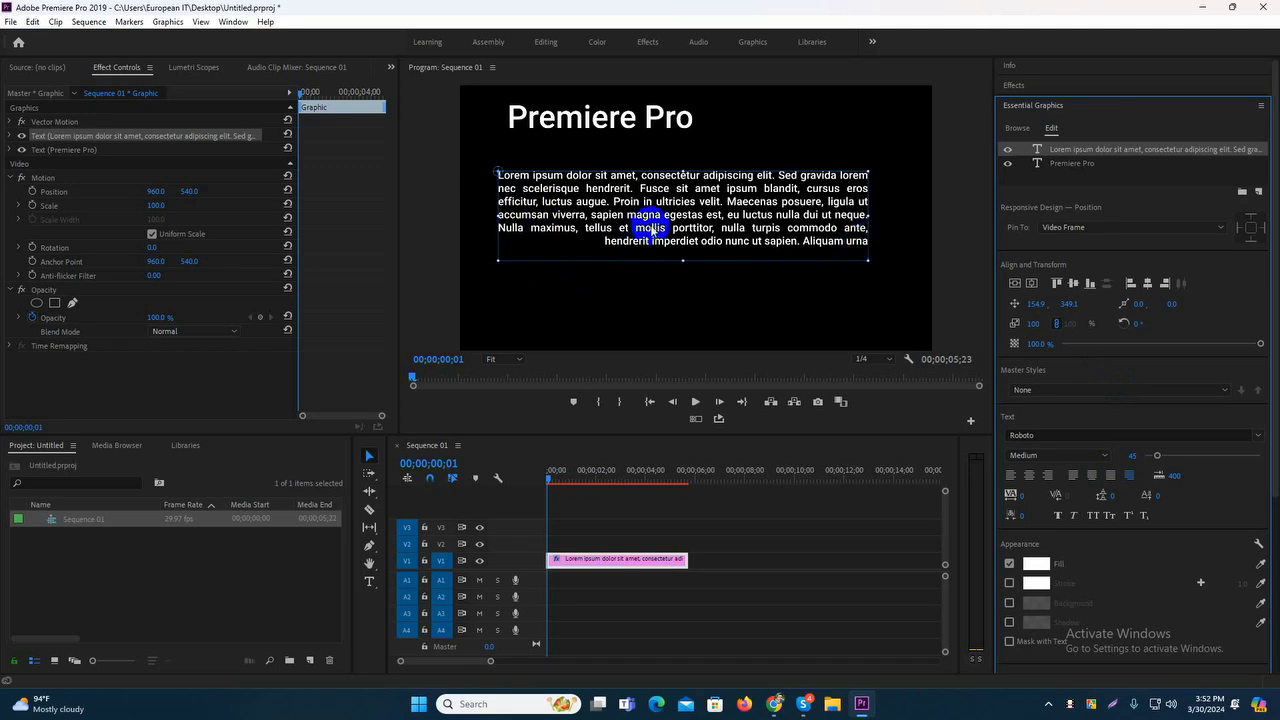
left_click(1012, 481)
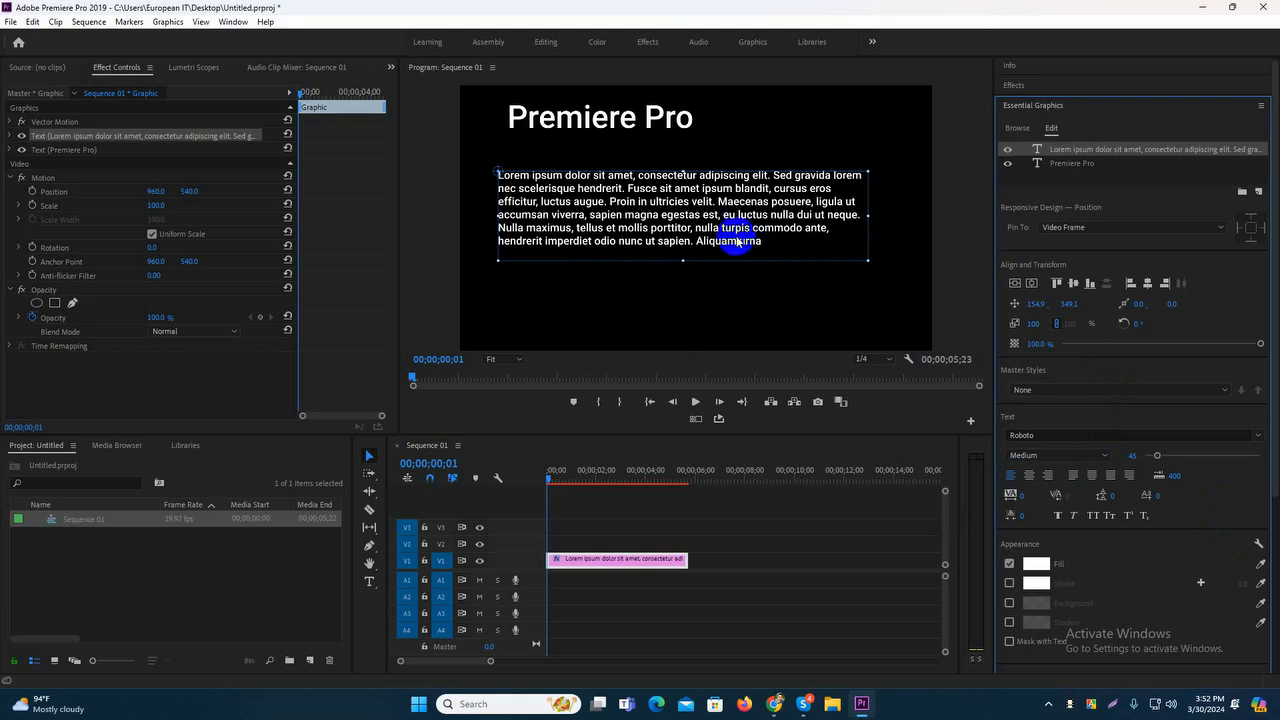
Make the paragraph box taller and place it at about 177, 428, with its text tracking set to 12
left_click_drag(685, 261, 686, 295)
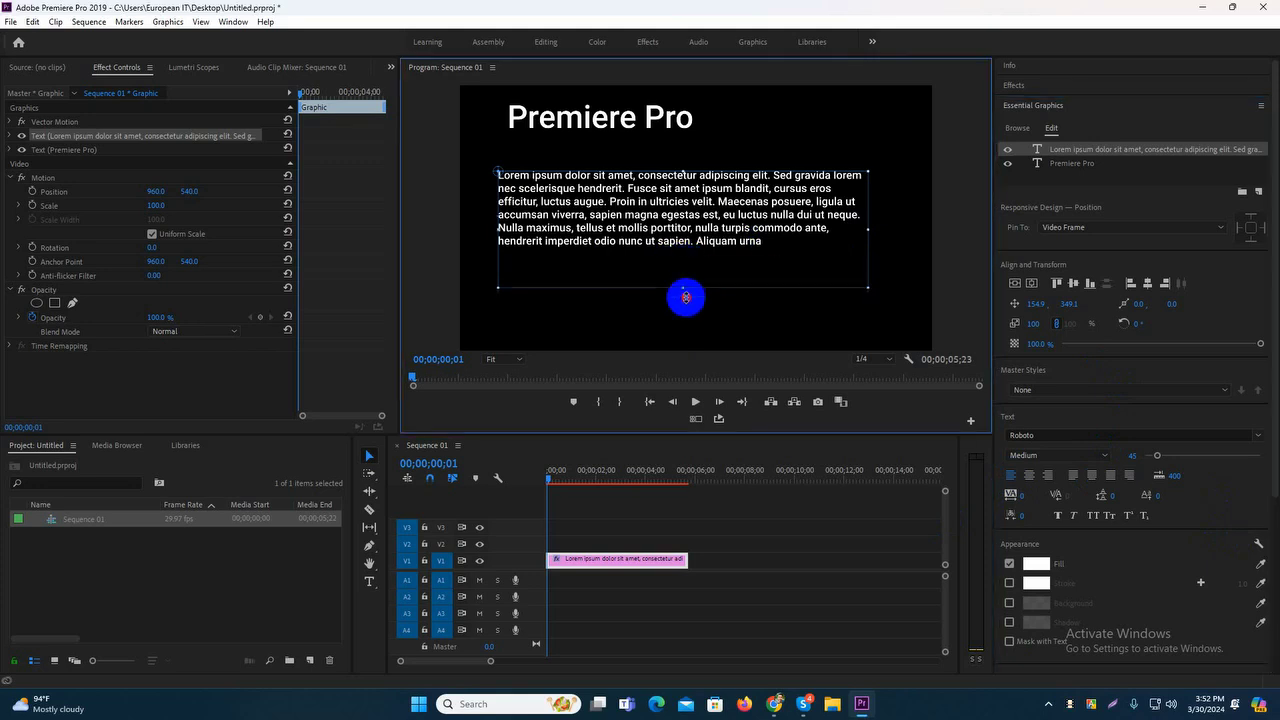
left_click_drag(686, 206, 692, 226)
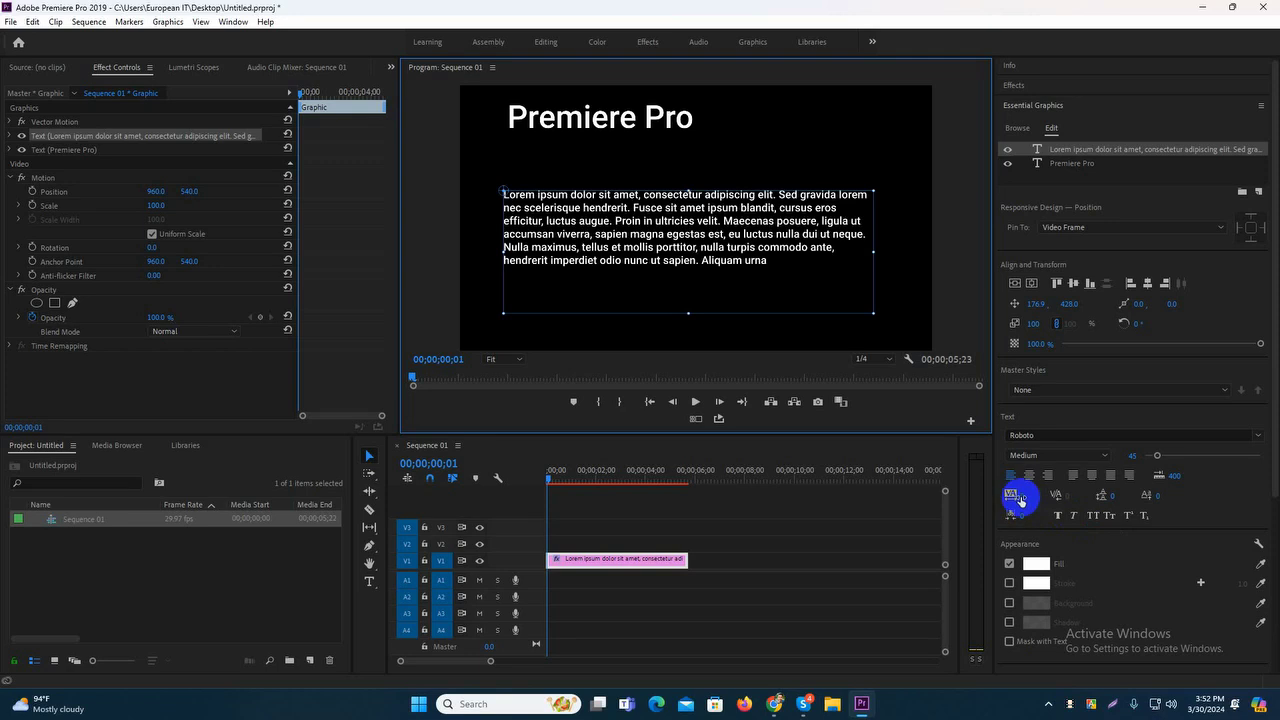
left_click_drag(1020, 500, 1024, 494)
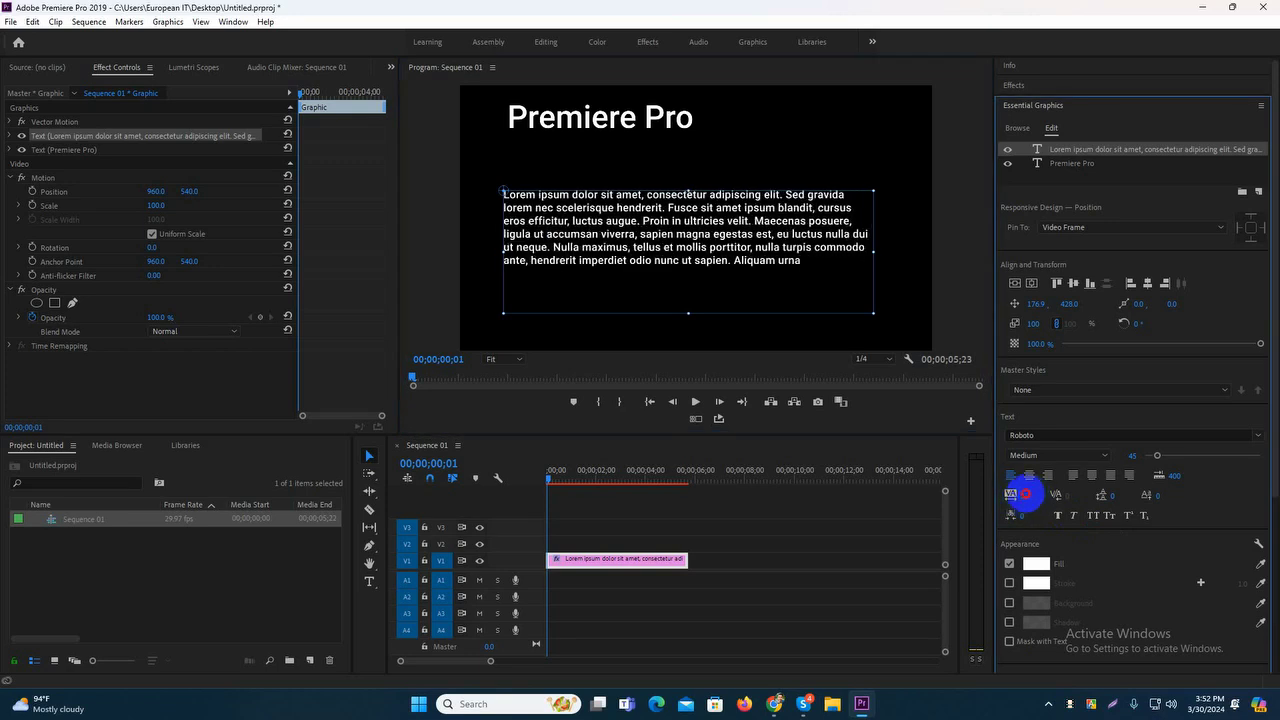
Try a tracking of 433 on the Premiere Pro title and undo it
left_click(621, 124)
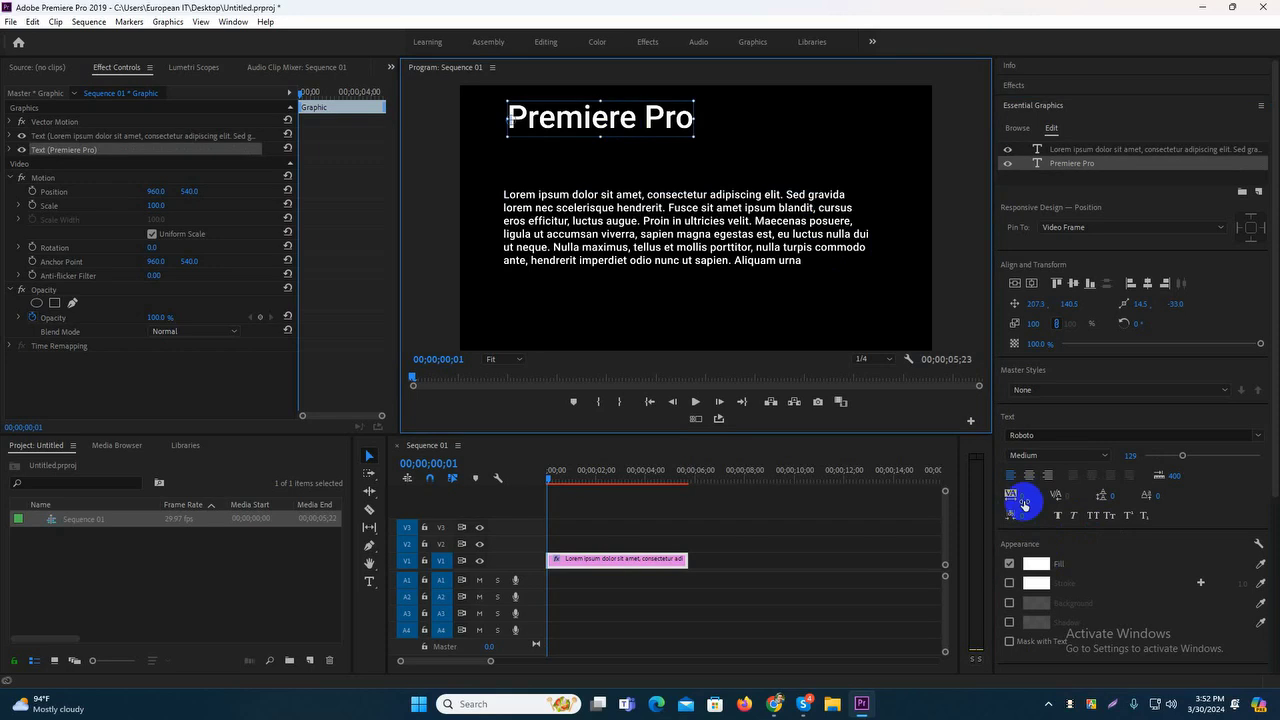
left_click_drag(1024, 504, 1062, 496)
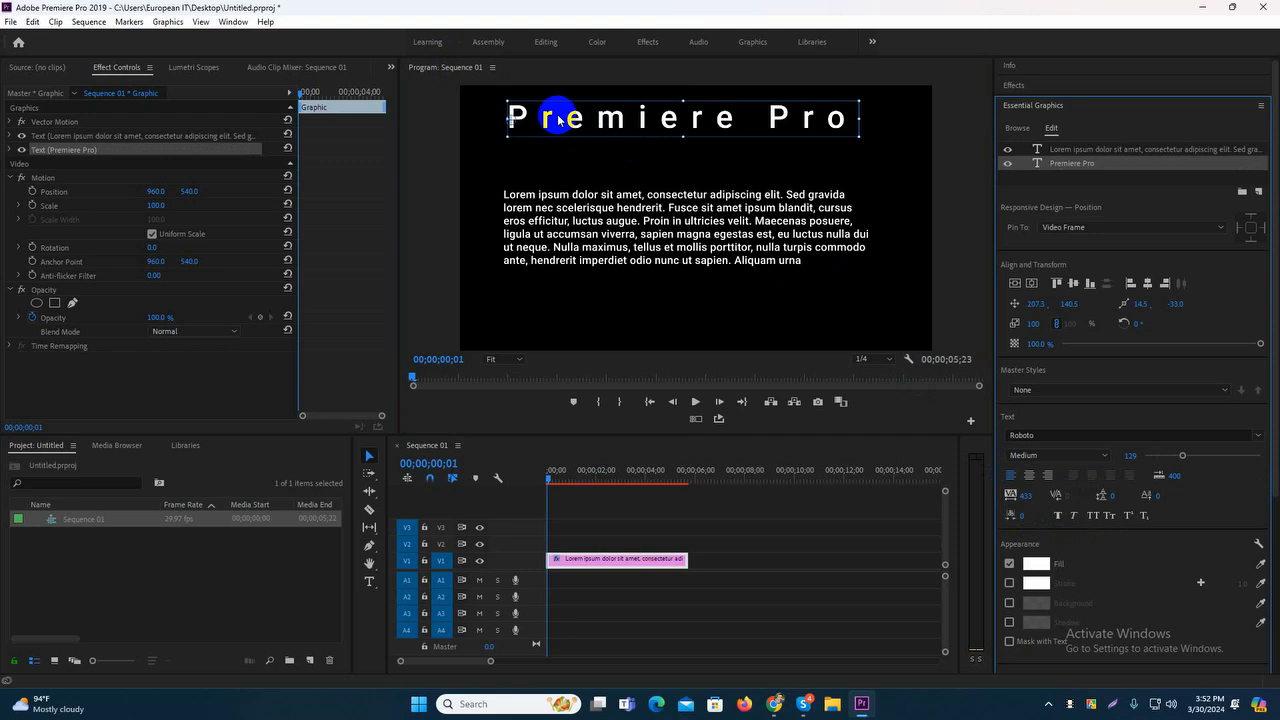
key("ctrl+z")
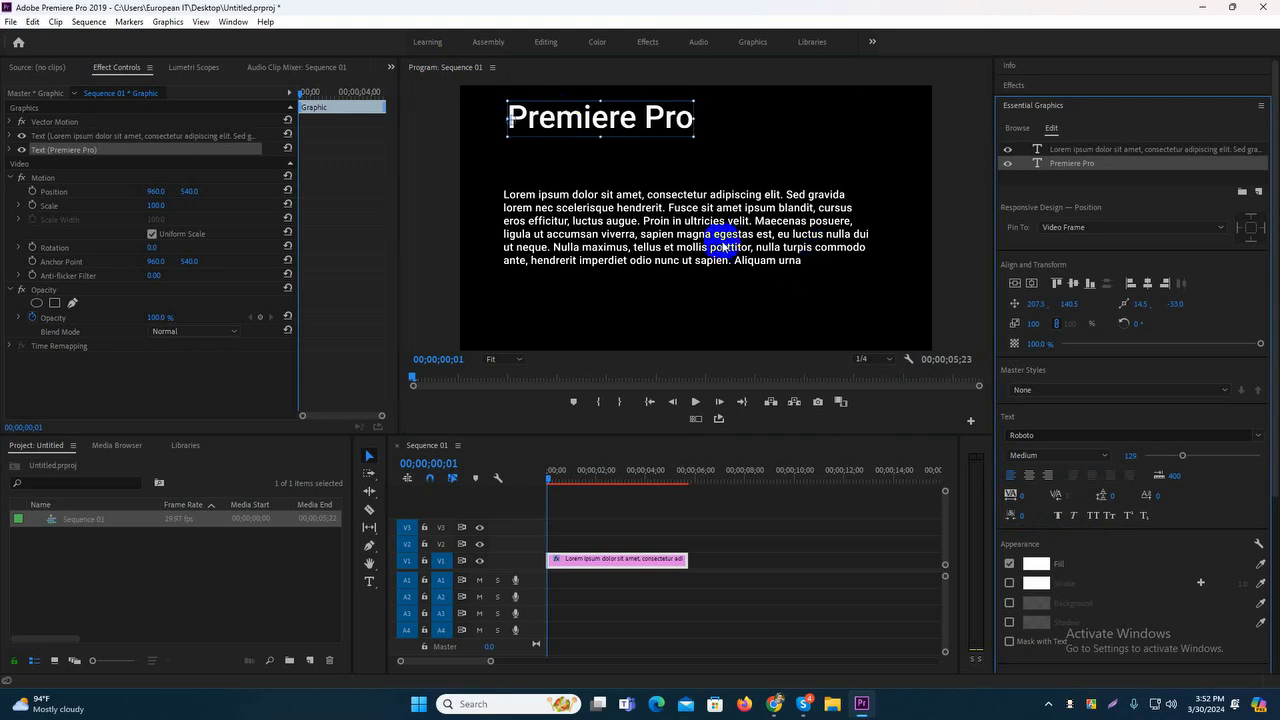
Move the Lorem Ipsum paragraph up to about 185, 390
left_click(723, 247)
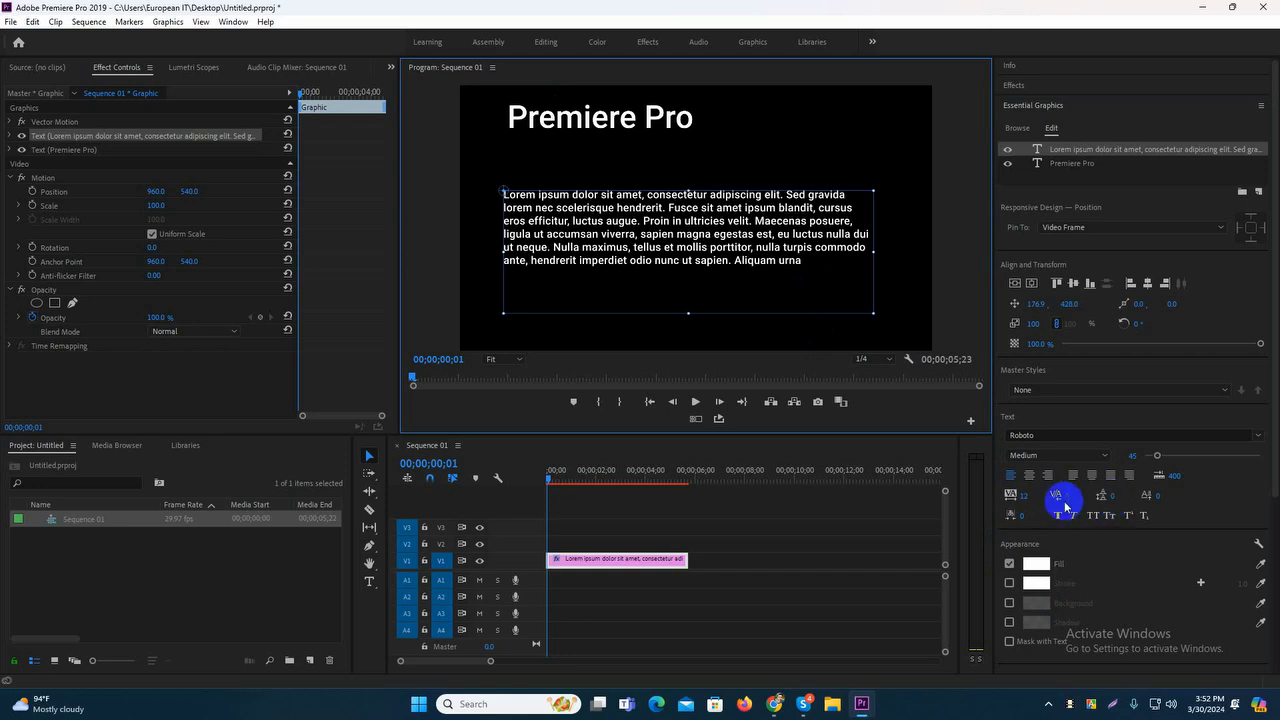
left_click_drag(702, 232, 704, 223)
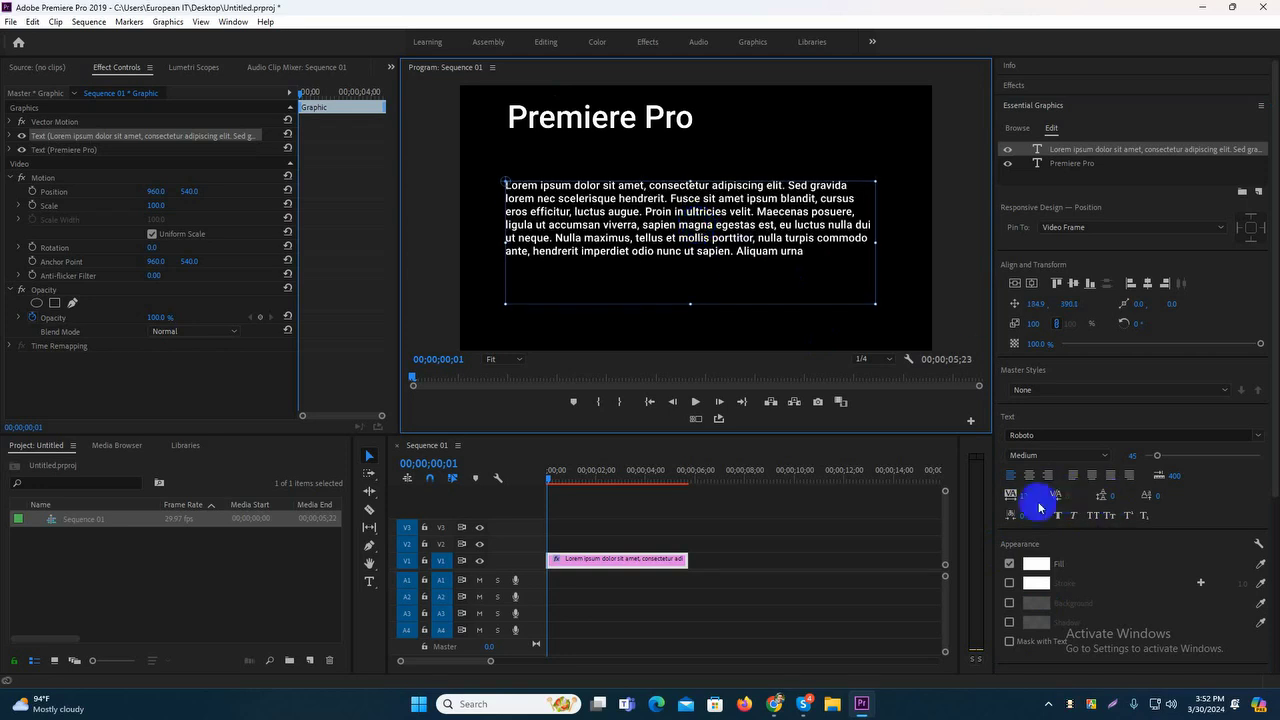
Break the title onto two lines before "Pro" and undo the line break
left_click(568, 116)
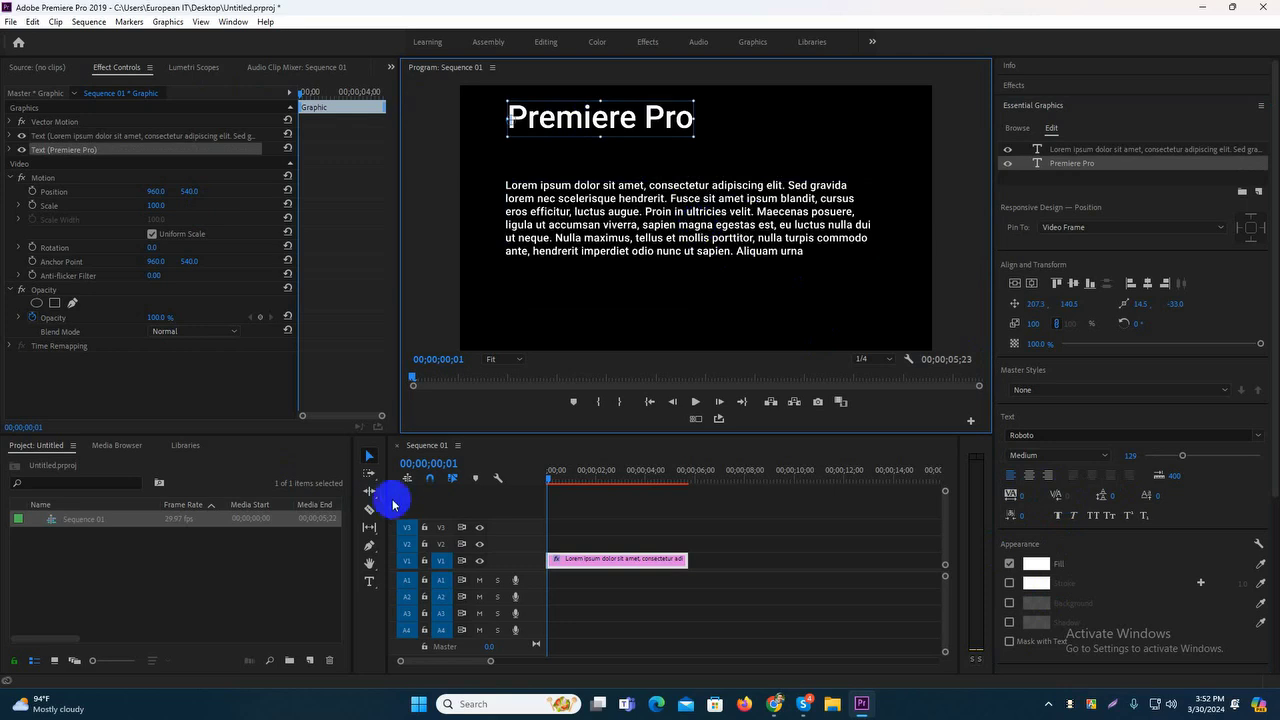
left_click(369, 578)
left_click(648, 118)
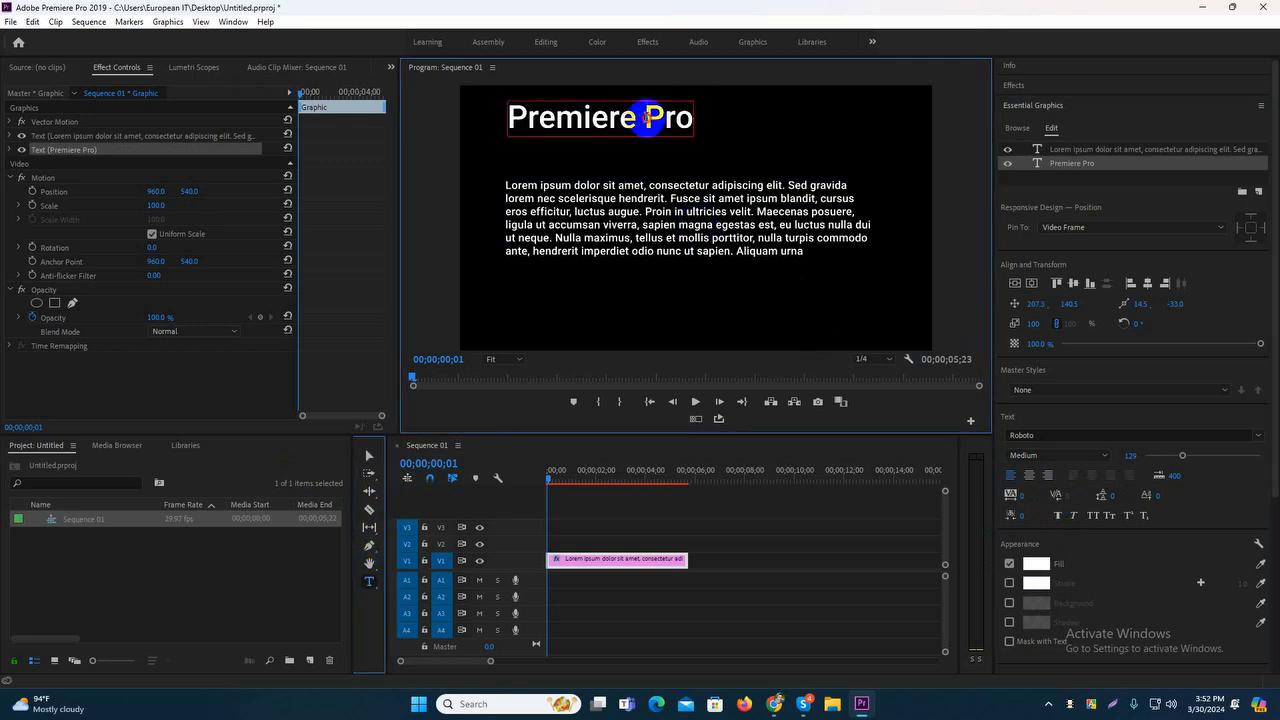
key("Return")
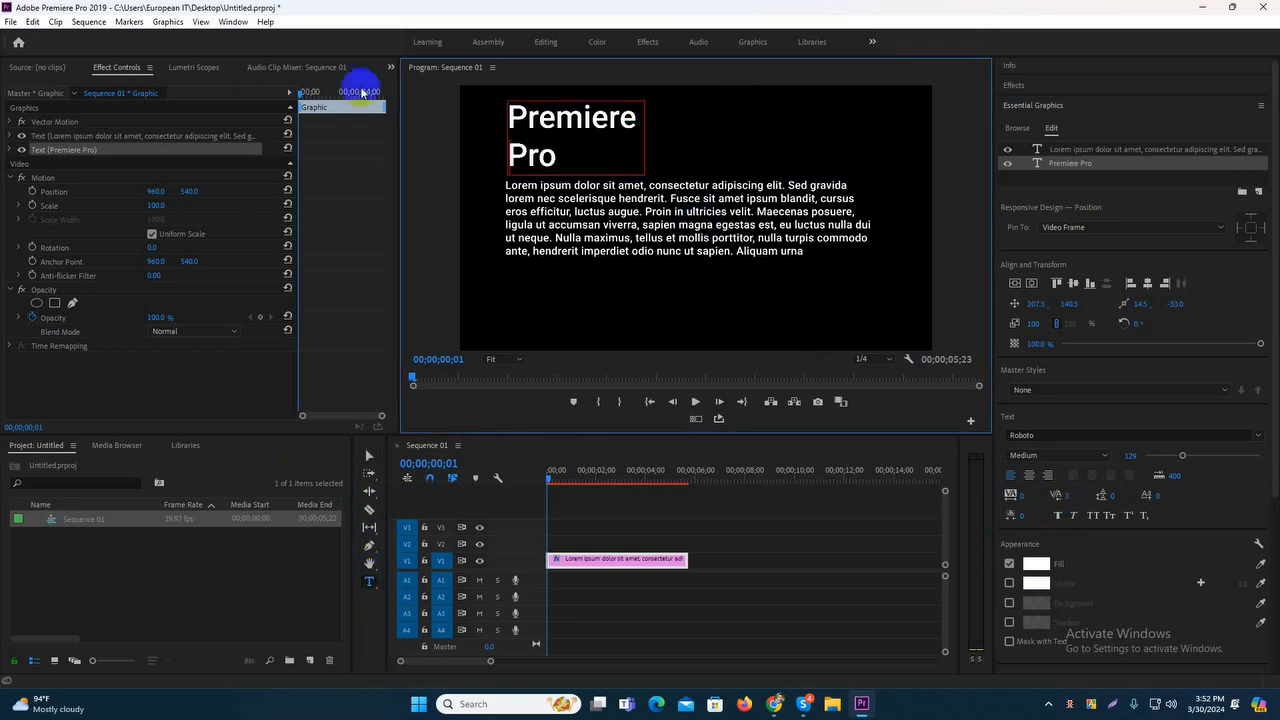
left_click(369, 455)
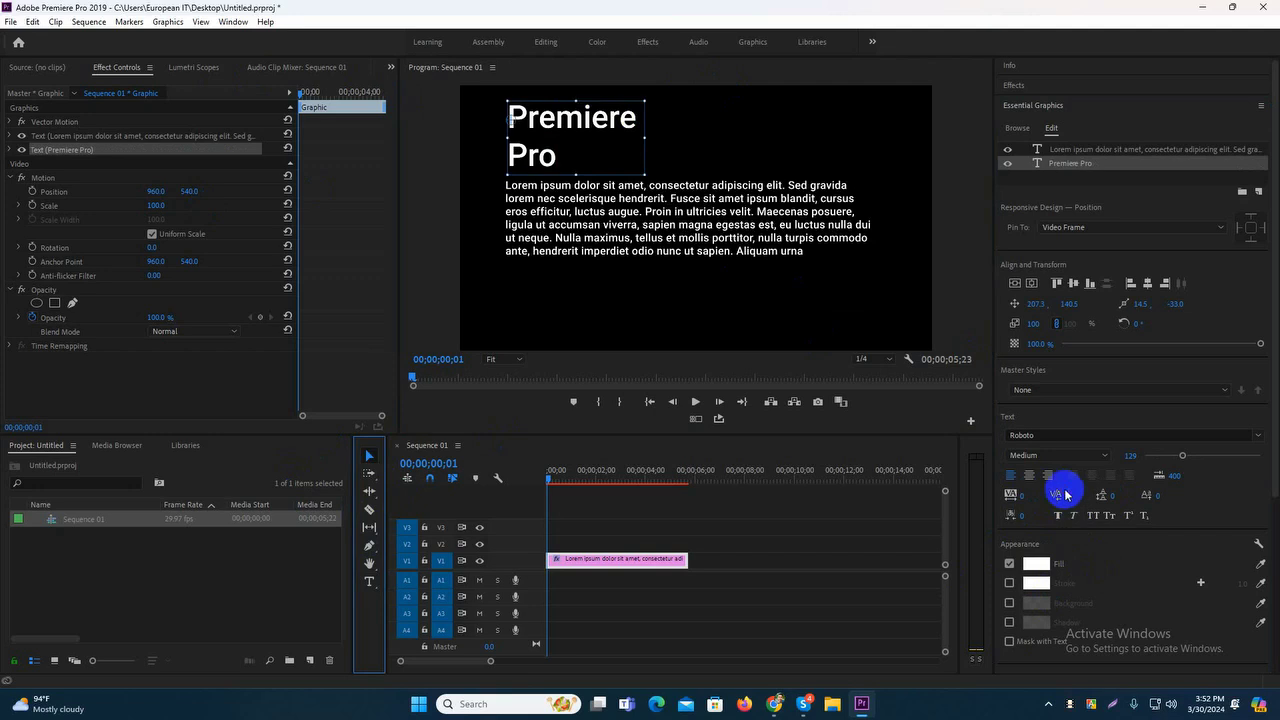
left_click(662, 199)
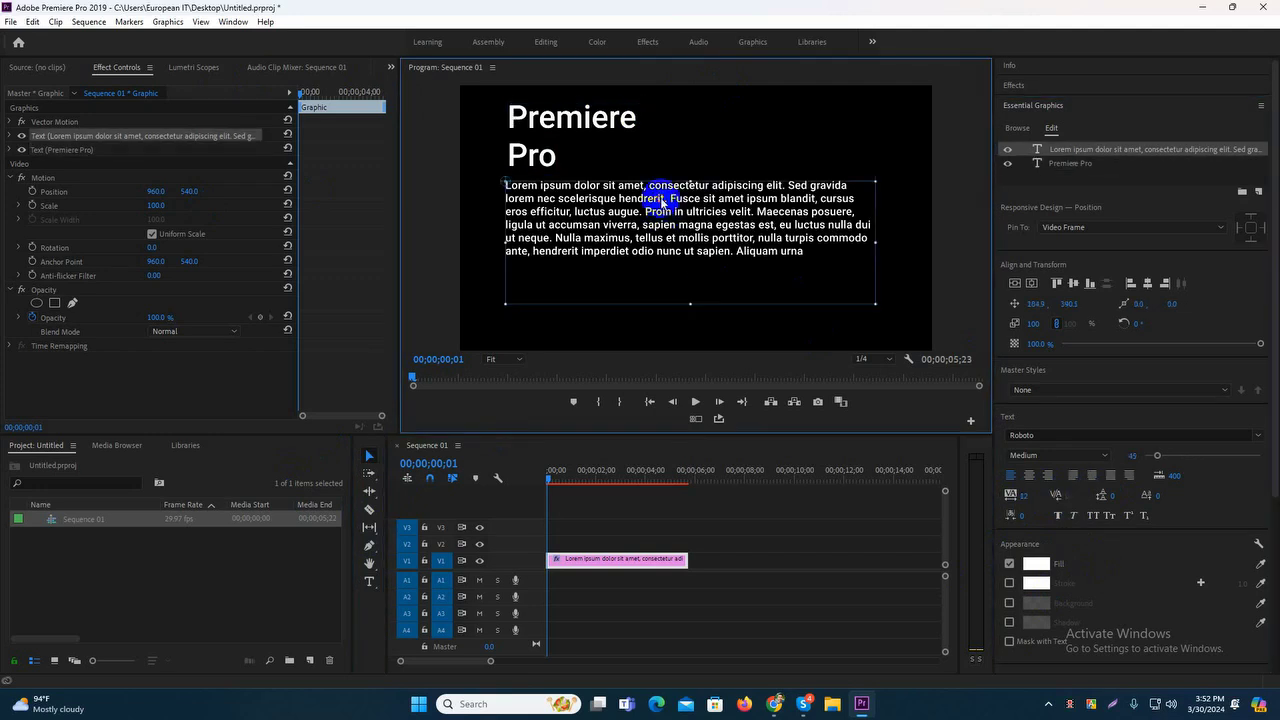
left_click(596, 116)
key("ctrl+z")
Move the paragraph down to about 185, 412 and the Premiere Pro title to about 344, 195
left_click(712, 226)
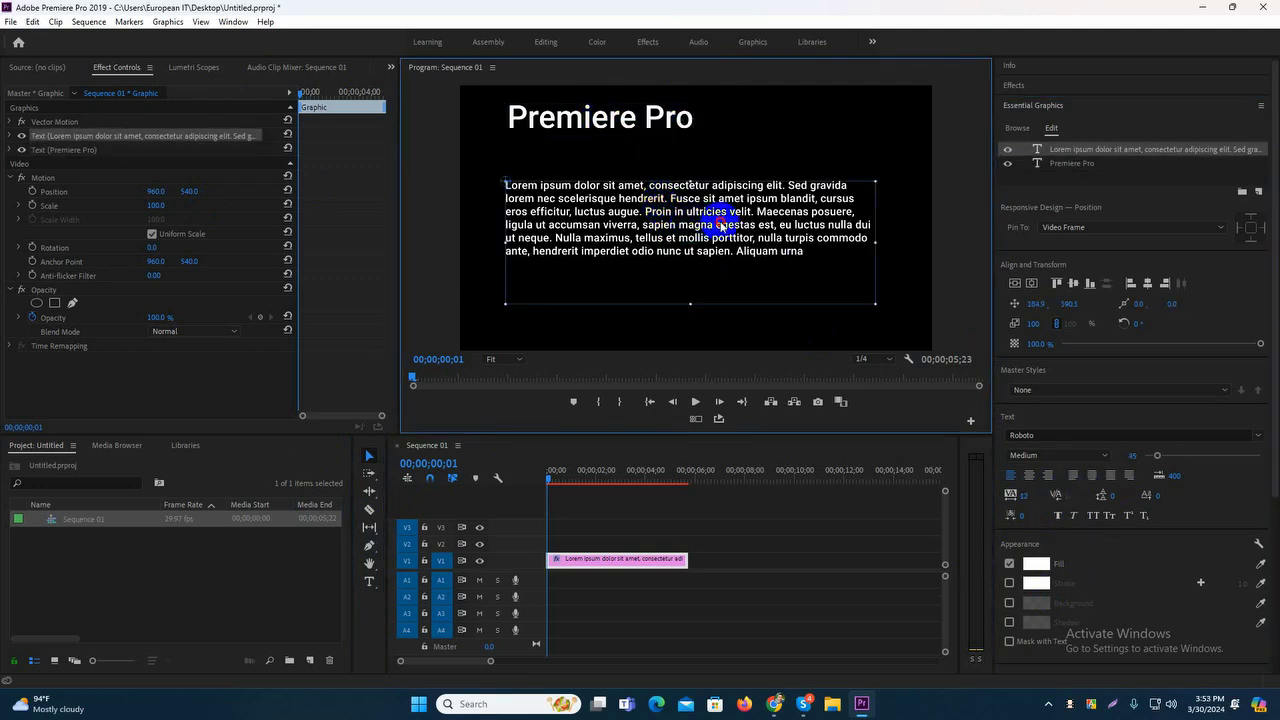
left_click_drag(722, 226, 722, 231)
left_click(1064, 498)
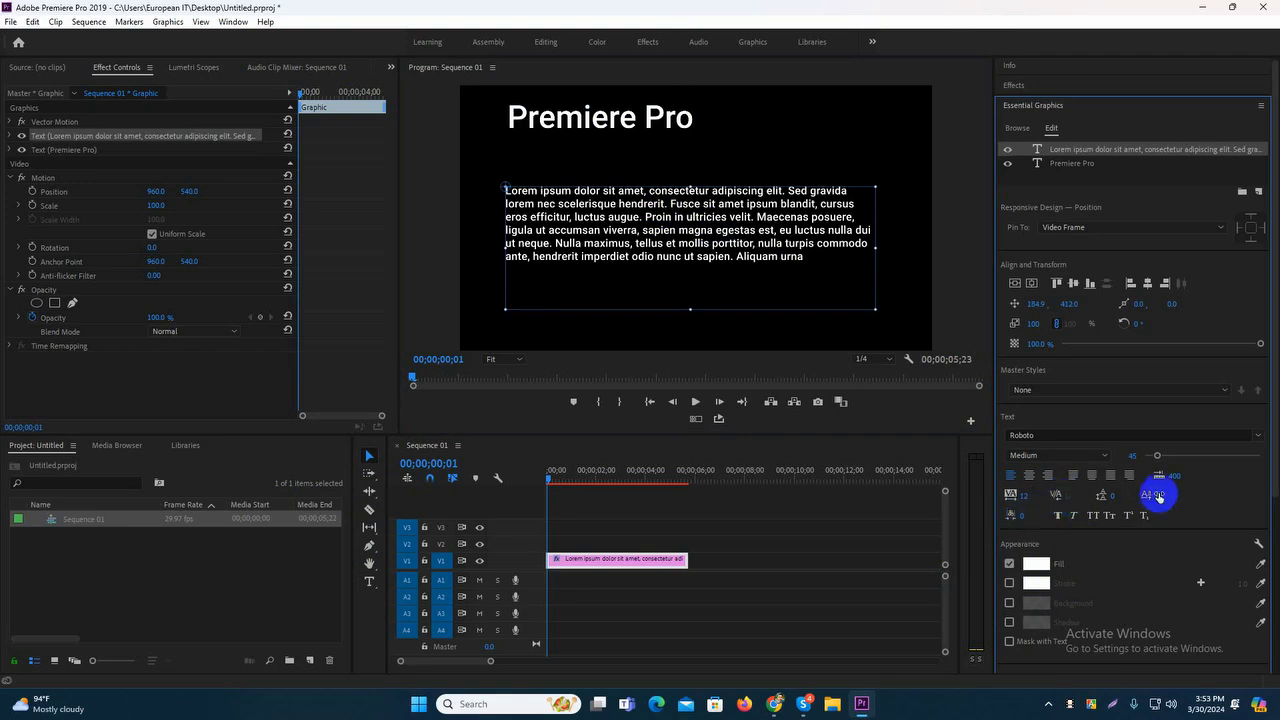
left_click_drag(1158, 496, 1098, 497)
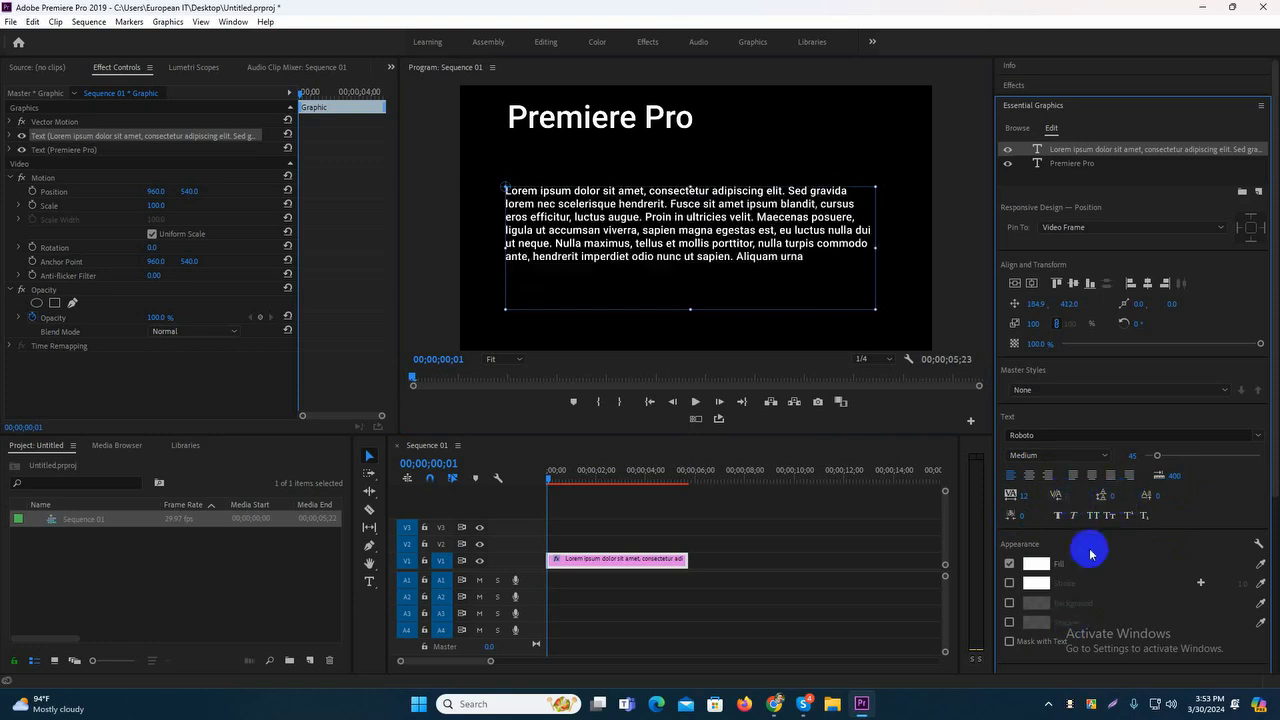
left_click_drag(590, 122, 623, 135)
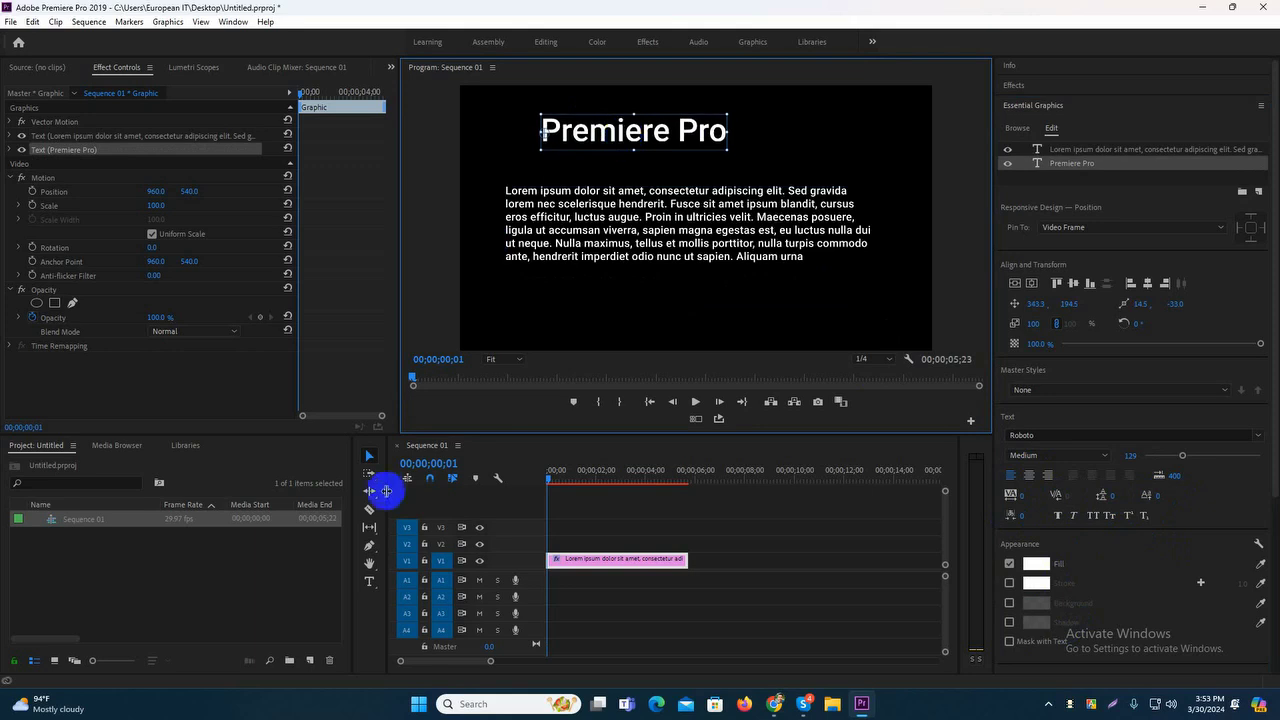
Try a kerning of 569 between the P and r of "Pro" in the title, and set it back to 0
left_click(368, 581)
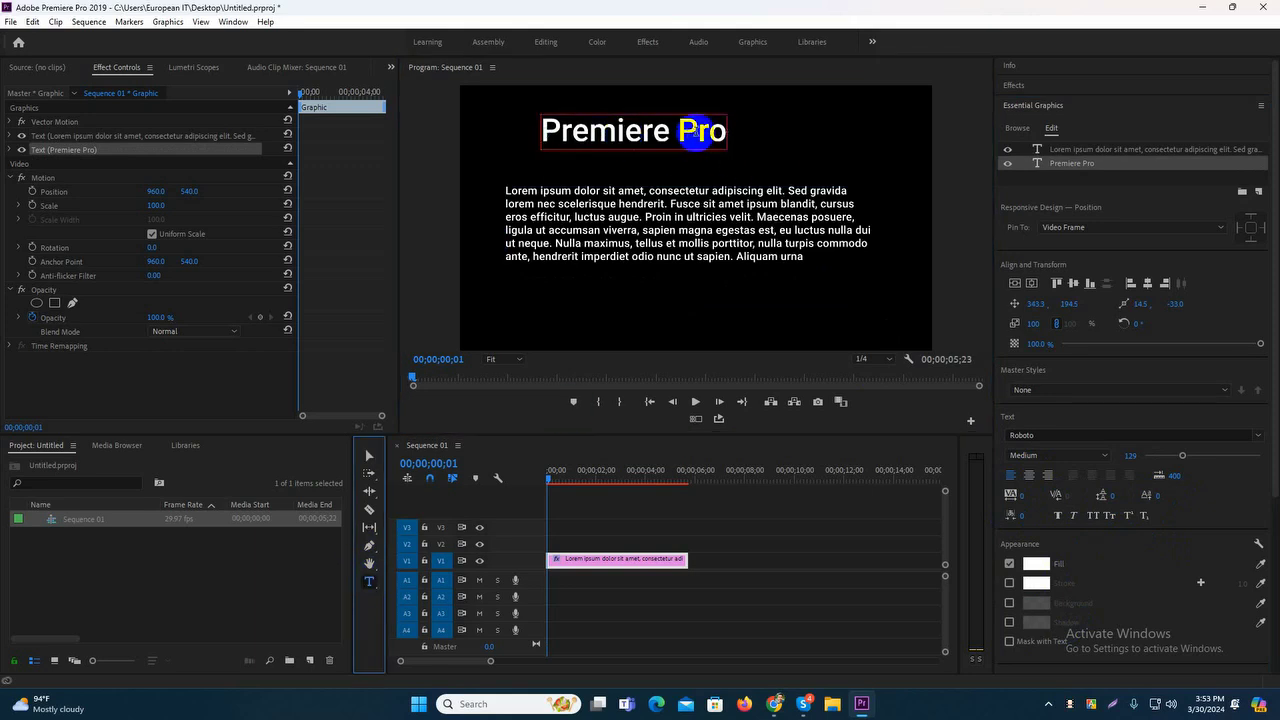
left_click(697, 130)
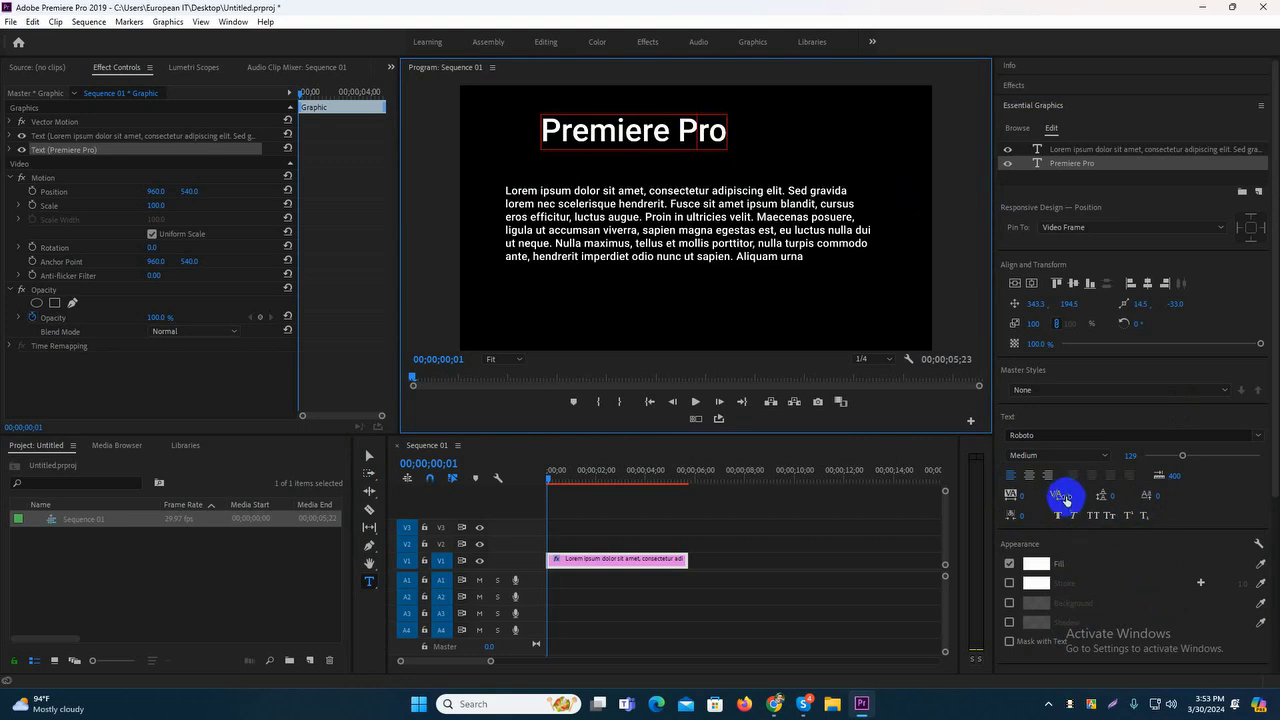
left_click_drag(1064, 495, 1229, 506)
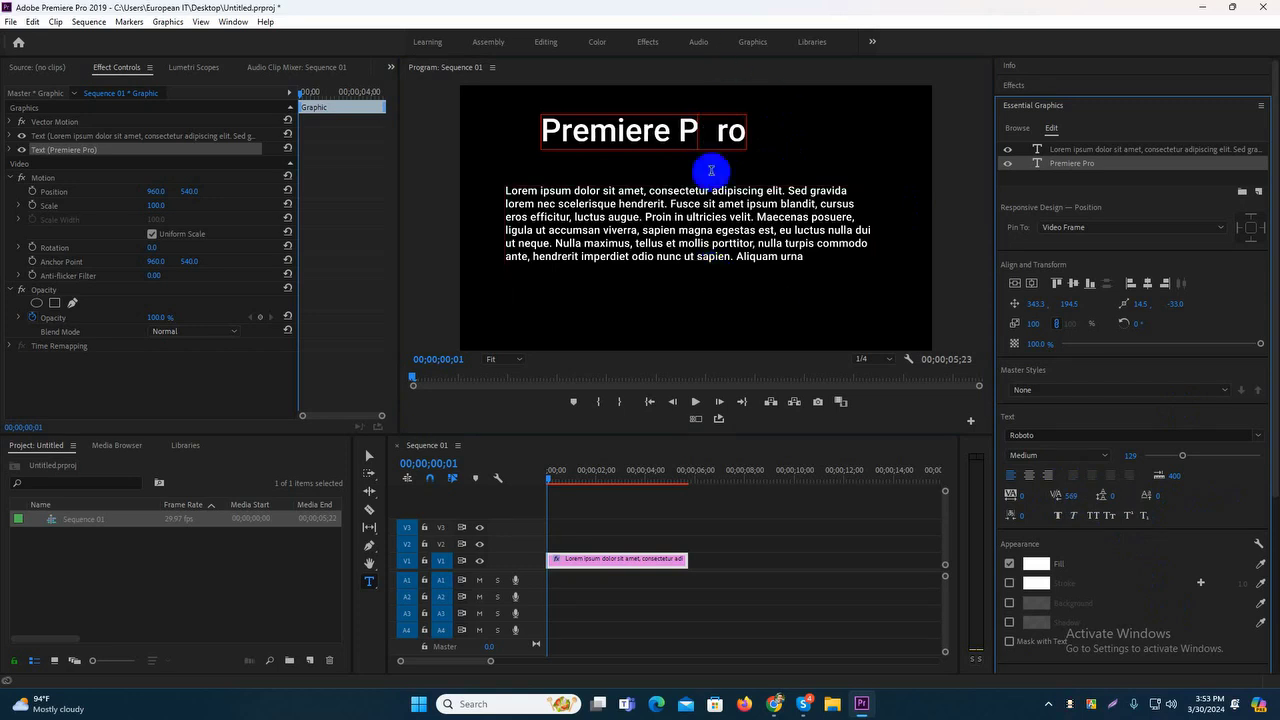
left_click_drag(702, 131, 736, 138)
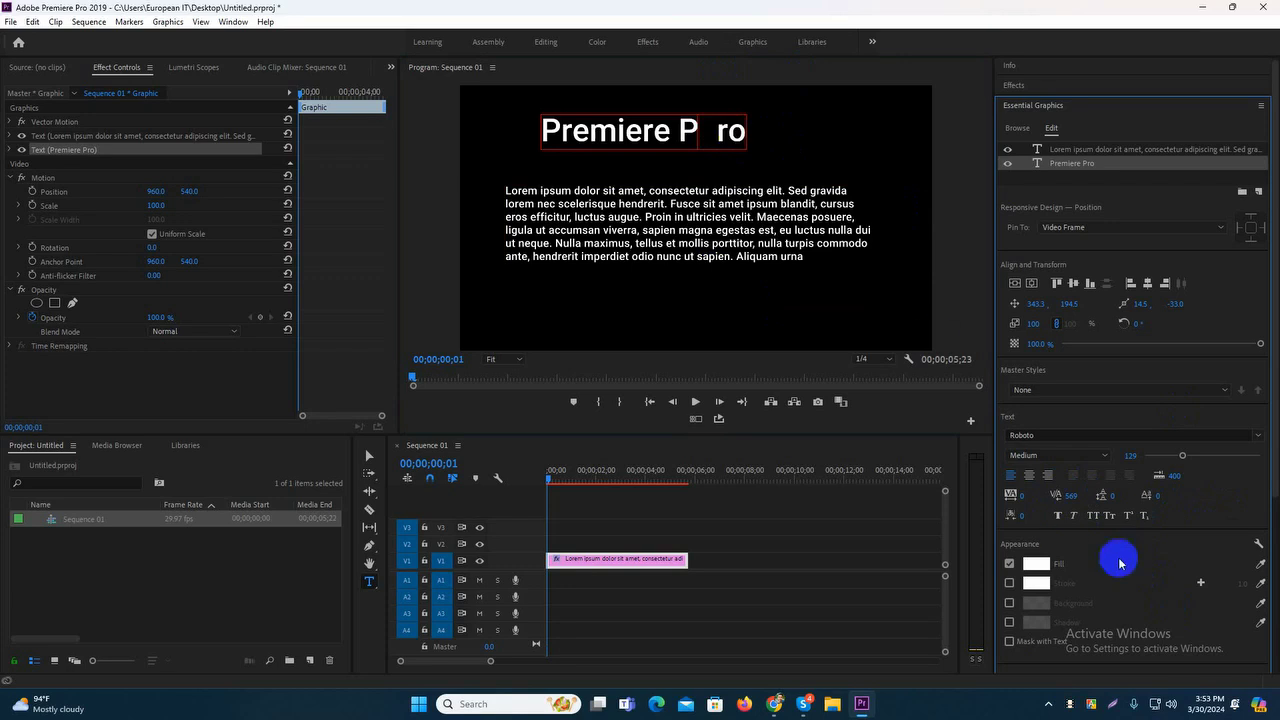
left_click(1076, 495)
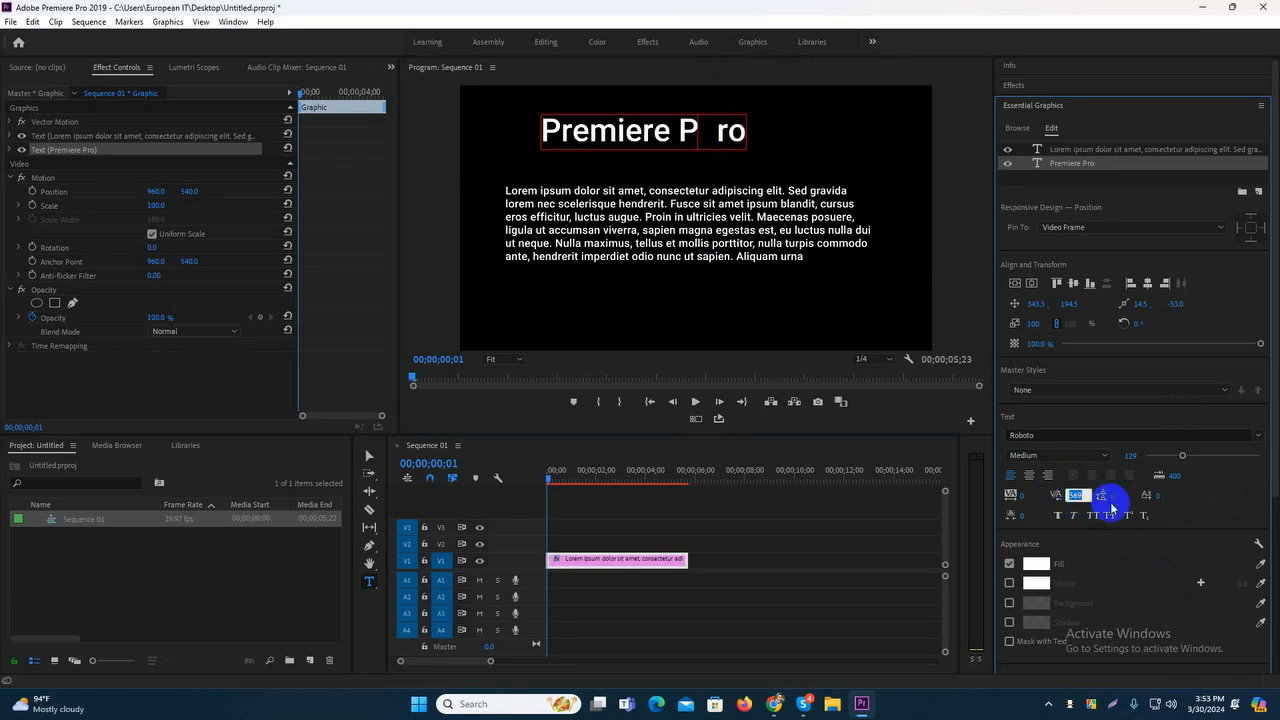
type("0")
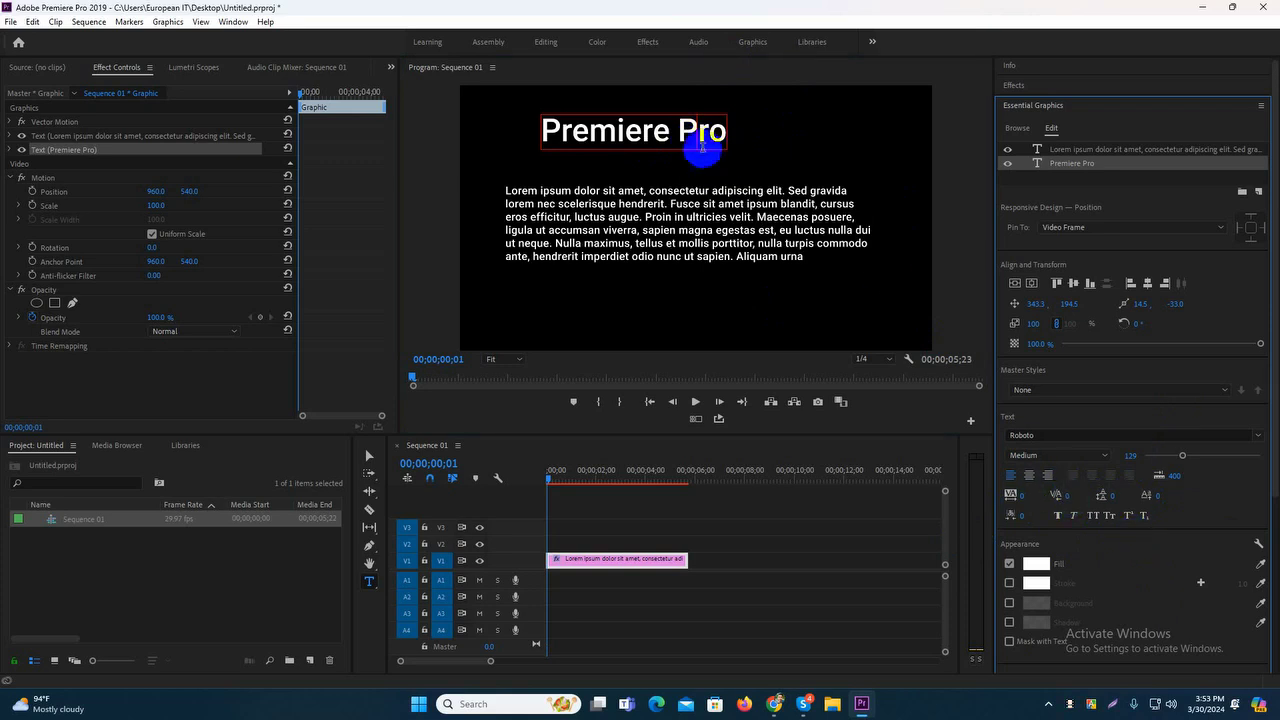
Try a kerning of 71 between the P and r of "Pro" in the title, and undo it
left_click(697, 135)
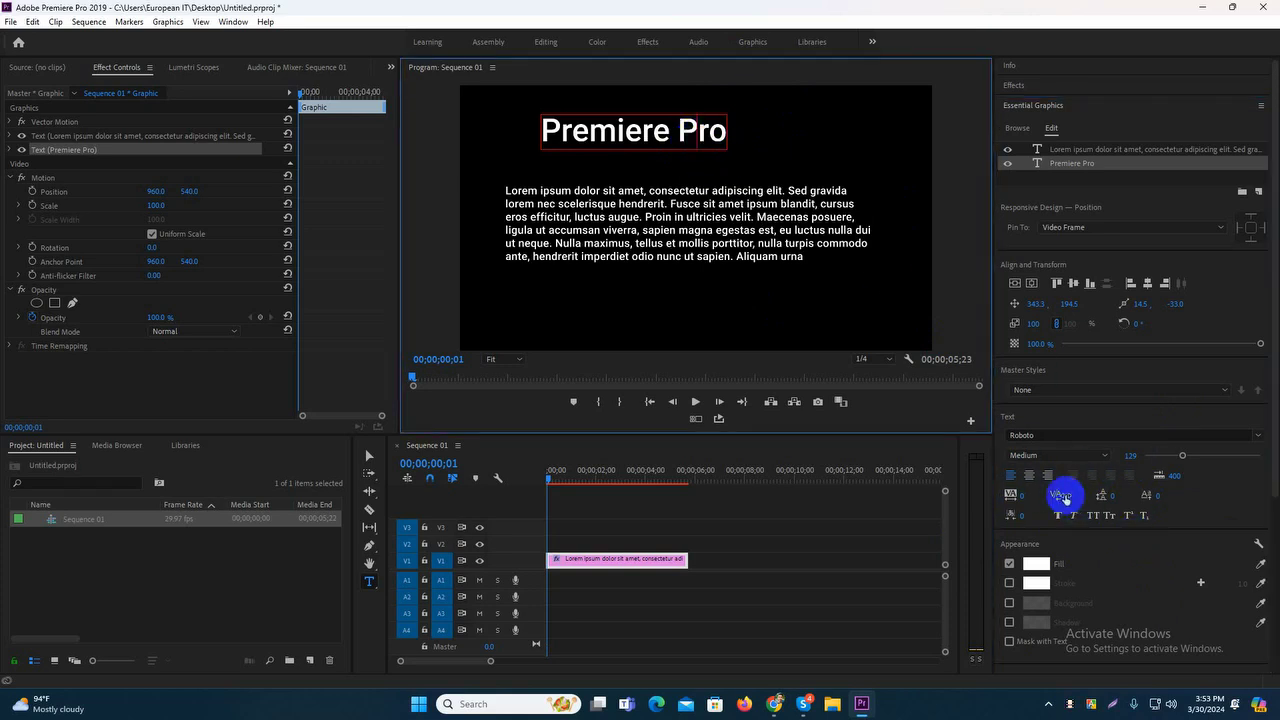
left_click_drag(1064, 497, 1113, 495)
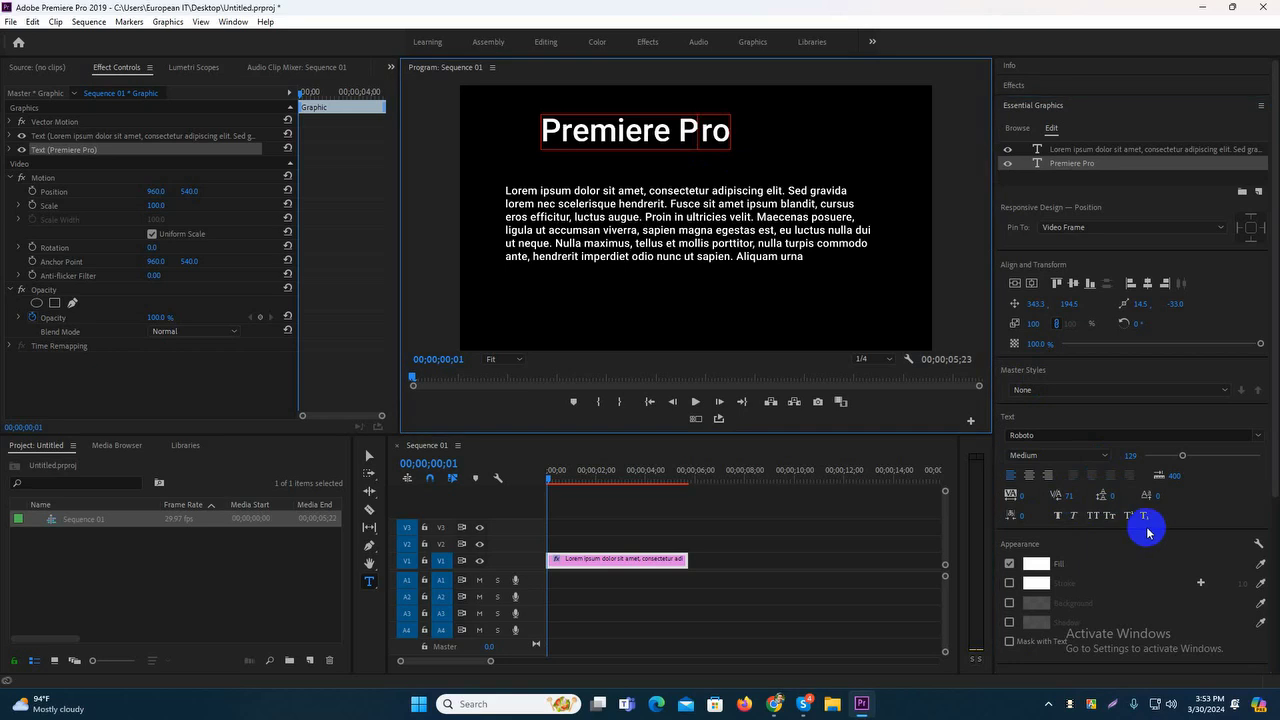
key("ctrl+z")
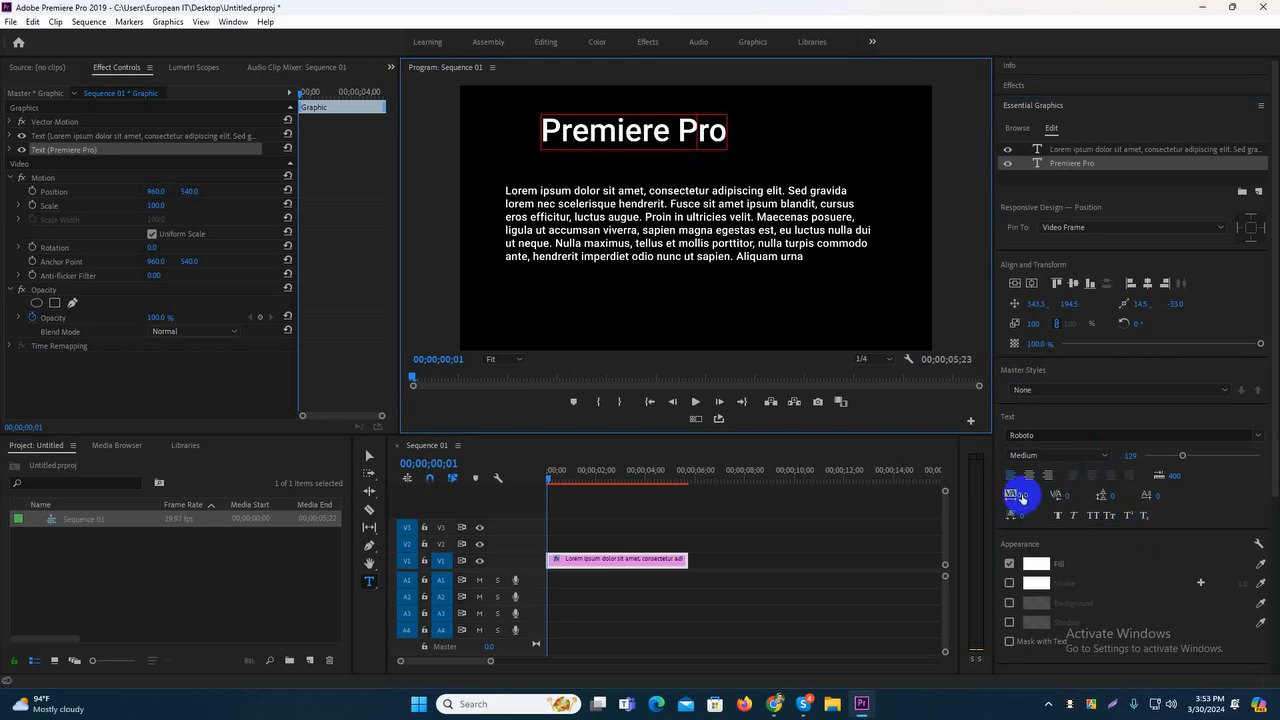
Try a tracking of 117 on the whole Premiere Pro title and undo it
left_click(369, 455)
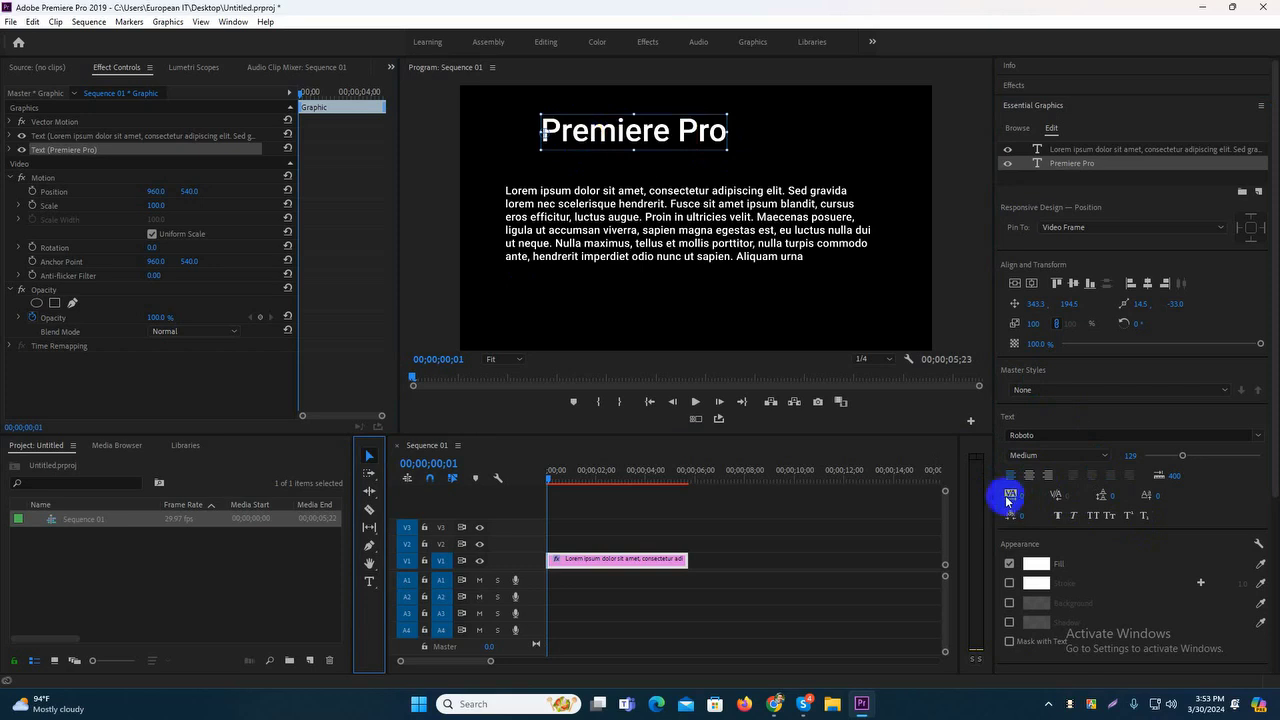
left_click_drag(1023, 500, 1096, 494)
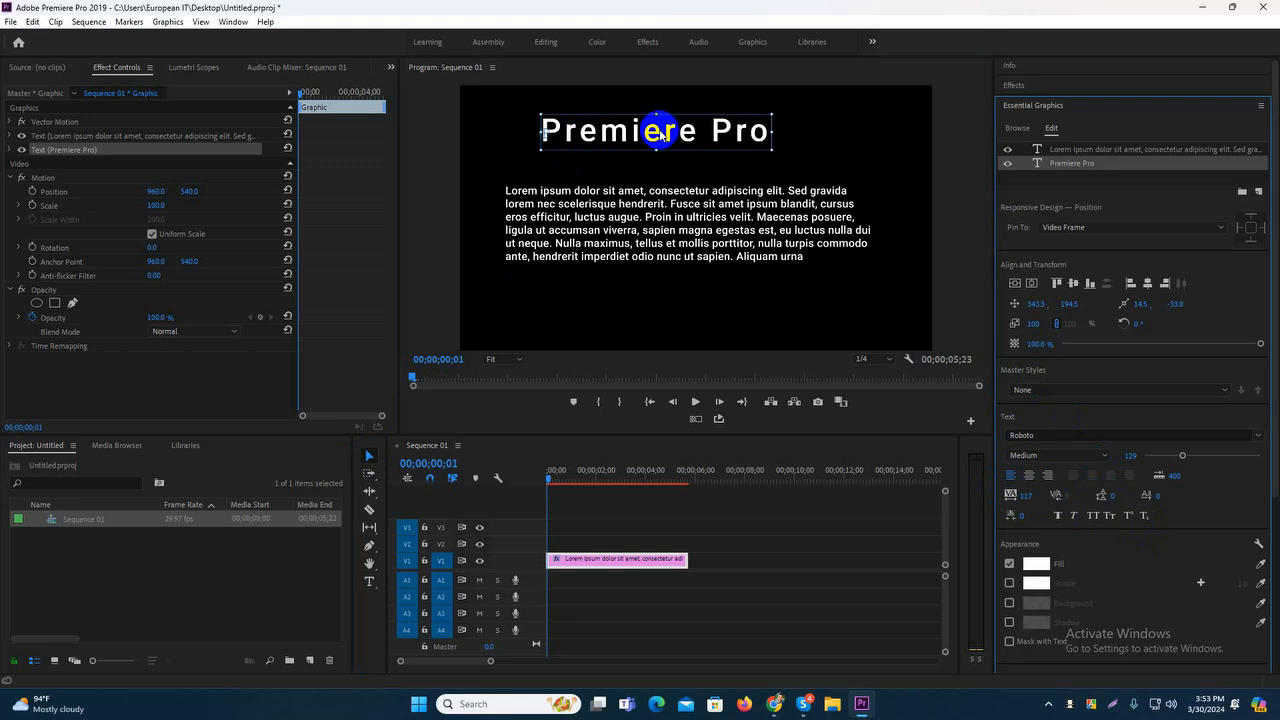
key("ctrl+z")
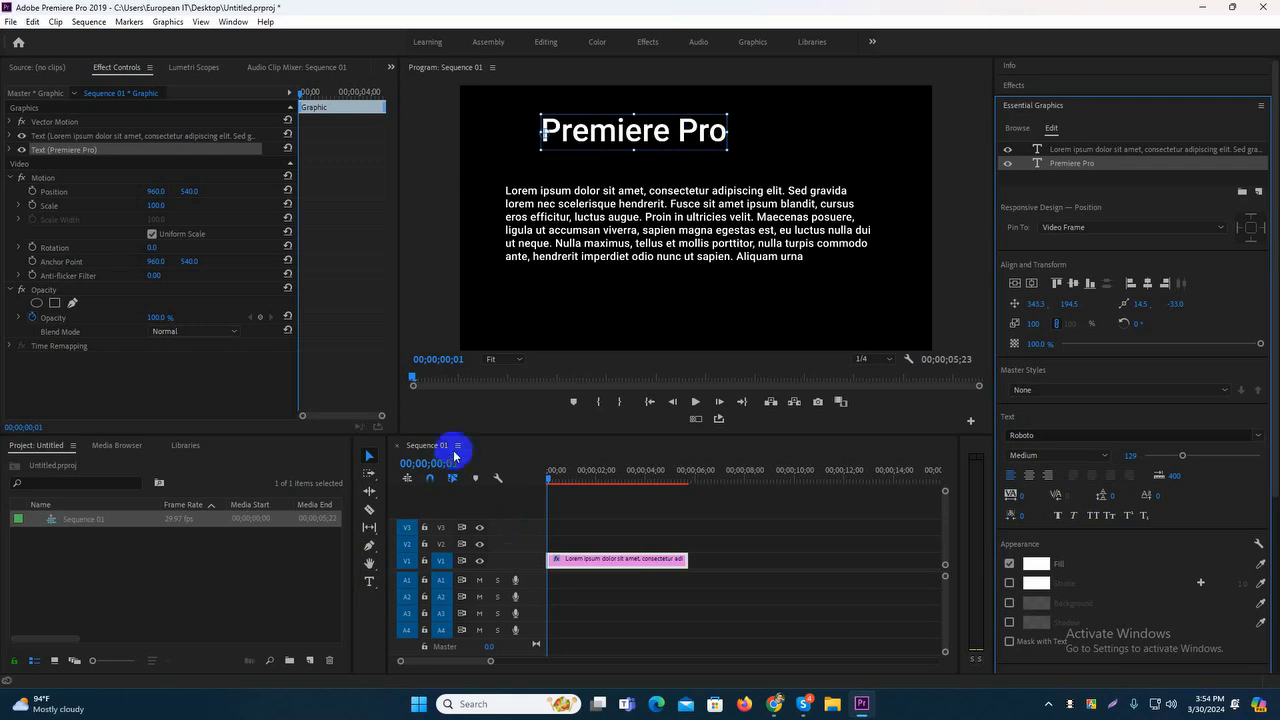
Try a tracking of 400 on only the word "Pro" in the title, and set it back to 0
left_click(369, 585)
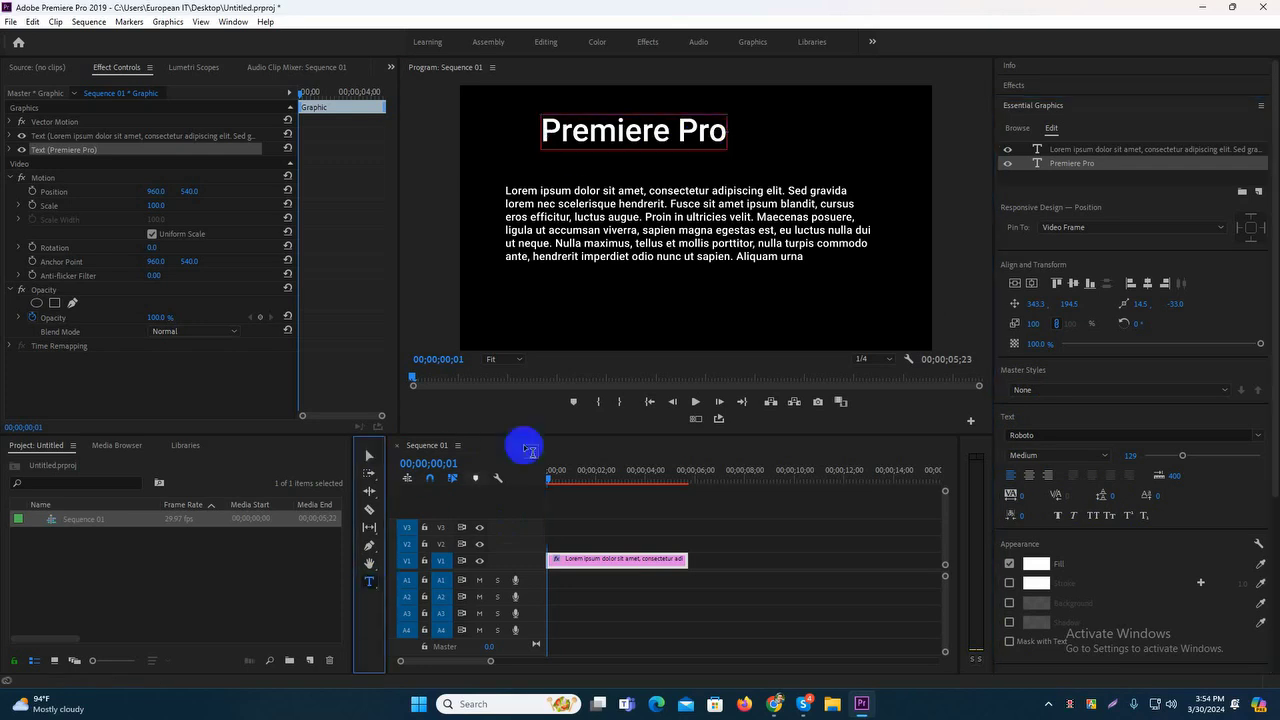
double_click(682, 130)
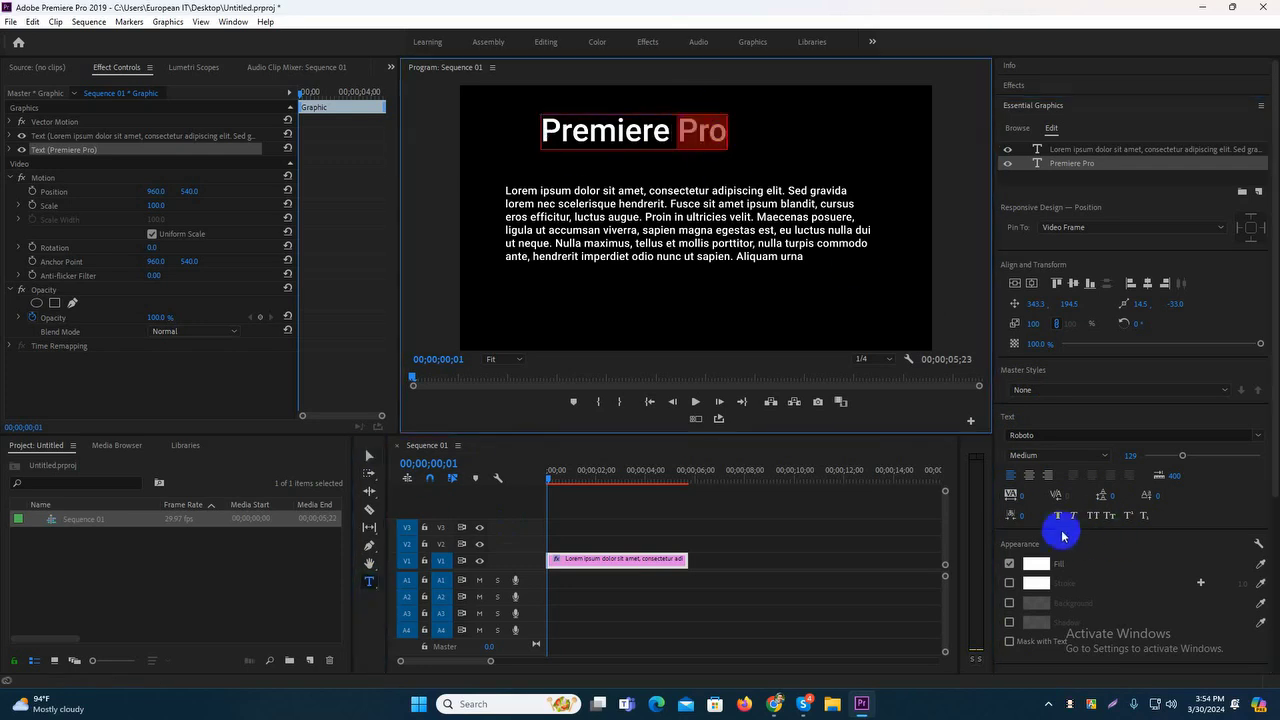
left_click_drag(1020, 494, 1270, 506)
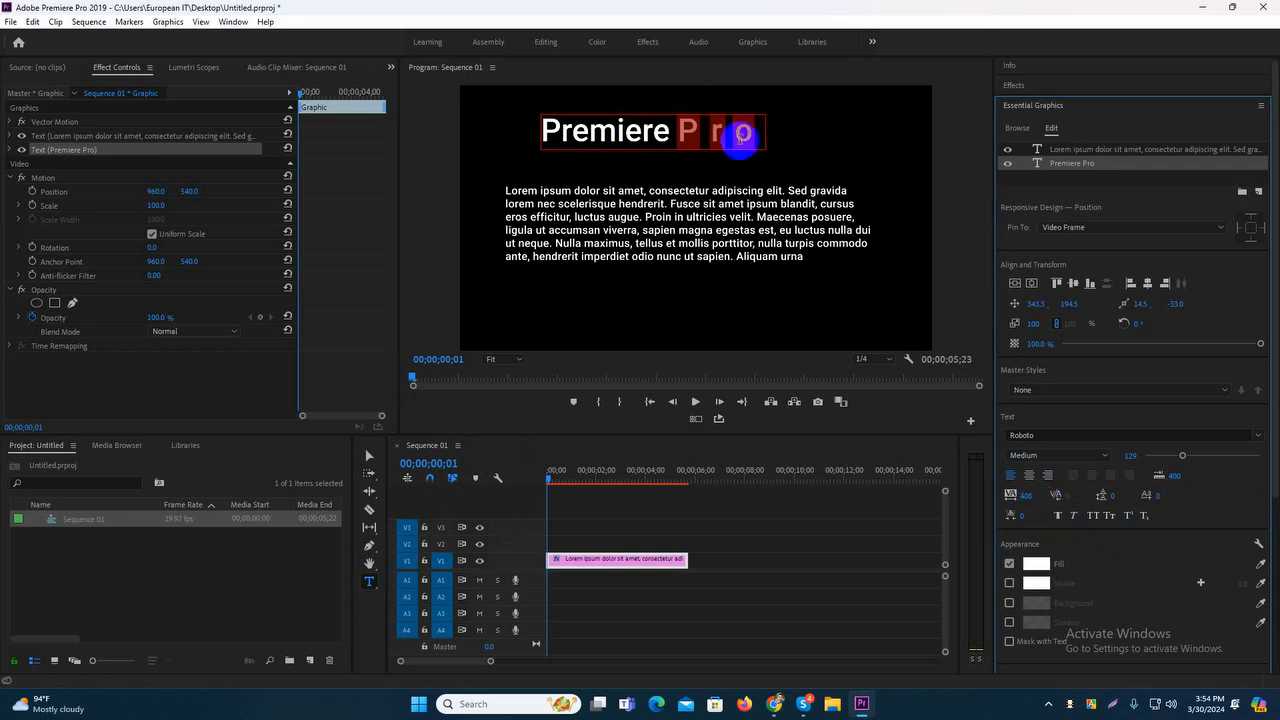
left_click(367, 457)
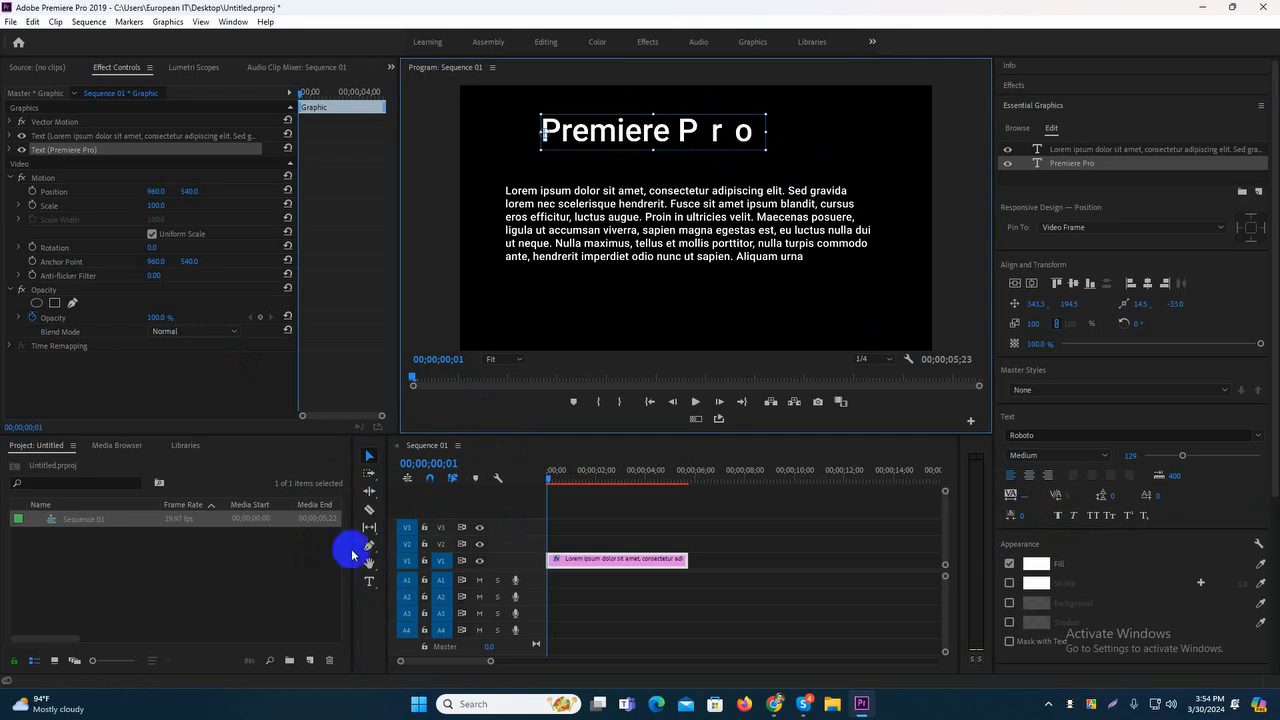
left_click(369, 581)
left_click_drag(675, 124, 783, 131)
left_click(1028, 494)
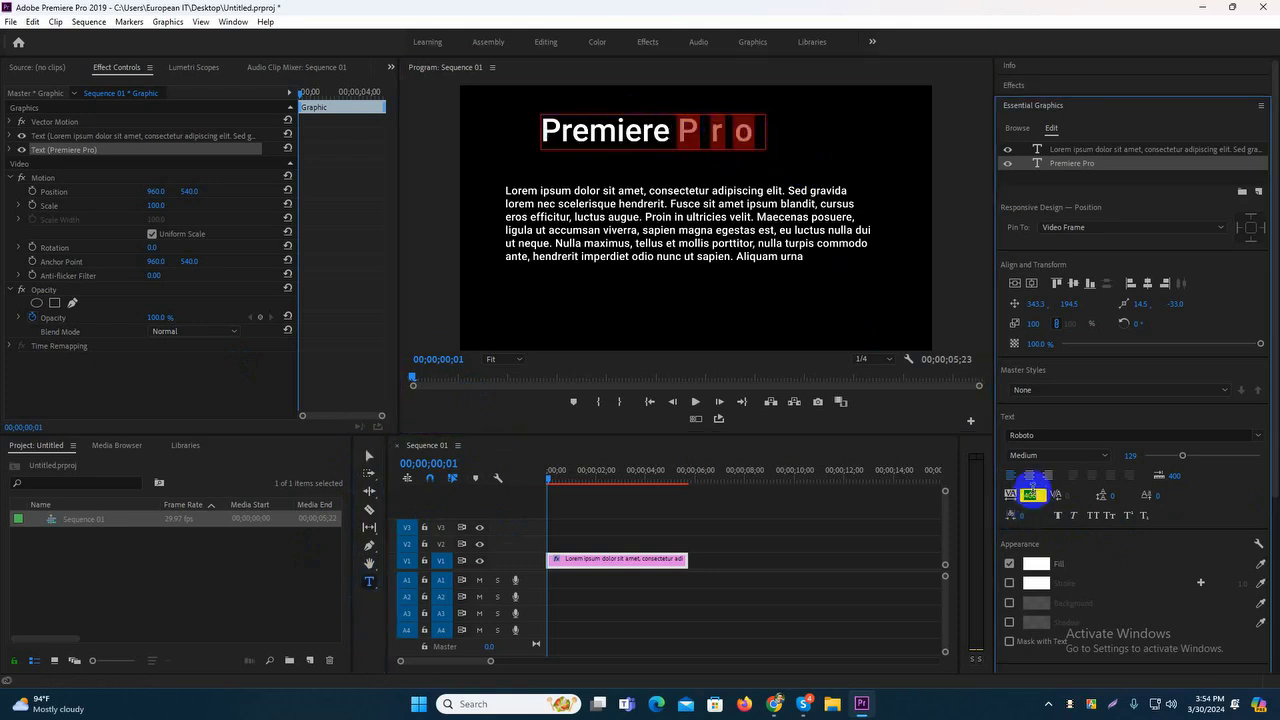
type("0")
key("Return")
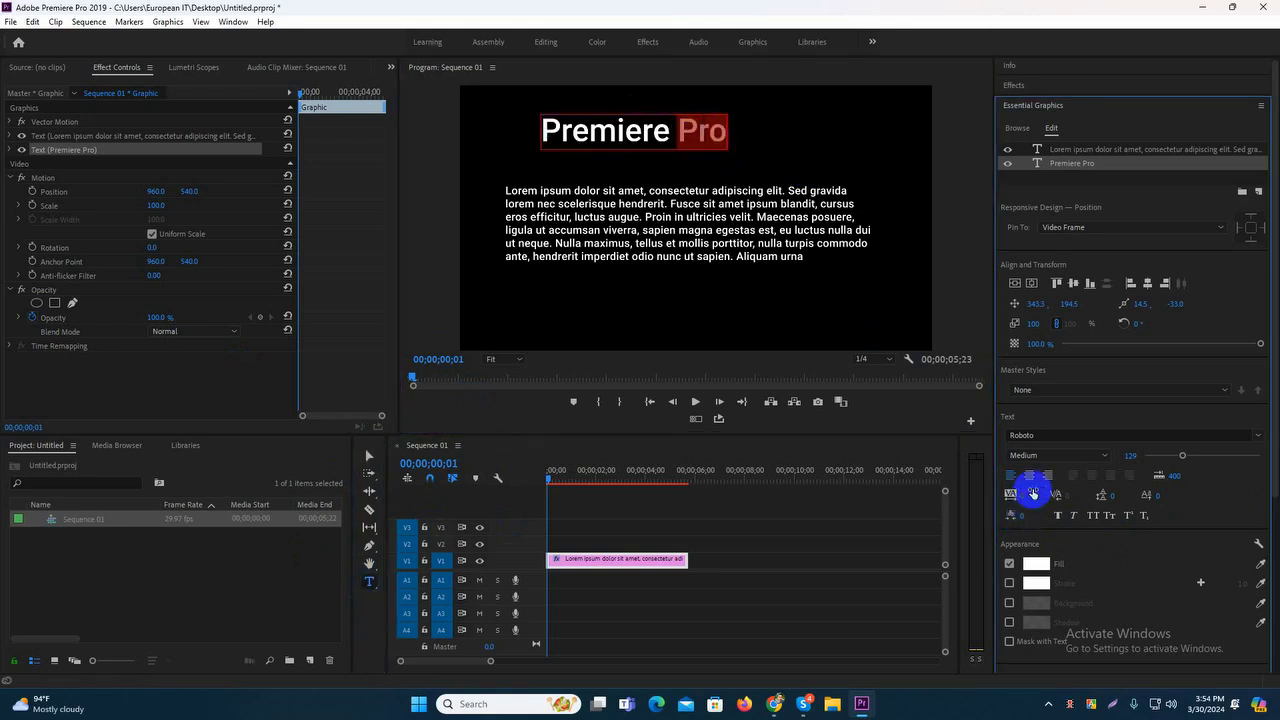
Move the title slightly right and down, and the paragraph up to about 185, 382
left_click(368, 457)
left_click(430, 266)
left_click_drag(649, 135, 673, 138)
left_click_drag(675, 209, 675, 205)
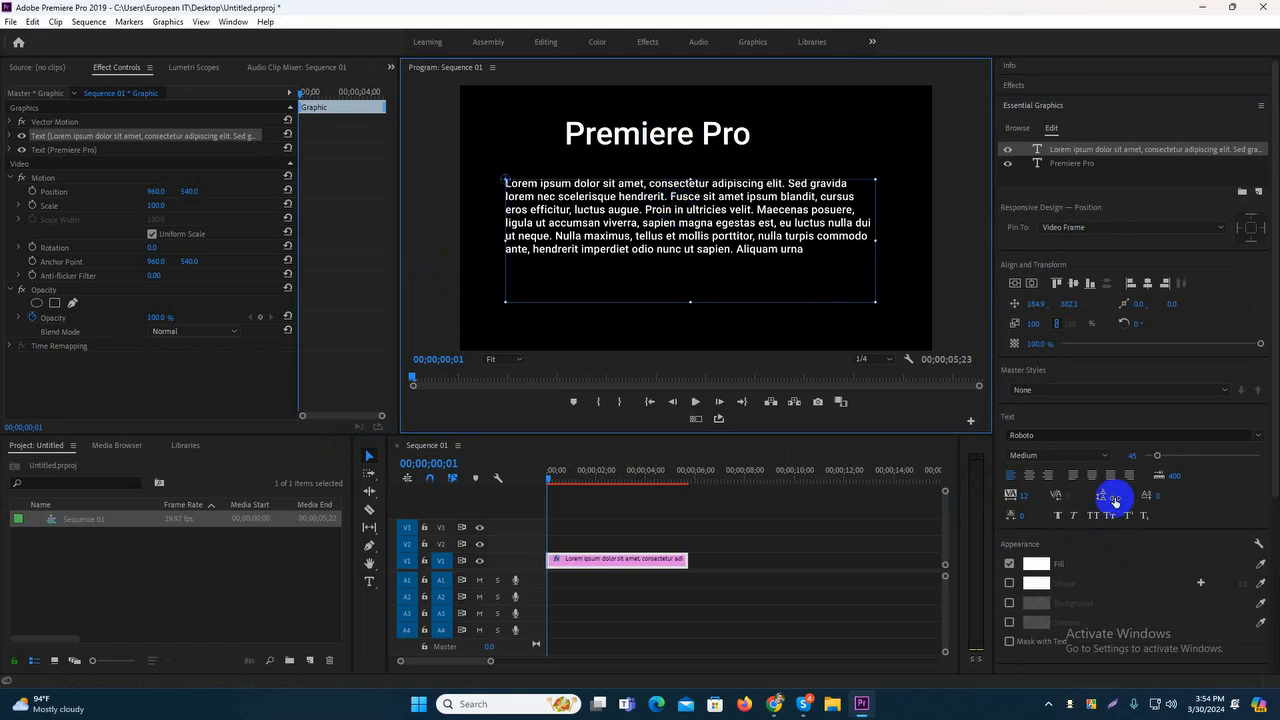
Set the paragraph's leading to -2 and move the paragraph down to about 185, 404
mouse_move(1112, 500)
left_mouse_down()
mouse_move(1146, 497)
mouse_move(1103, 489)
left_mouse_up()
left_click(517, 198)
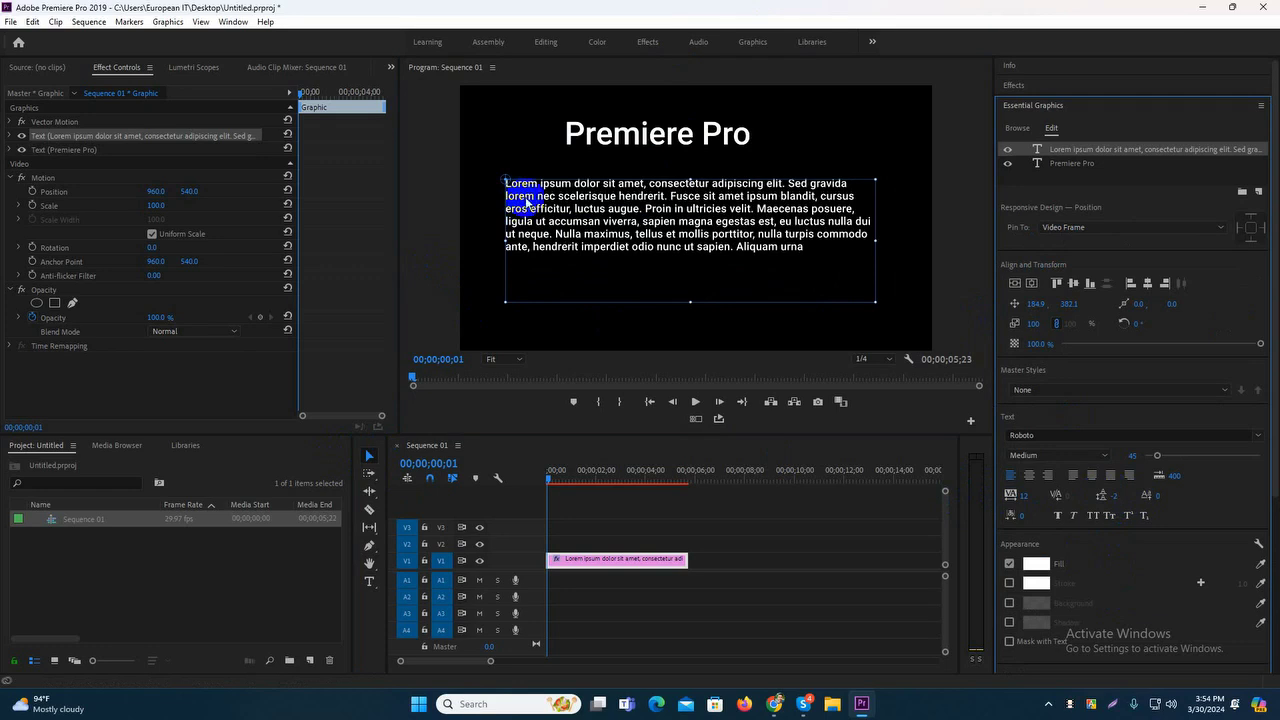
left_click_drag(527, 199, 596, 208)
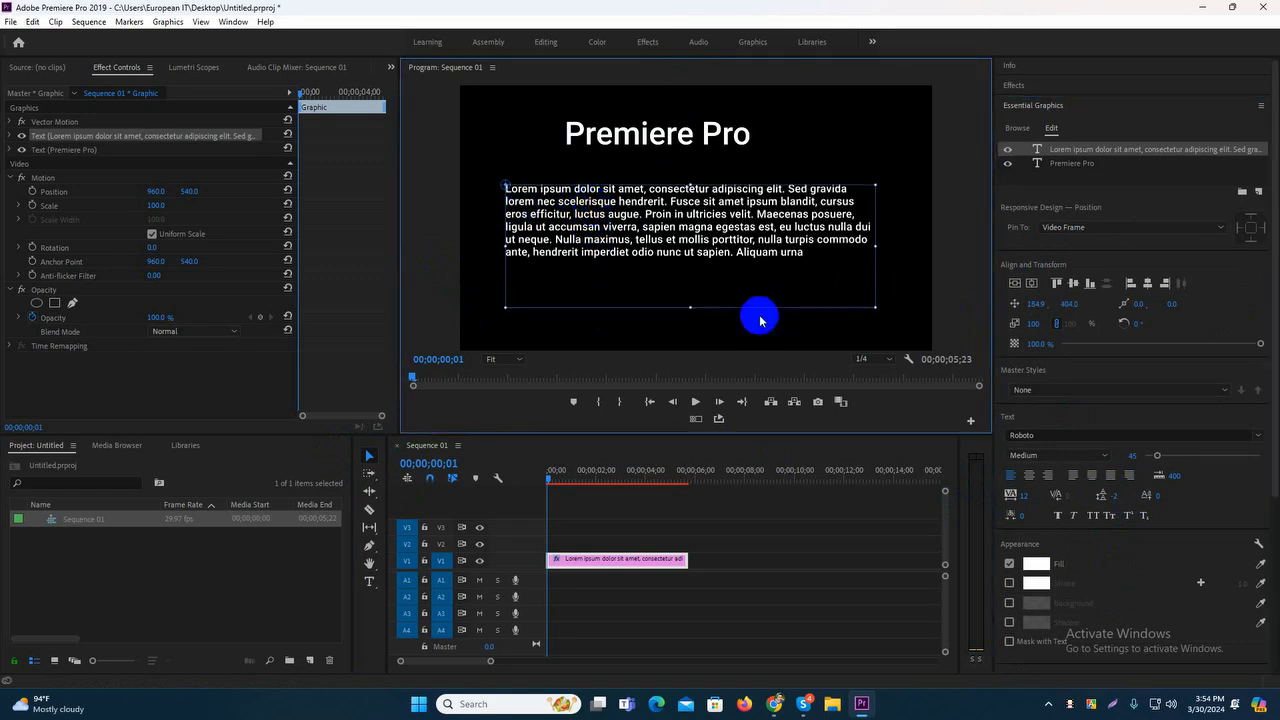
Move the Premiere Pro title closer to the paragraph, to about 425, 246
left_click_drag(661, 134, 655, 143)
left_click(666, 230)
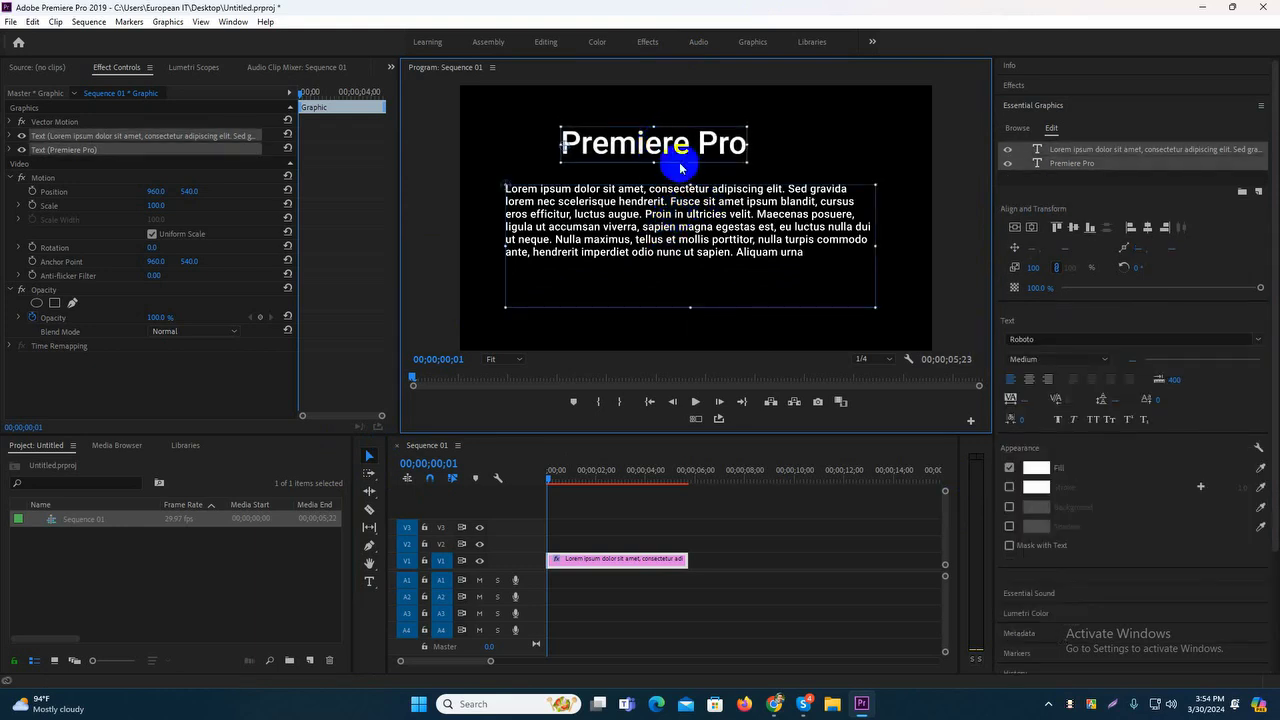
left_click(788, 335)
Try a leading of 13 on the Lorem Ipsum paragraph, and set its leading to 0
left_click(737, 243)
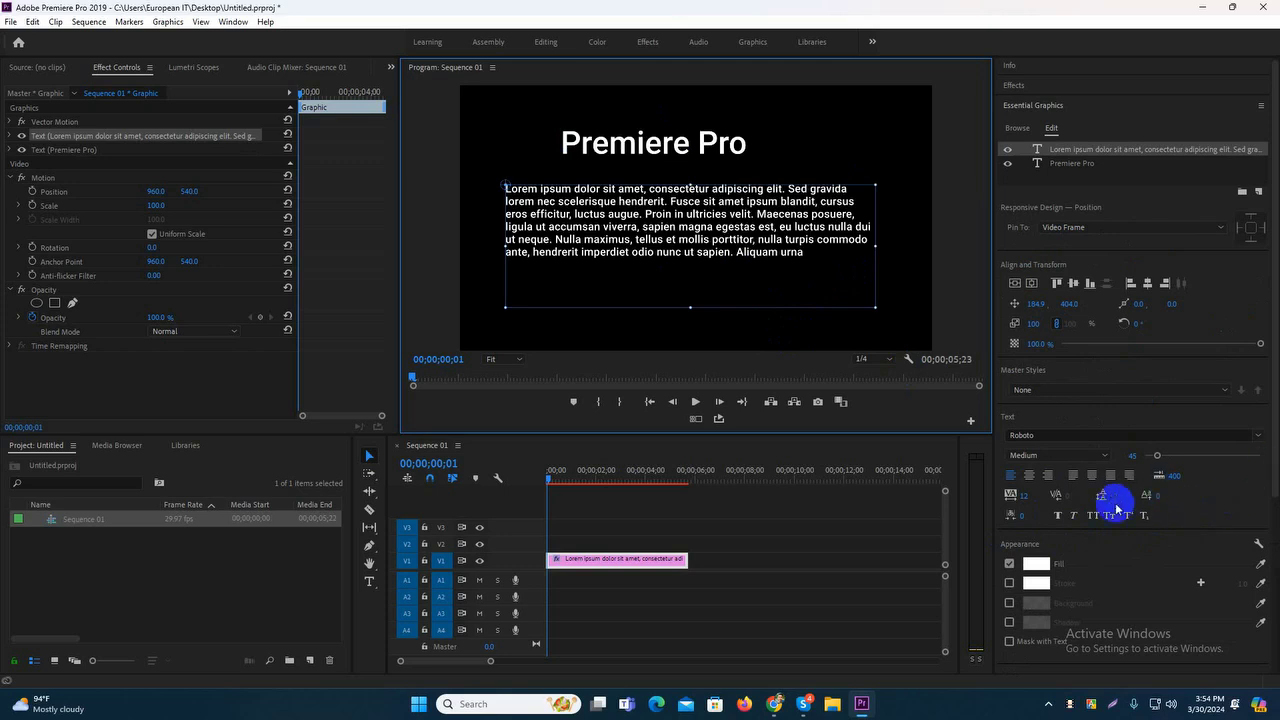
left_click_drag(1115, 494, 1142, 491)
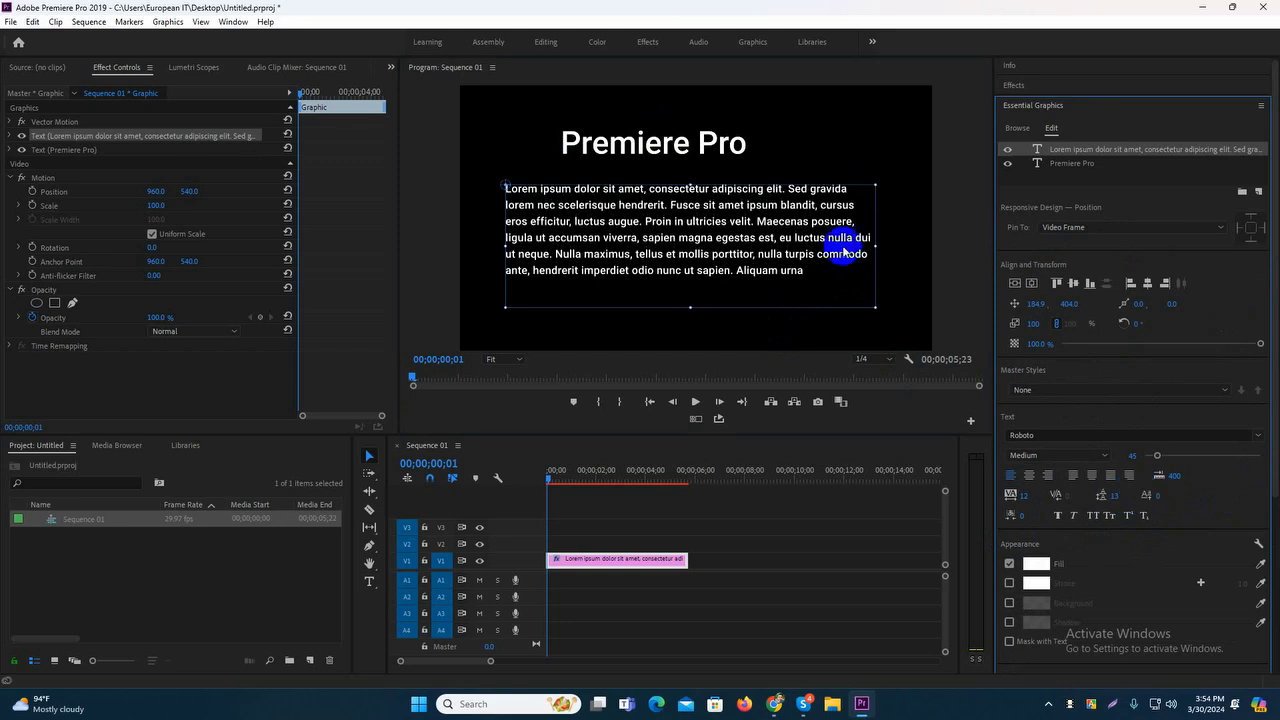
left_click(1117, 495)
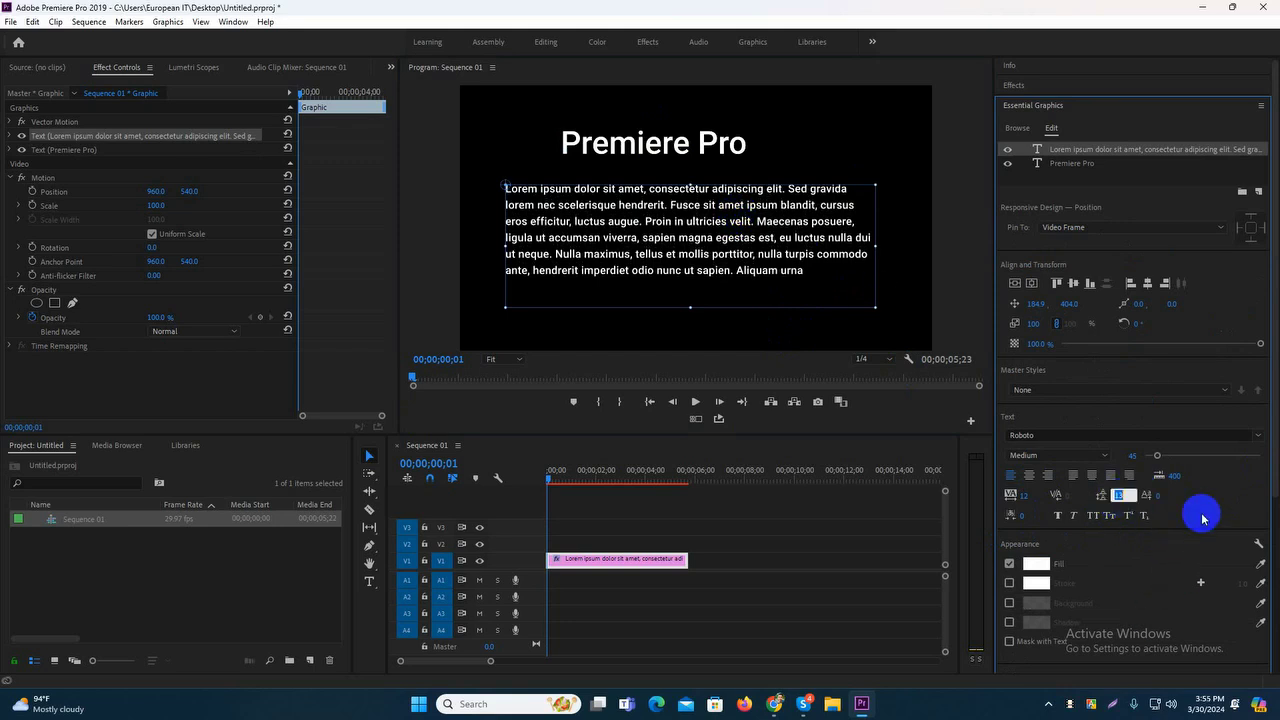
type("0")
left_click(1201, 514)
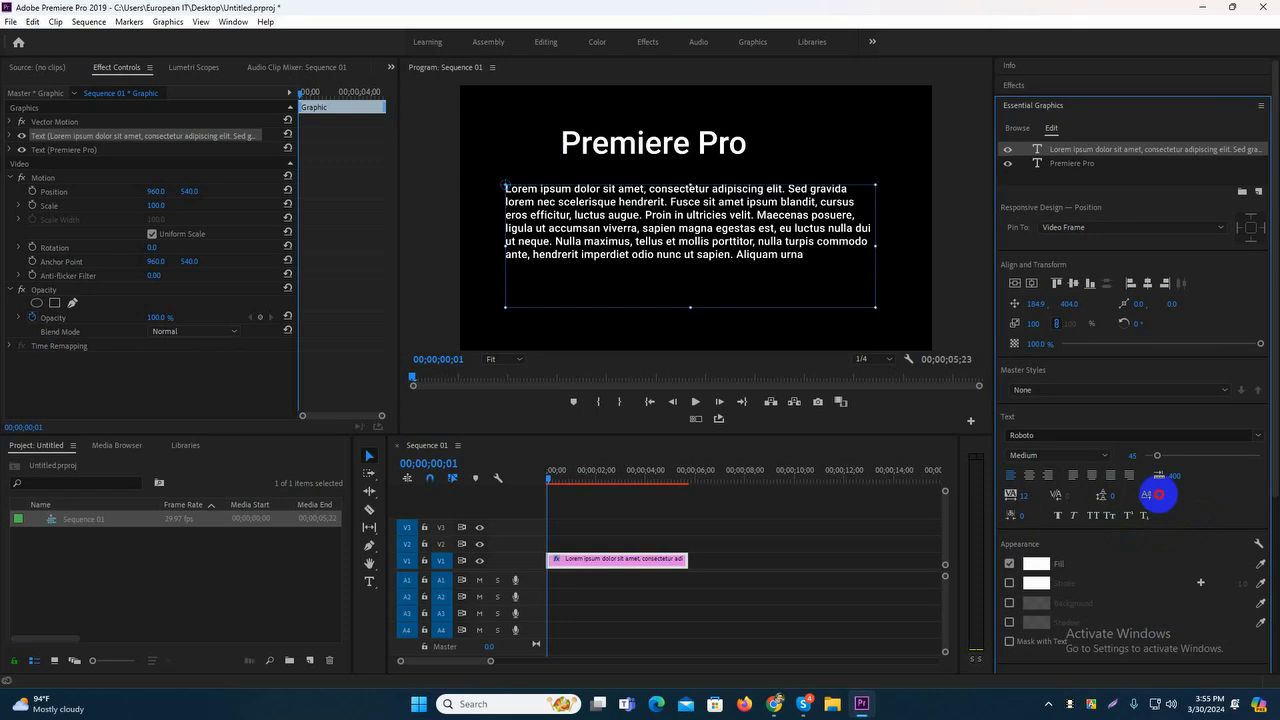
Try lowering only the P of "Pro" in the title with a negative baseline shift, and set the shift back to 0
mouse_move(1158, 494)
left_mouse_down()
mouse_move(1177, 491)
mouse_move(1168, 507)
mouse_move(1165, 495)
left_mouse_up()
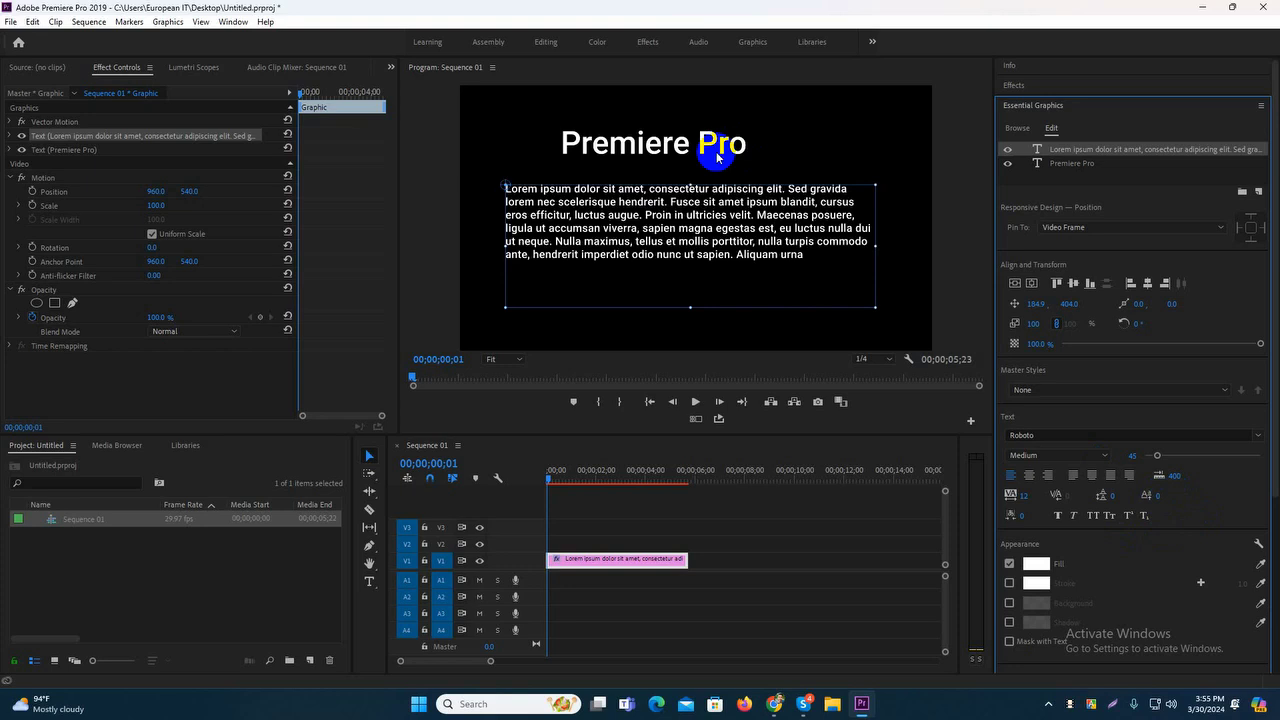
left_click(370, 583)
left_click(737, 155)
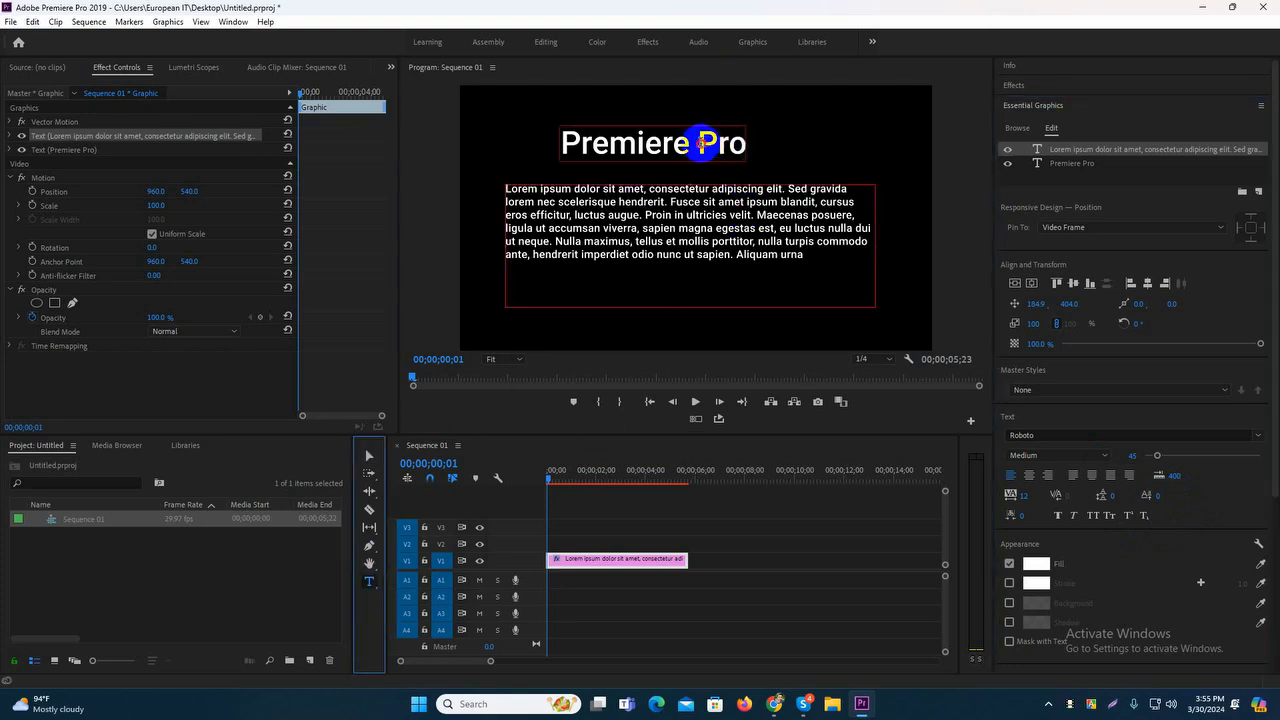
left_click_drag(698, 143, 716, 143)
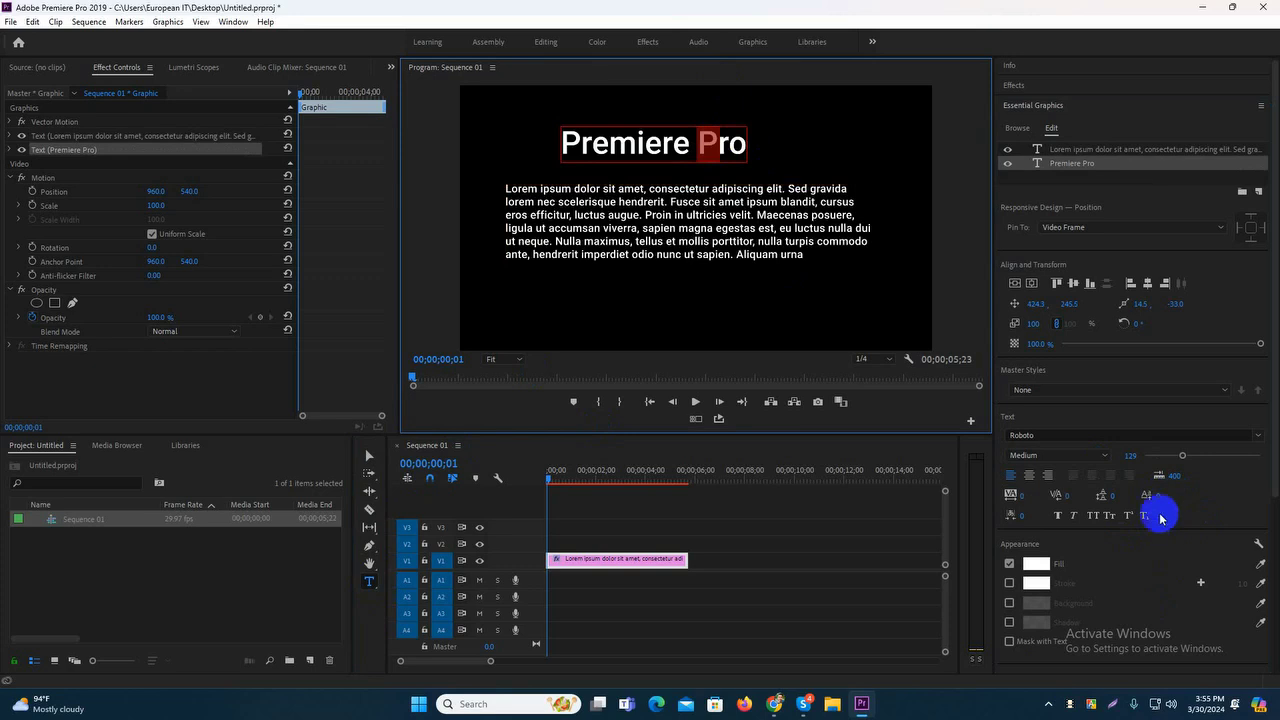
left_click_drag(1152, 492, 1071, 492)
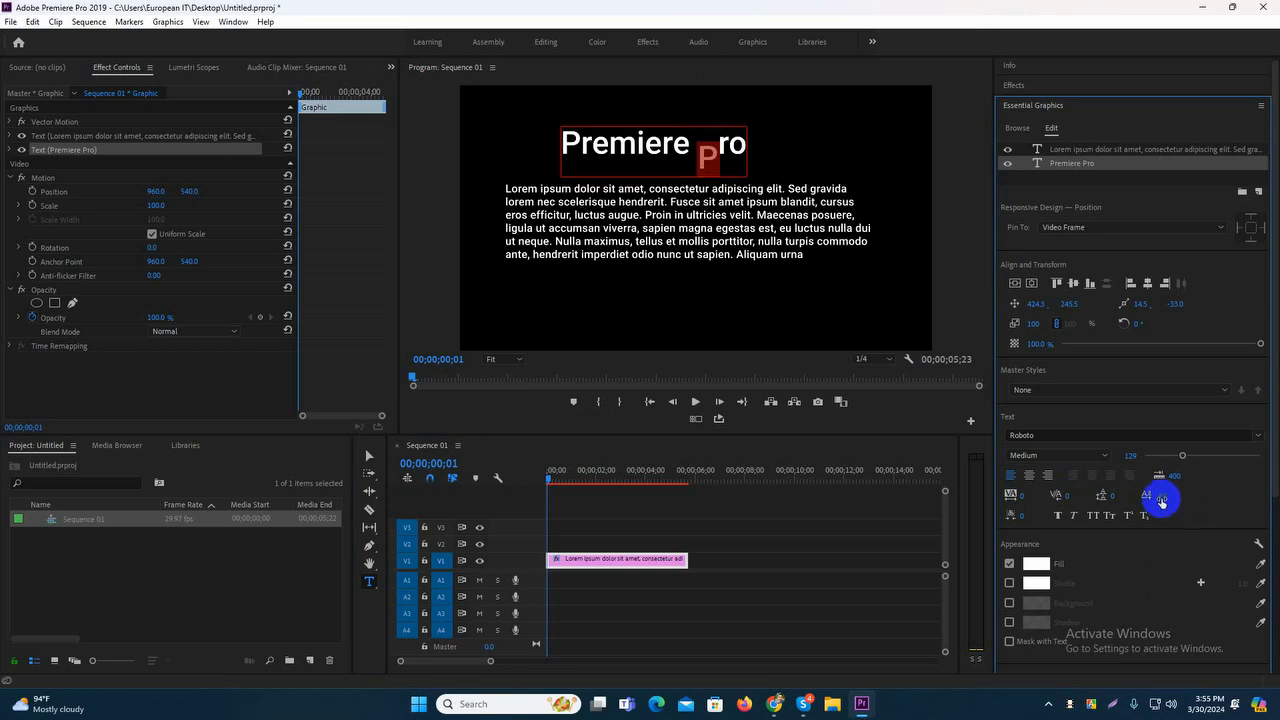
type("0")
key("Return")
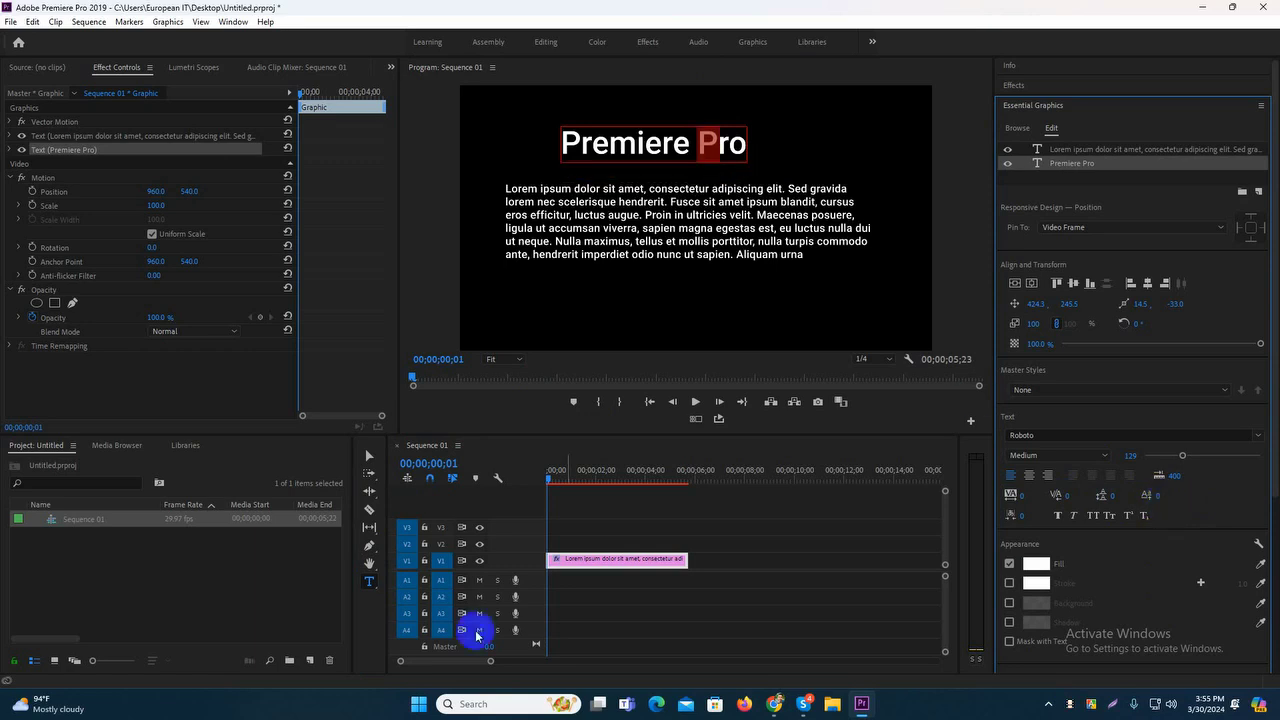
Move the Premiere Pro title to about 456, 233
left_click(368, 456)
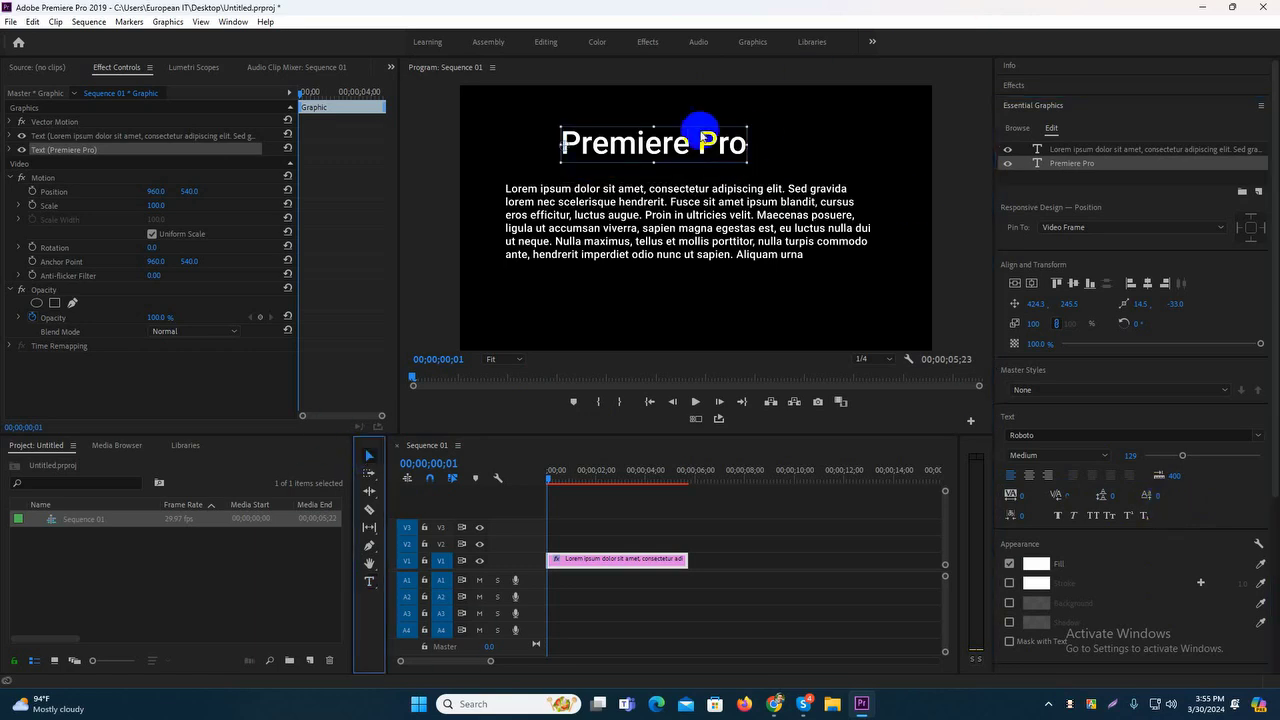
left_click(679, 148)
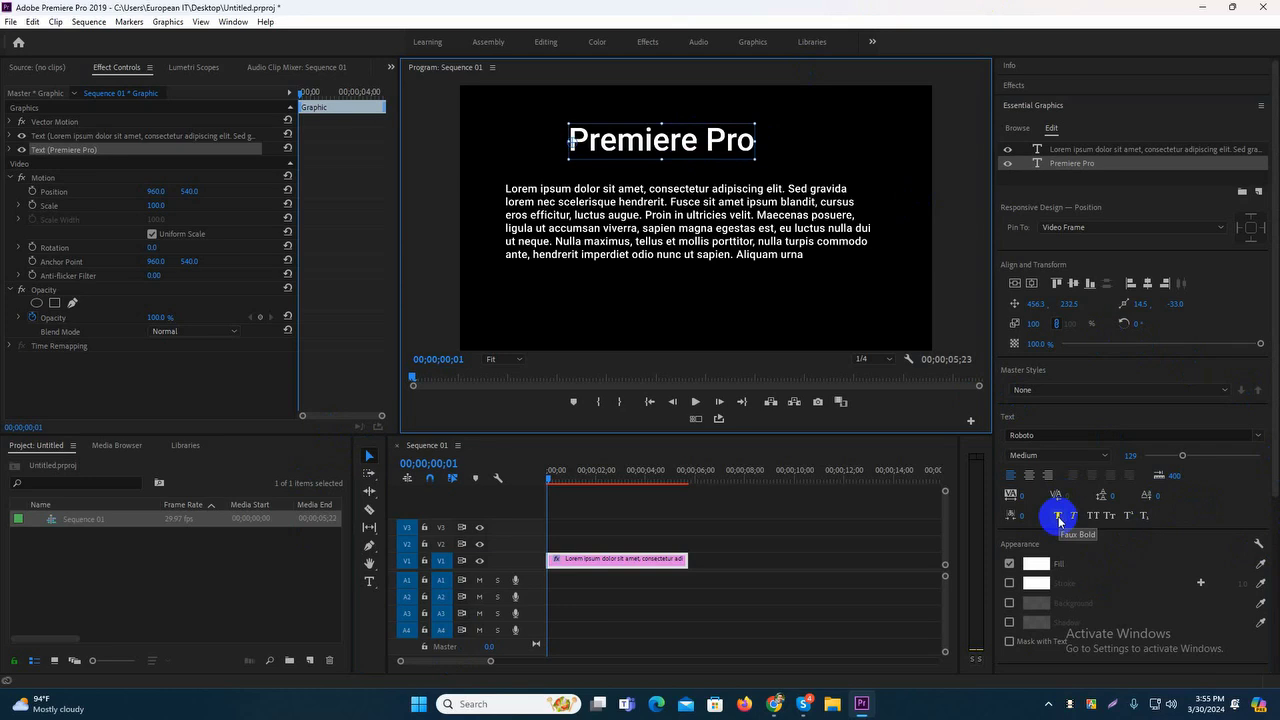
Try Faux Bold and Faux Italic on the title, turning each one off again
left_click(1058, 516)
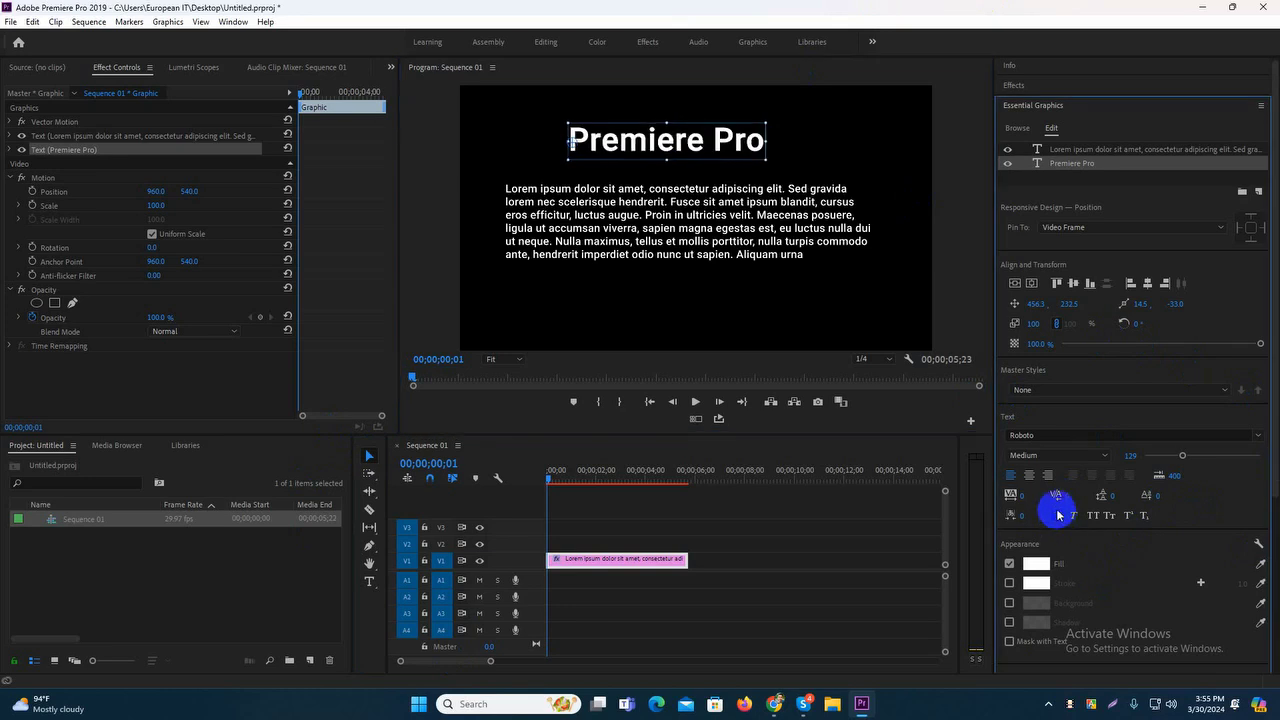
left_click(1058, 516)
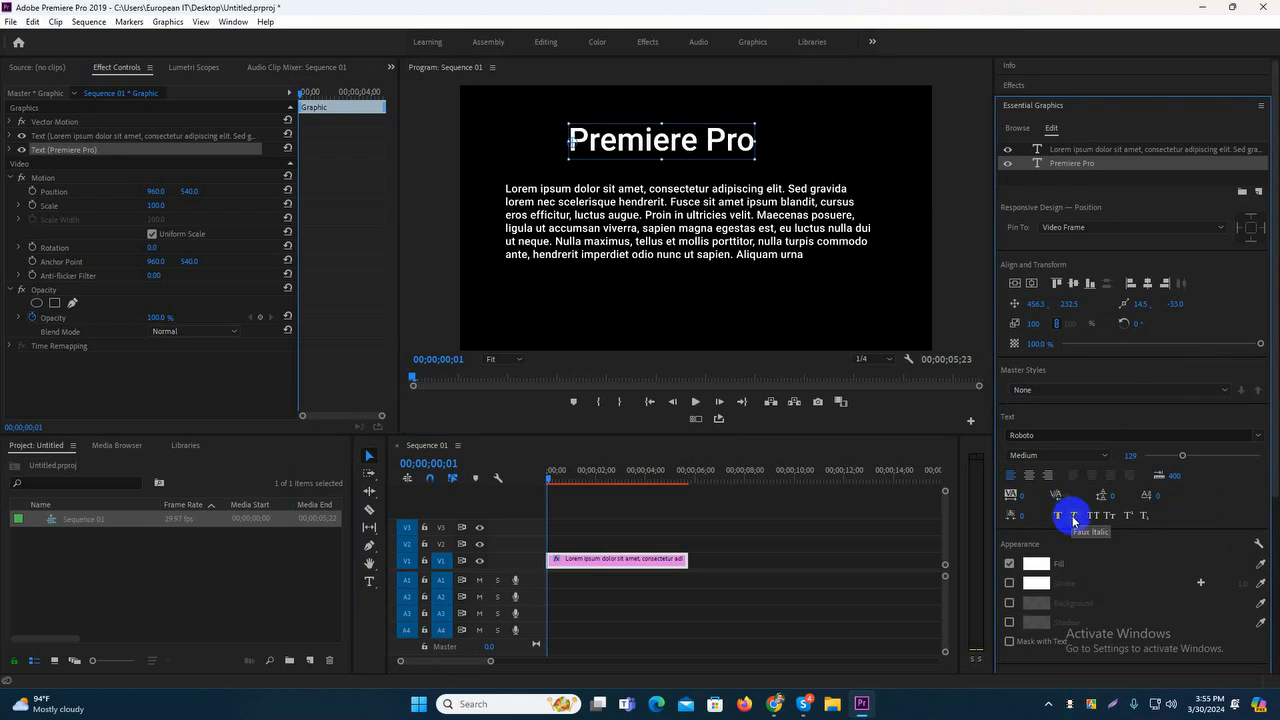
left_click(1074, 516)
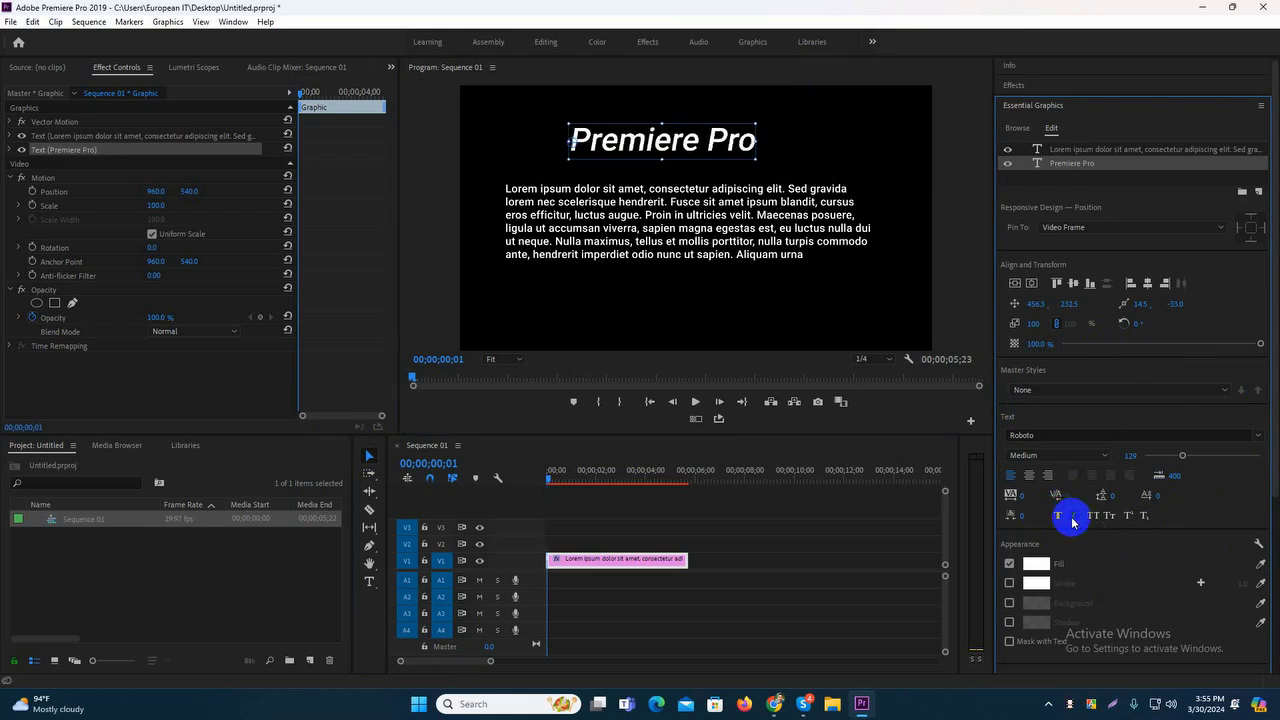
left_click(1072, 518)
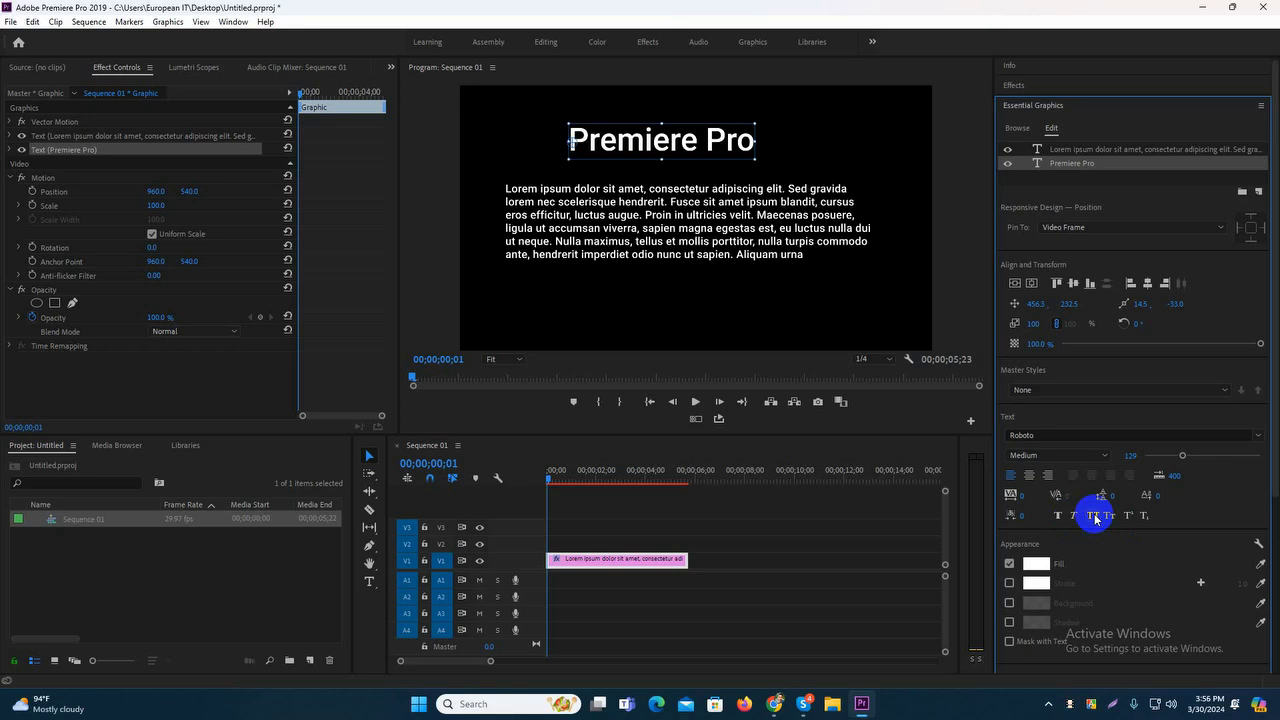
Try All Caps on the title, turn it off, and apply Small Caps instead
left_click(1094, 516)
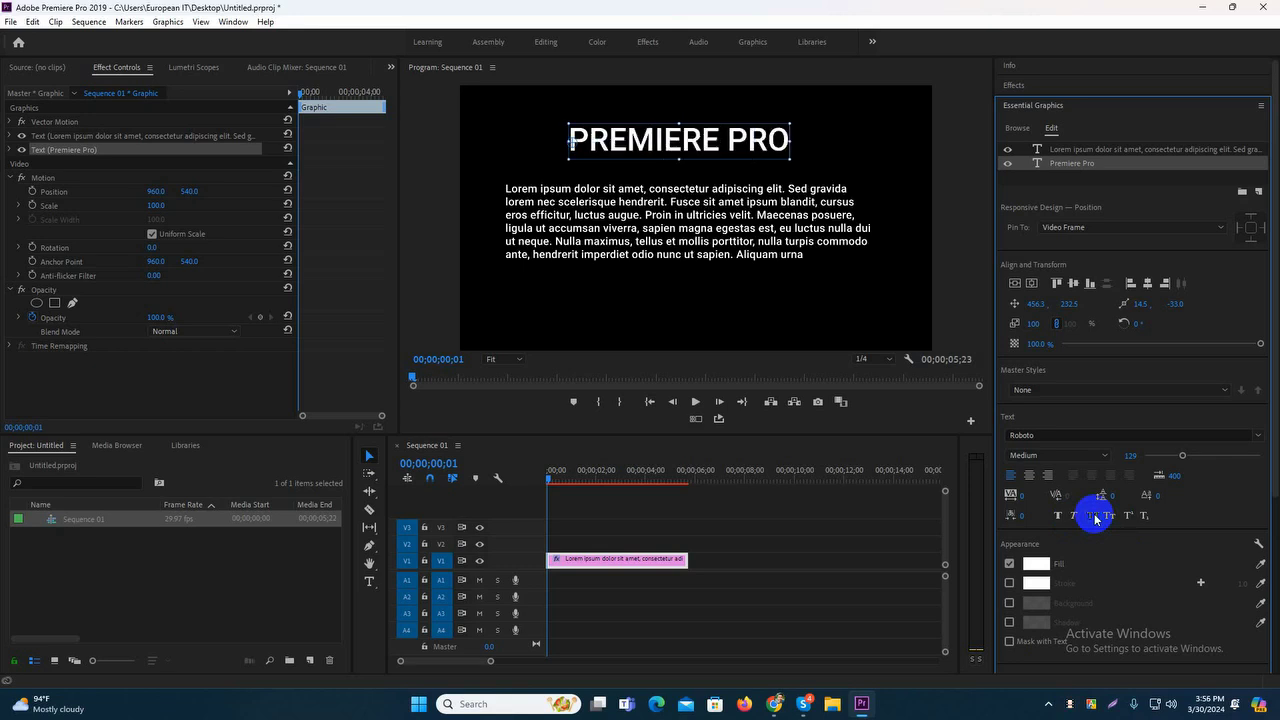
left_click(1094, 517)
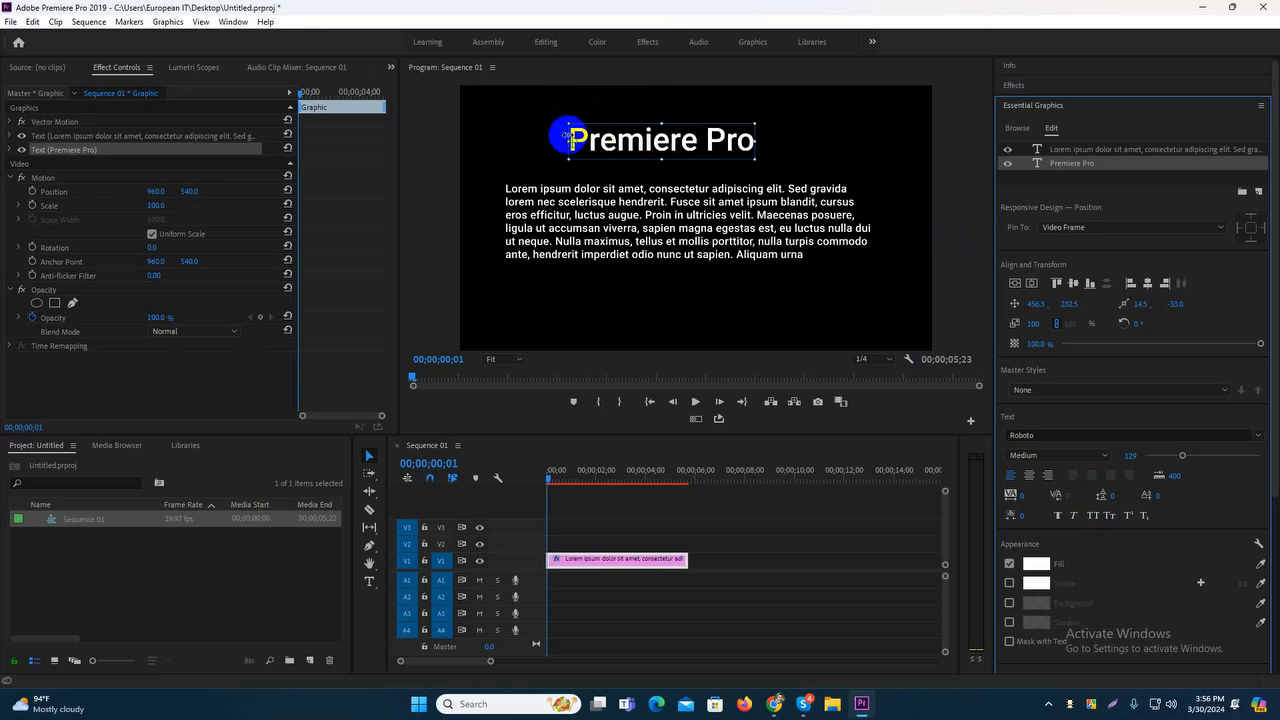
left_click_drag(570, 137, 578, 140)
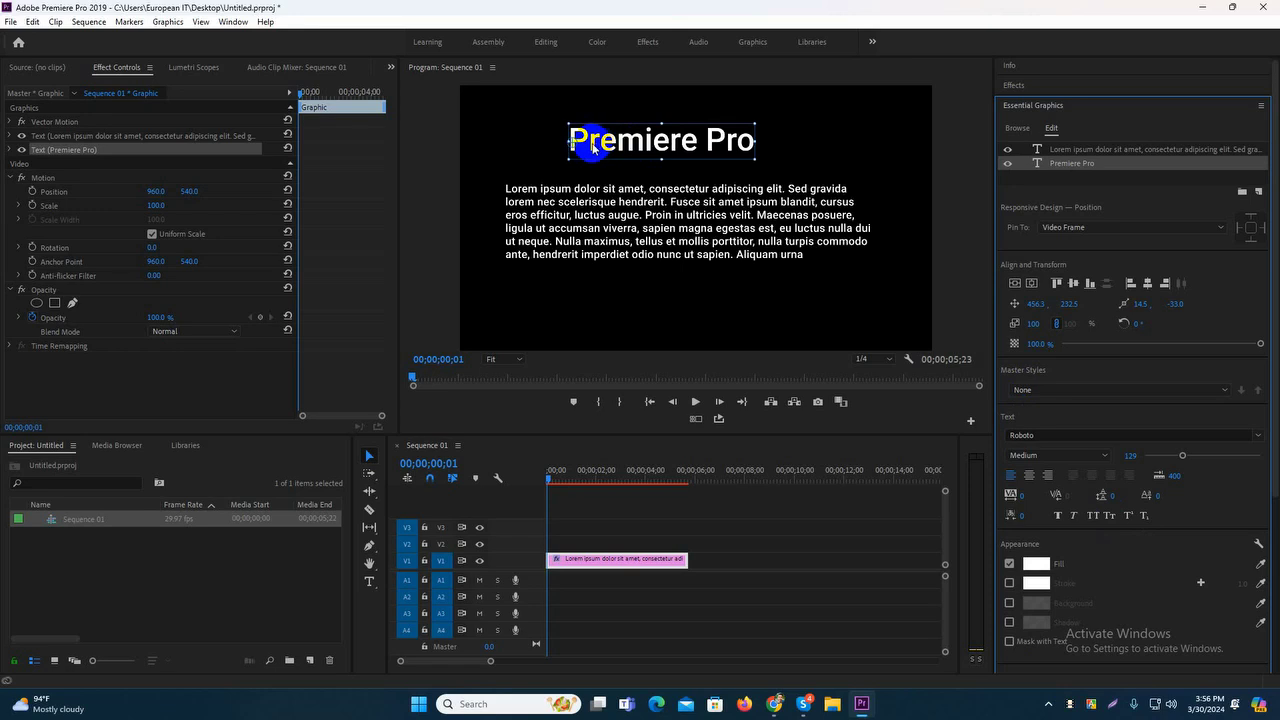
left_click(1111, 516)
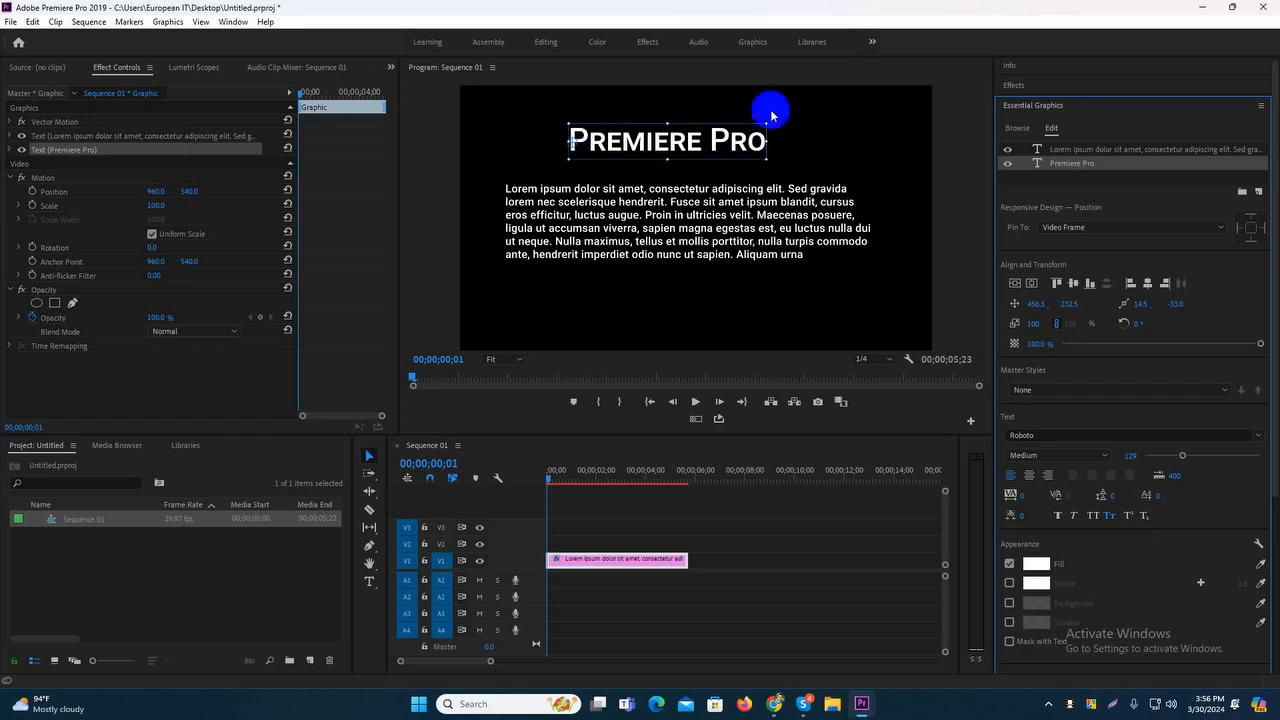
Turn off Small Caps on the title, move the paragraph lower, and place the title at about 166, 297
left_click(1108, 516)
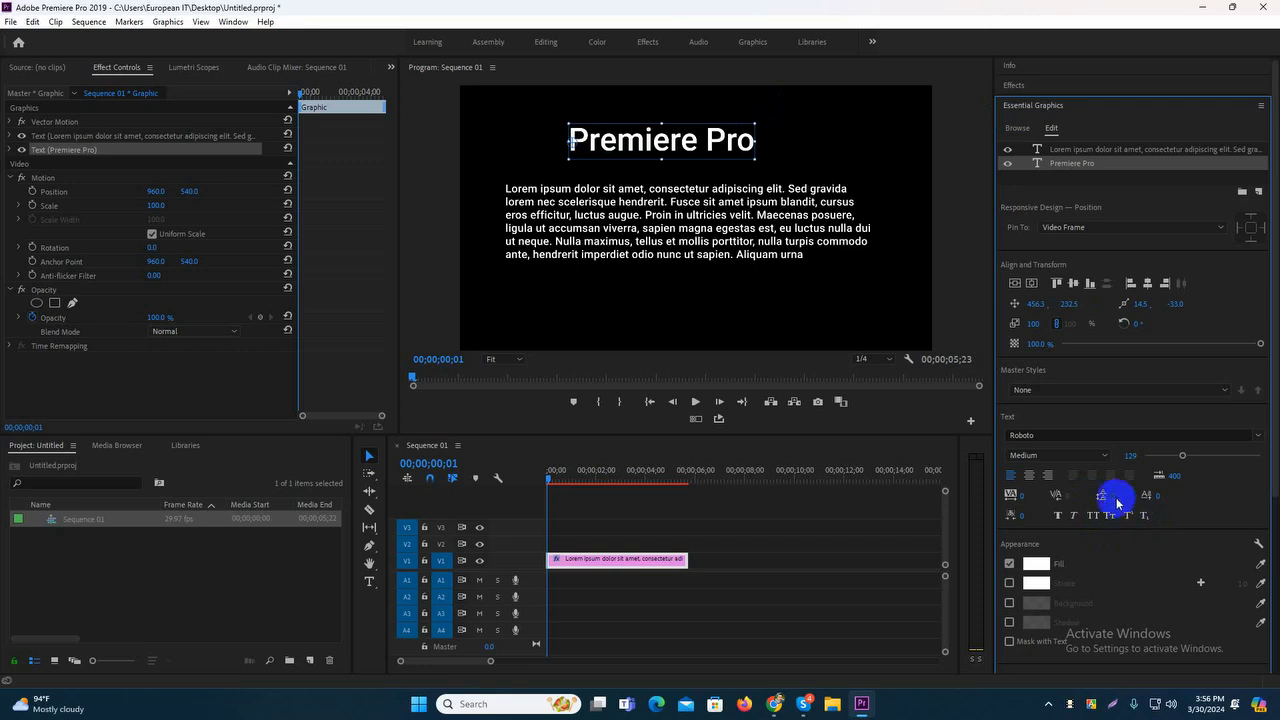
left_click_drag(708, 190, 712, 216)
left_click_drag(676, 145, 605, 159)
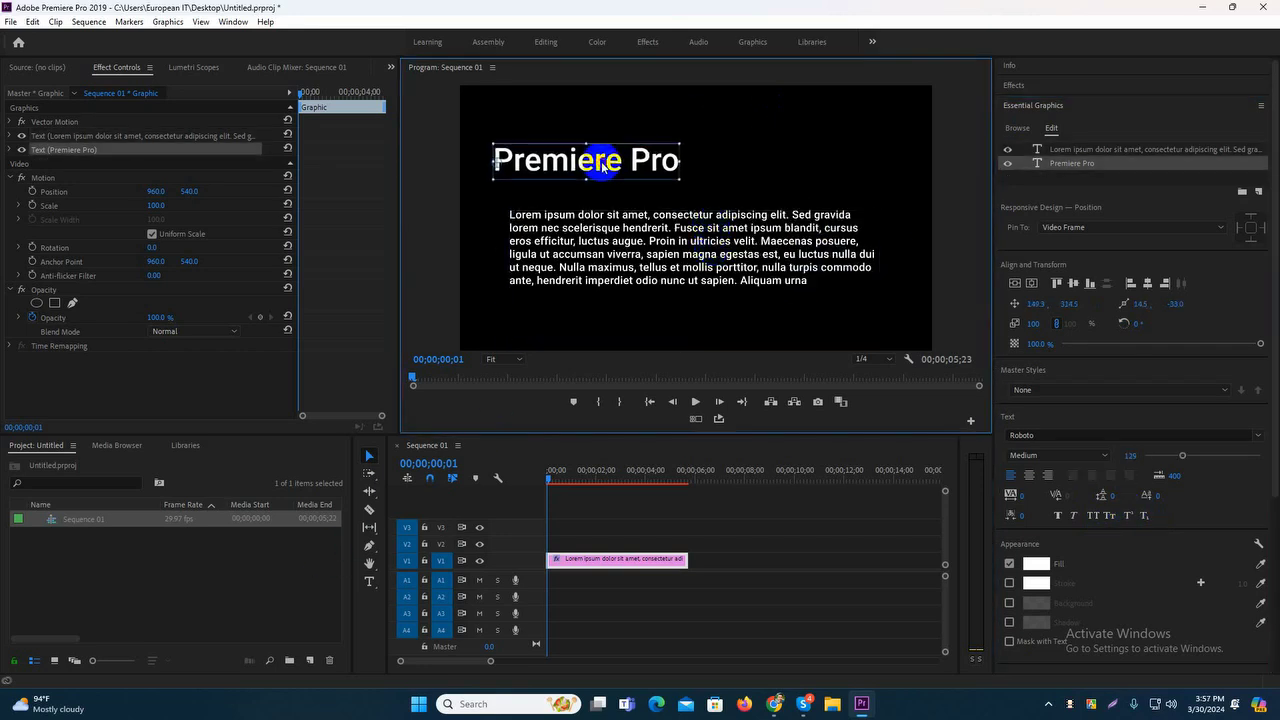
left_click(756, 124)
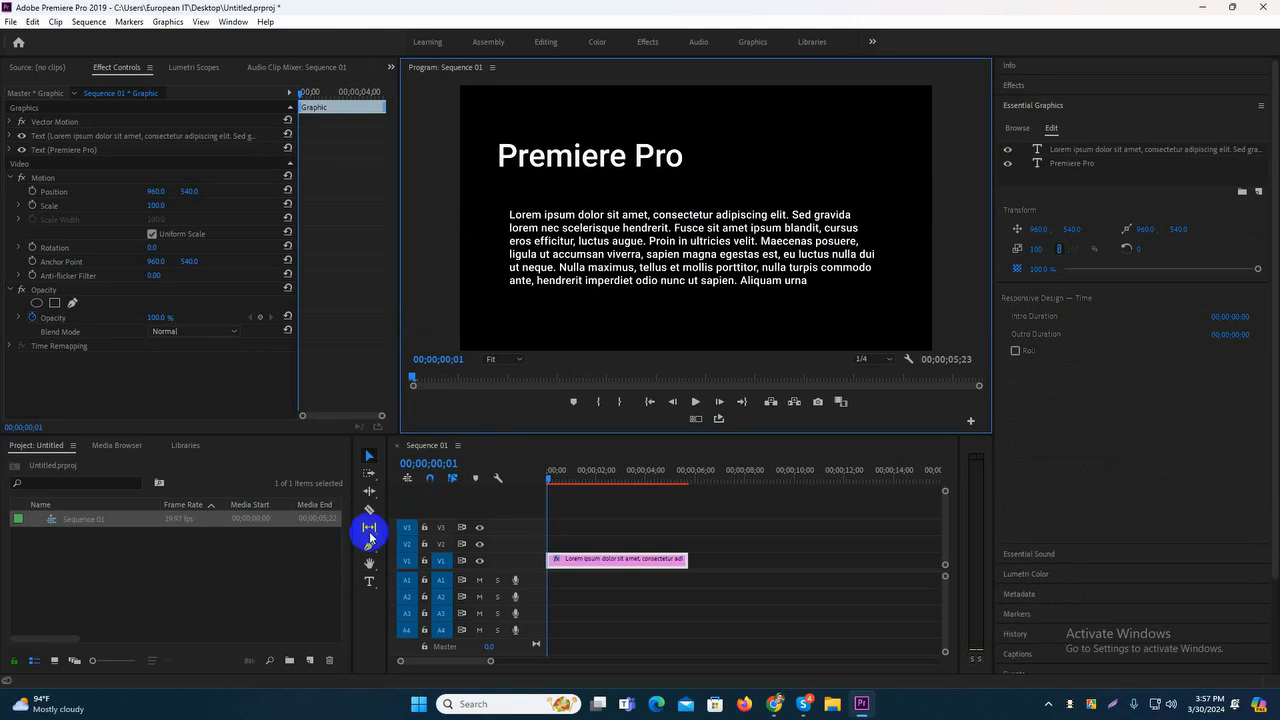
Add a separate "3rd" text beside the title and make its "rd" superscript
left_click(369, 581)
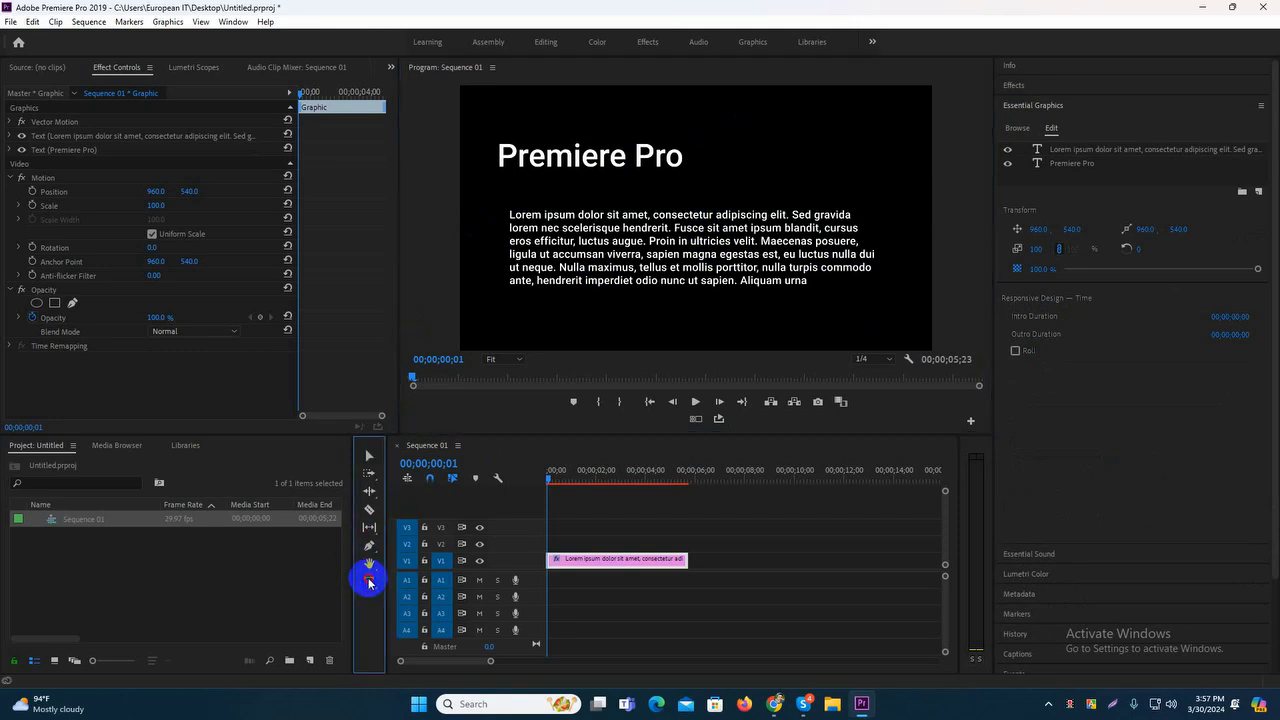
left_click(740, 135)
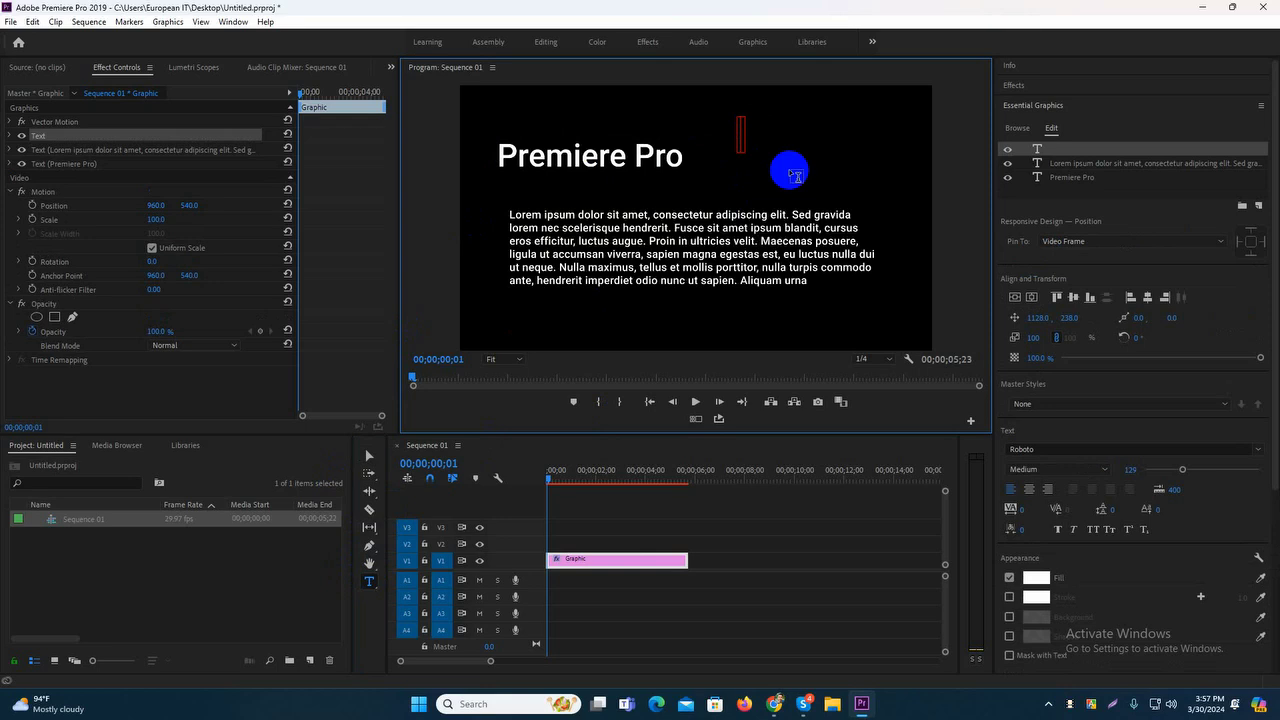
type("3rd")
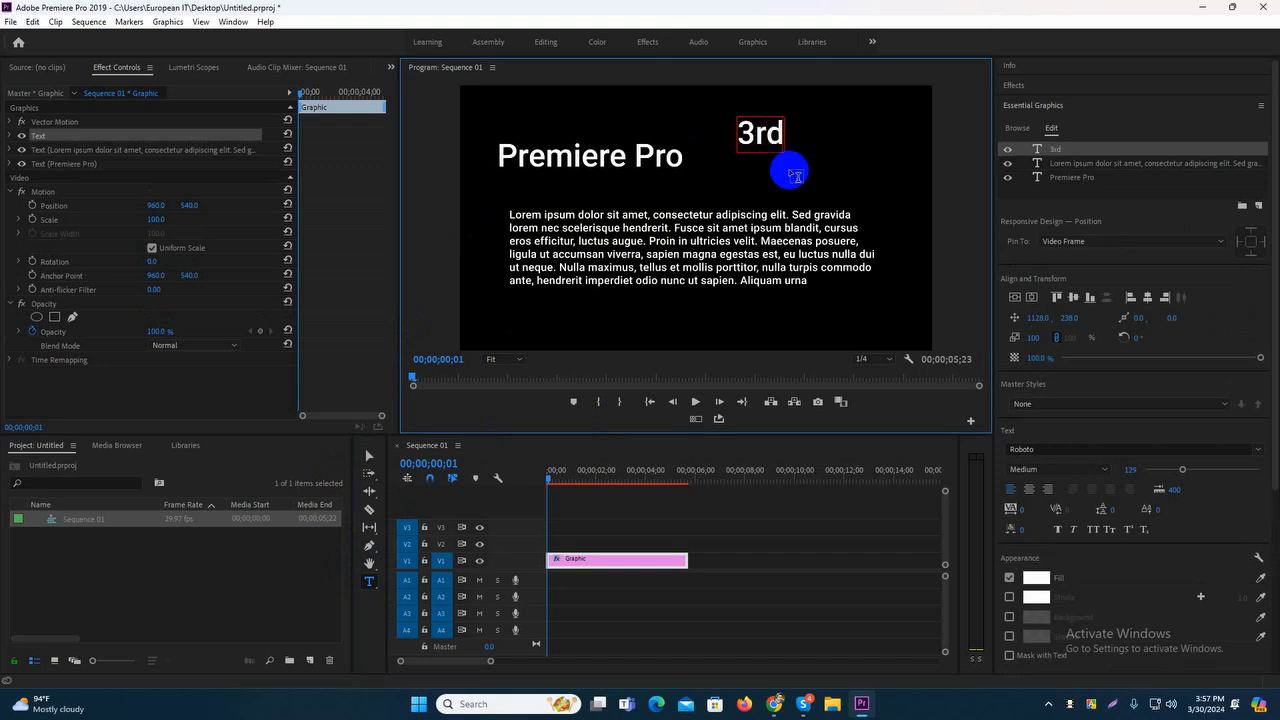
left_click_drag(753, 134, 797, 140)
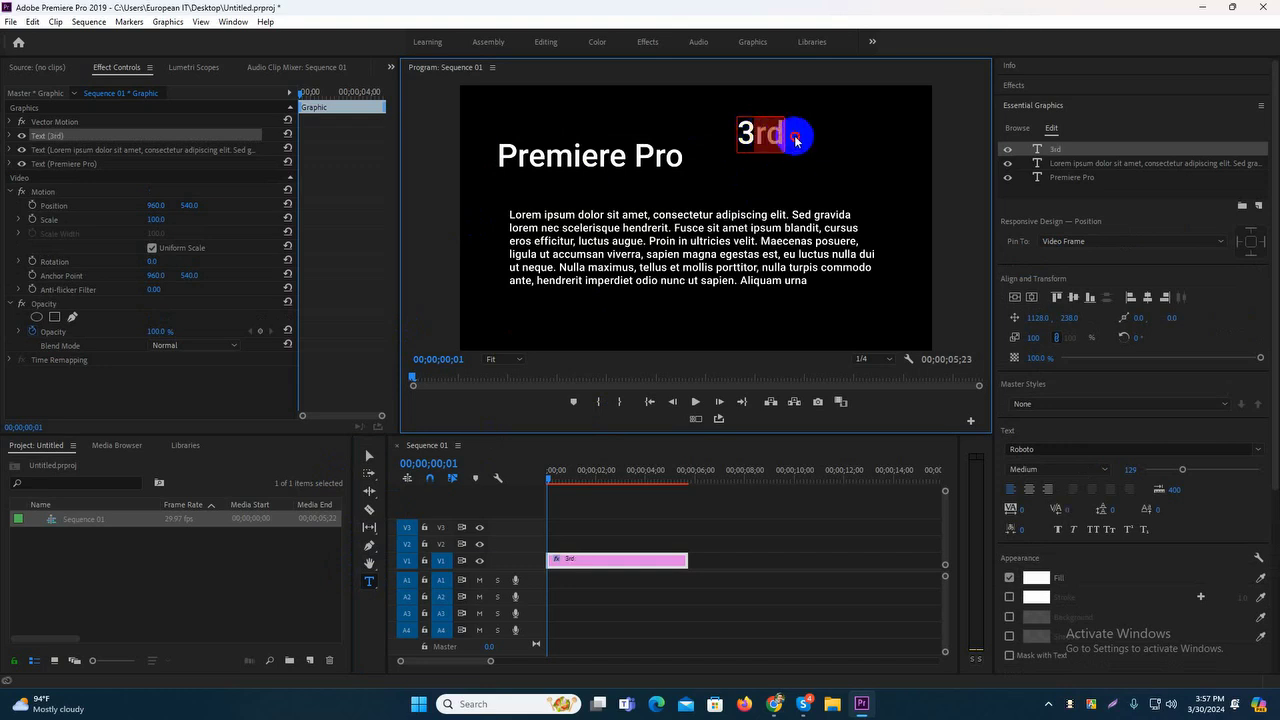
left_click(1128, 531)
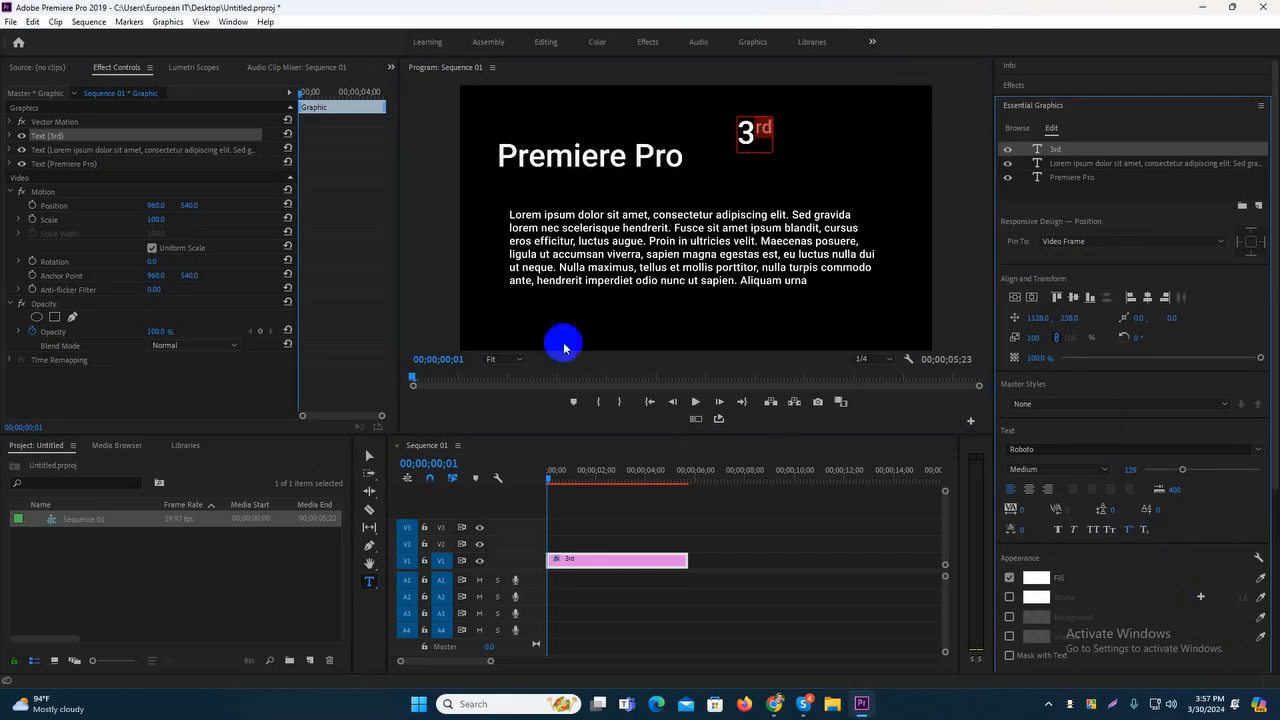
left_click(369, 455)
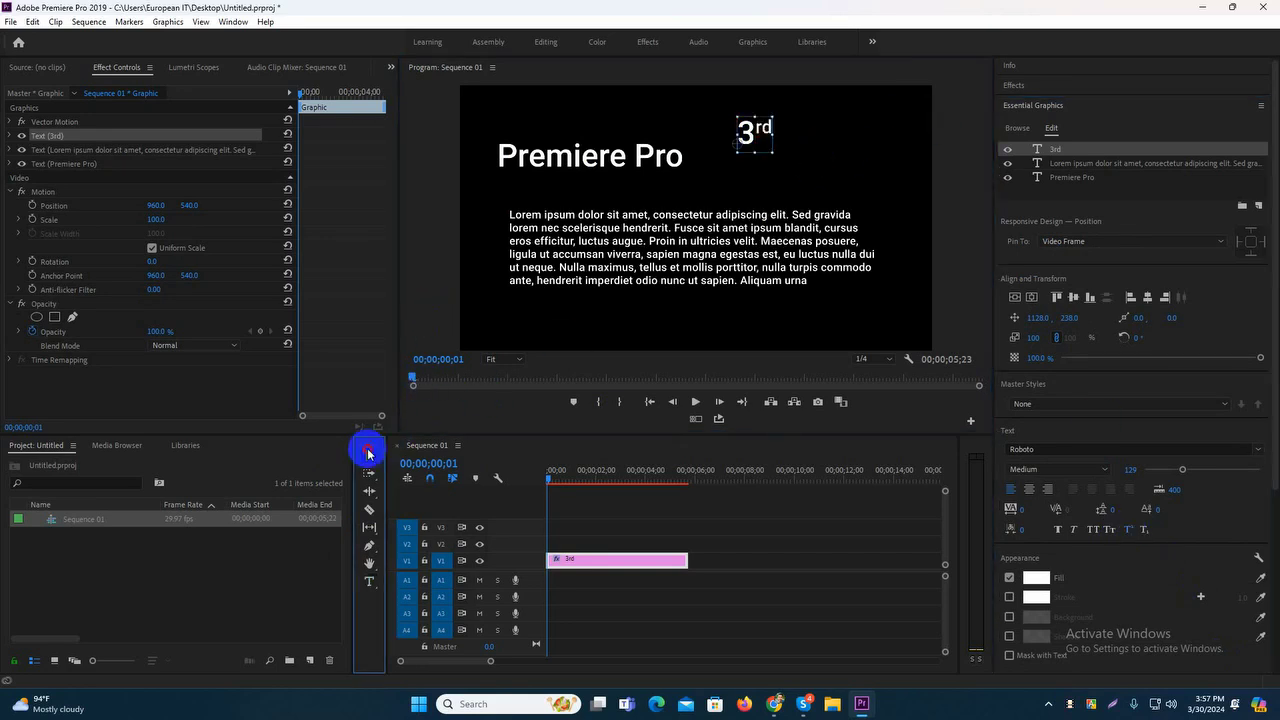
Try subscript on the "rd" of the "3rd" text, and delete that text layer
left_click(369, 581)
left_click_drag(755, 130, 784, 127)
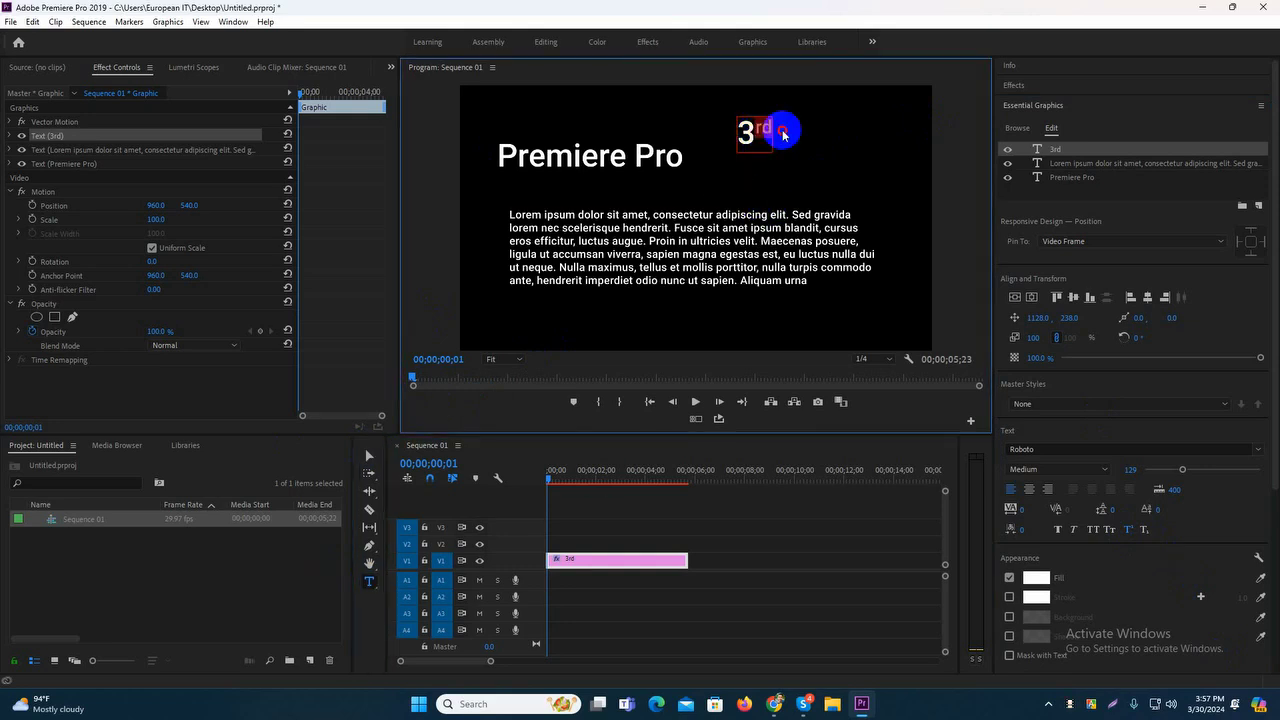
left_click(1144, 529)
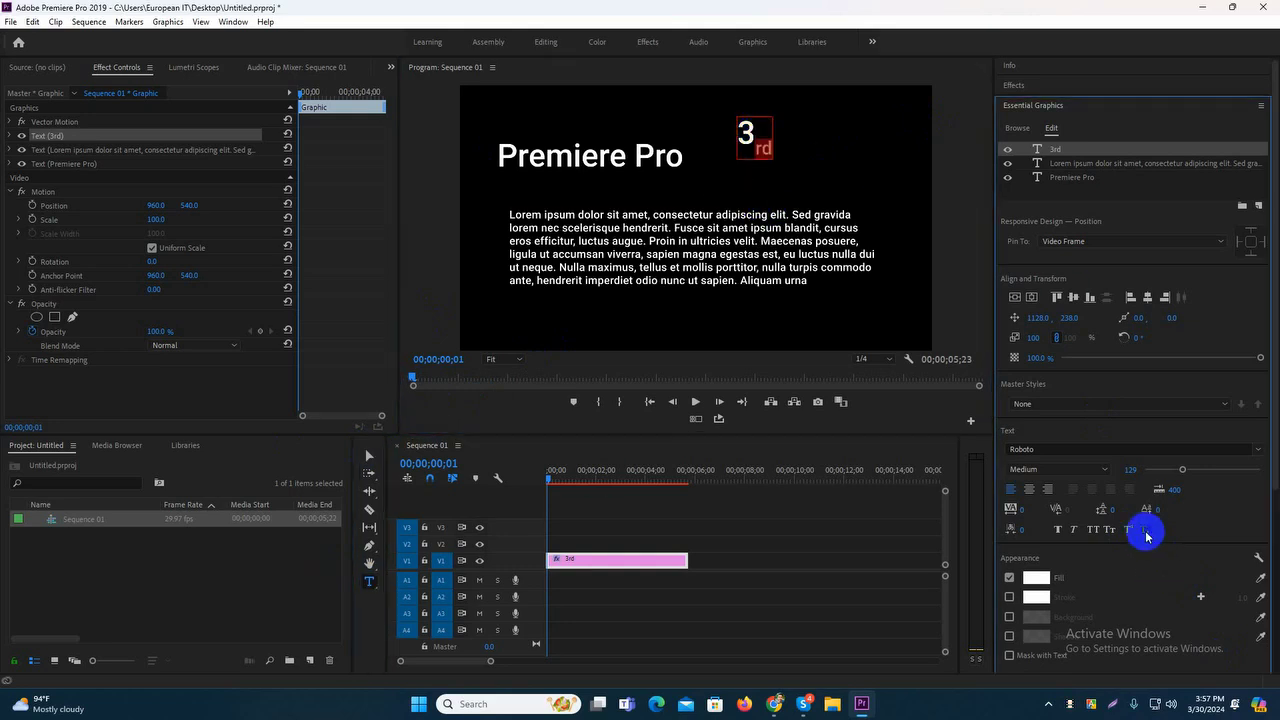
left_click(369, 456)
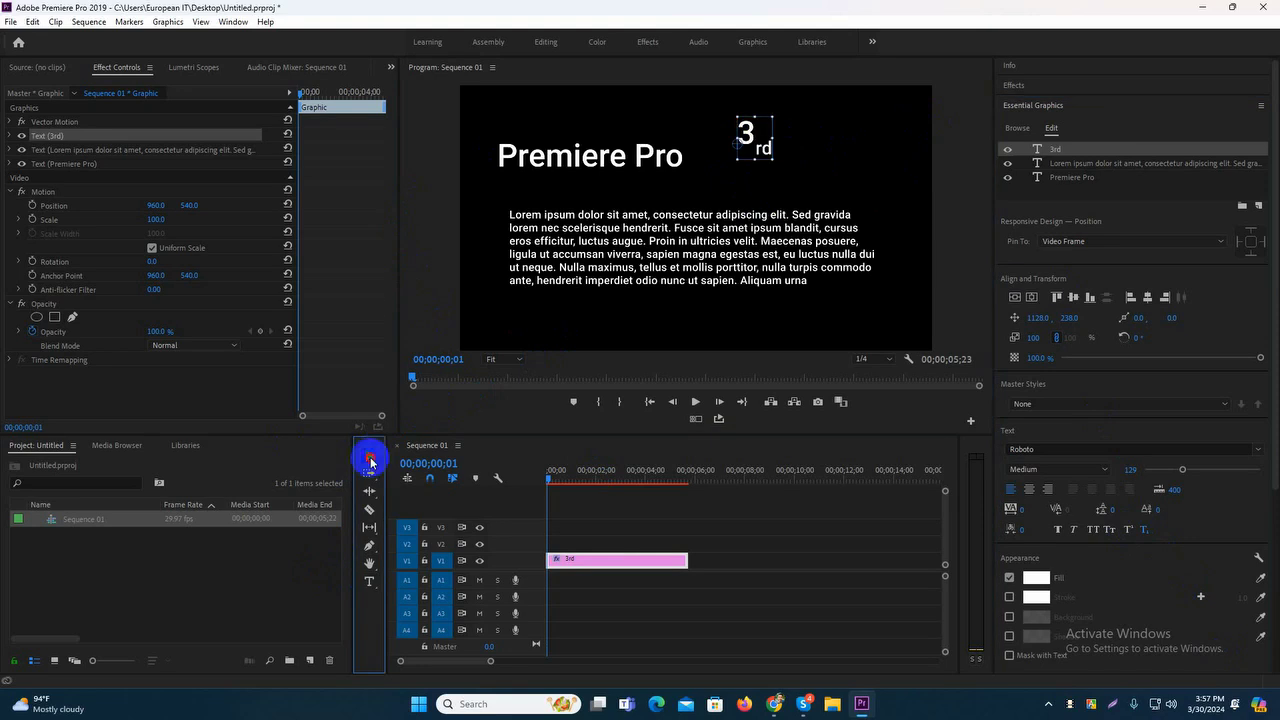
left_click_drag(760, 147, 774, 147)
key("Delete")
left_click(698, 238)
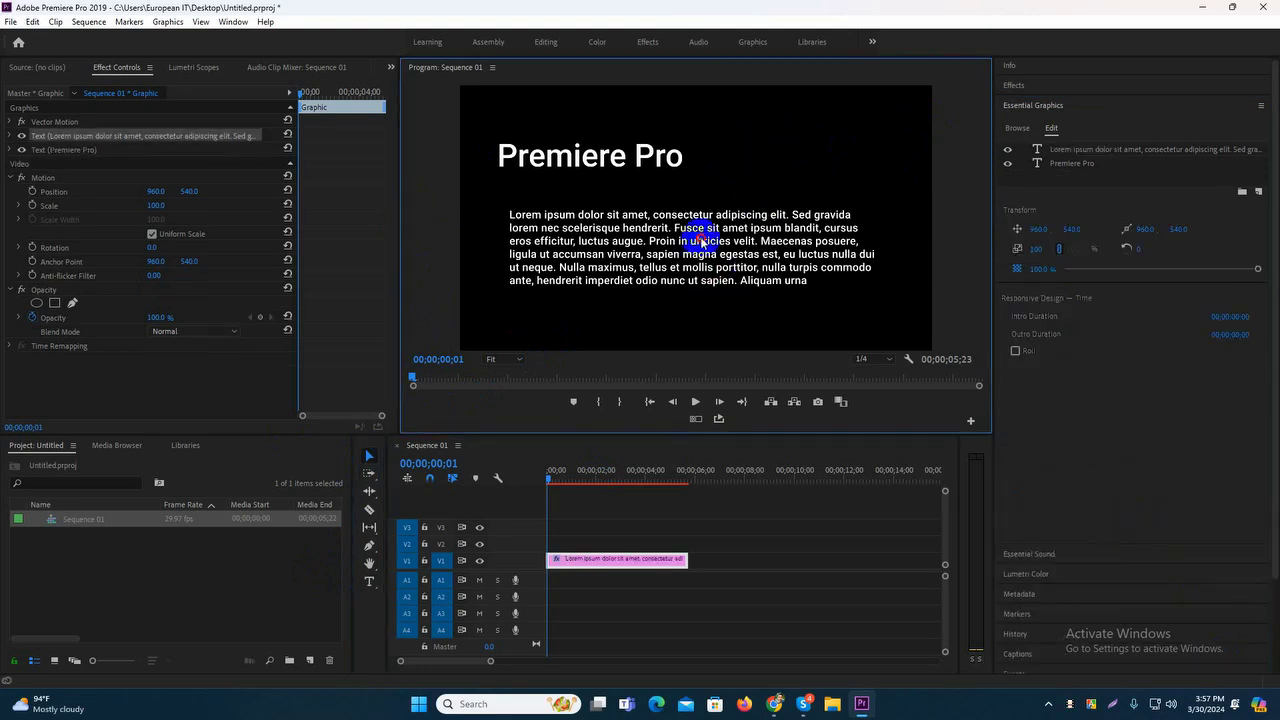
Change the fill colour of the Premiere Pro title to pure red, FF0000
left_click(653, 165)
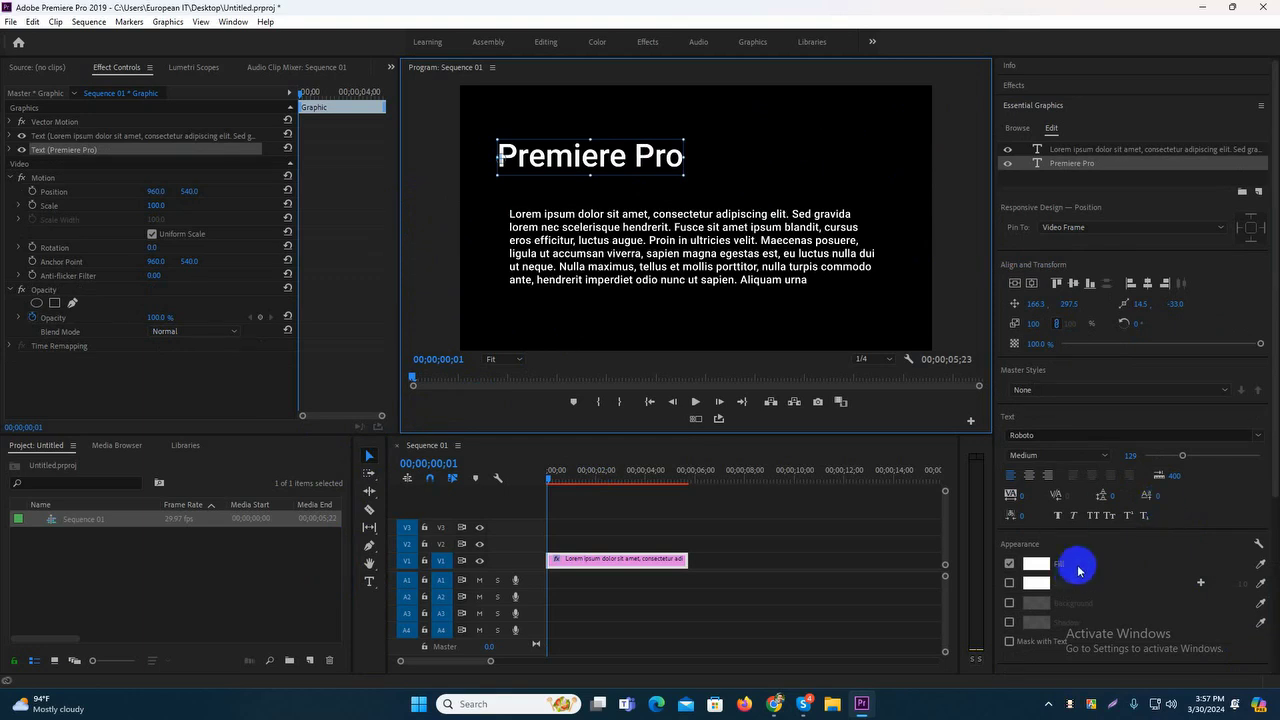
scroll(1189, 531, "down", 3)
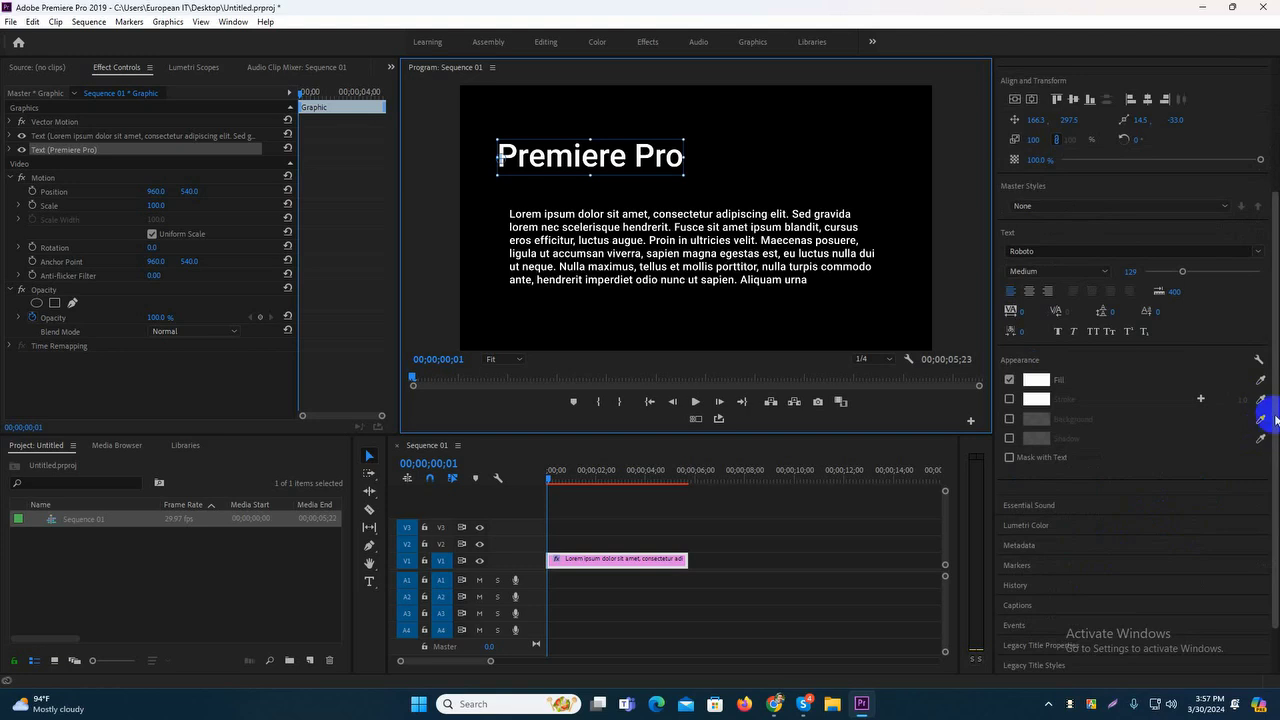
scroll(1272, 407, "down", 1)
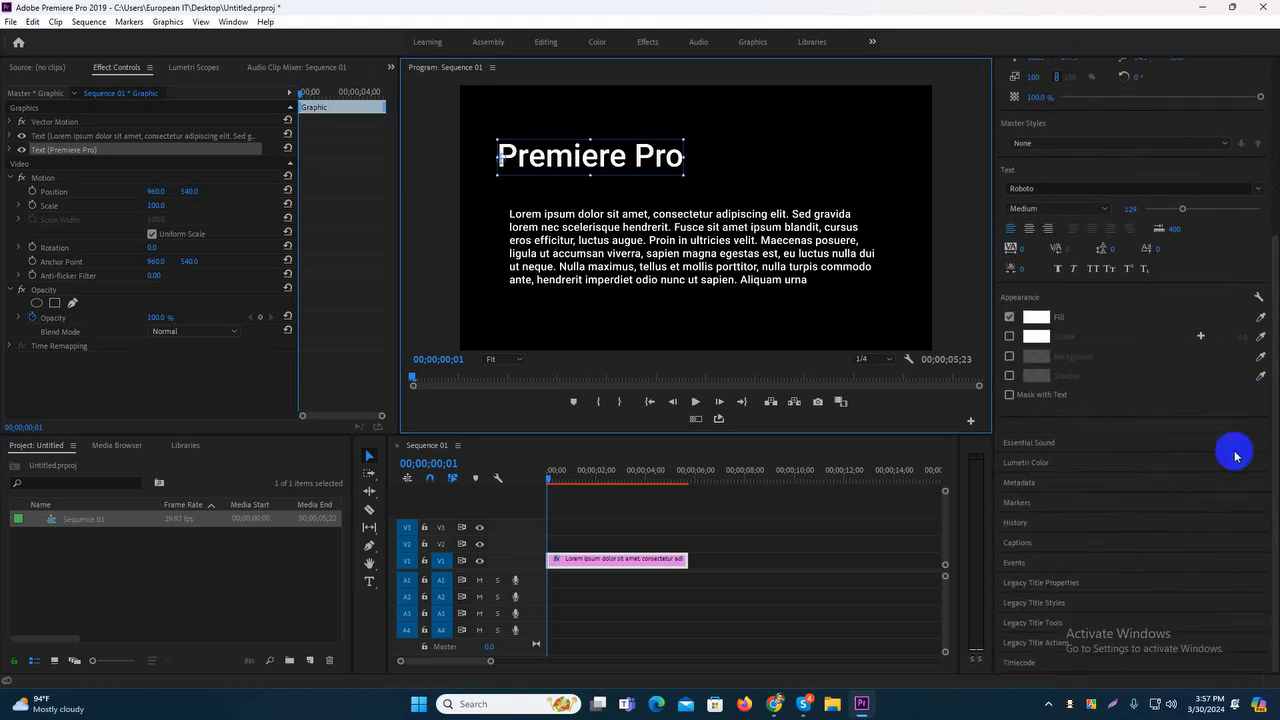
left_click_drag(1021, 343, 1033, 318)
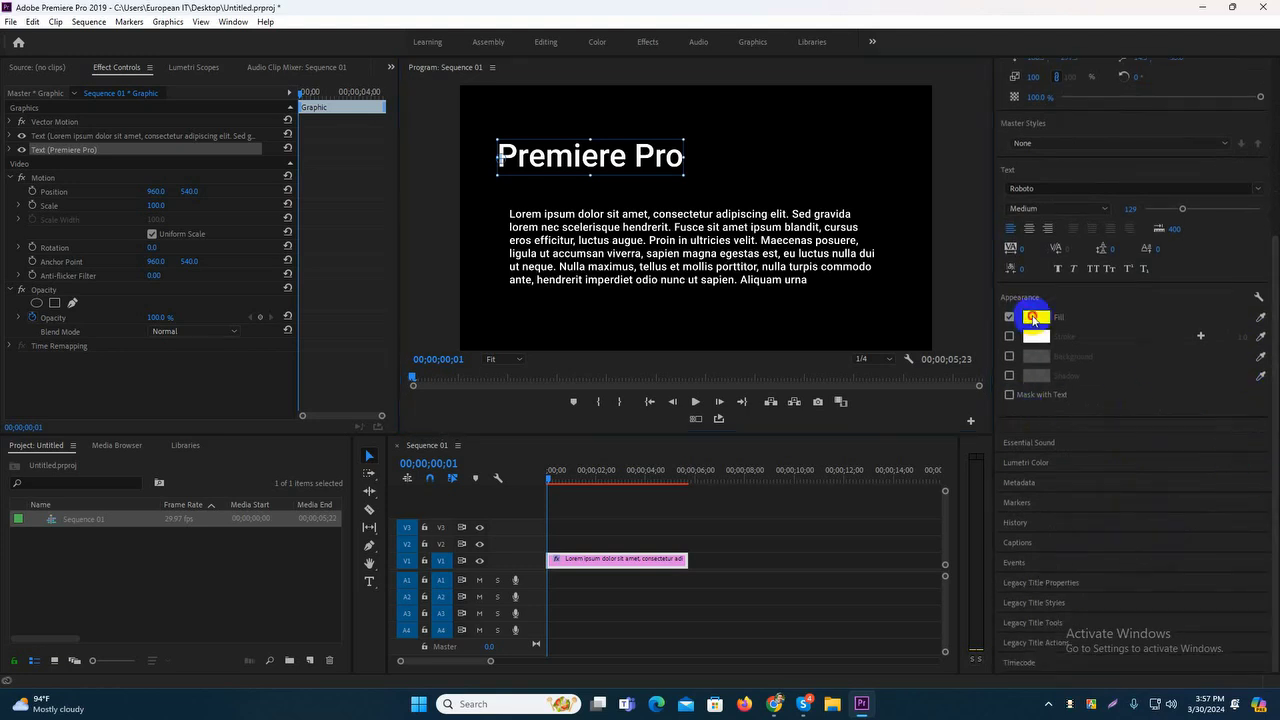
mouse_move(660, 382)
left_mouse_down()
mouse_move(629, 391)
mouse_move(653, 447)
mouse_move(729, 387)
mouse_move(658, 450)
mouse_move(660, 412)
mouse_move(662, 430)
left_mouse_up()
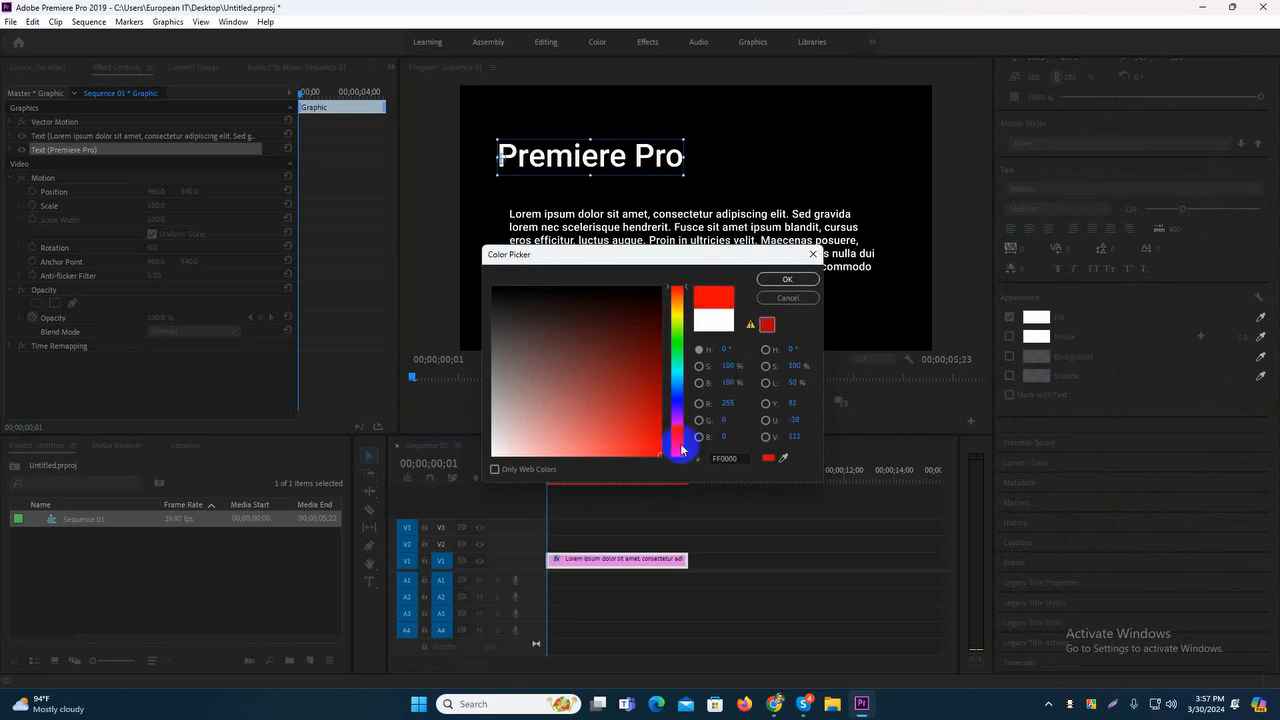
left_click(787, 279)
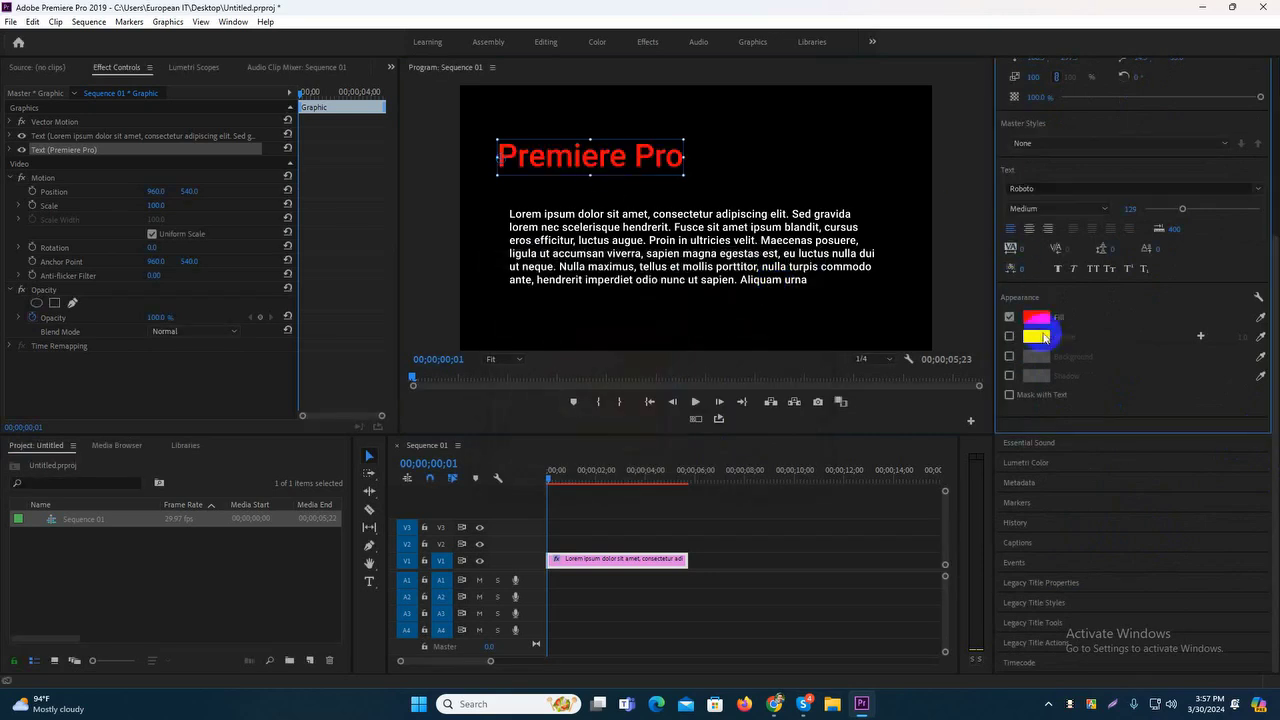
Try a white stroke on the title, cancel its colour selection, and turn the stroke off again
left_click(1008, 337)
left_click(1040, 337)
left_click_drag(707, 267, 300, 125)
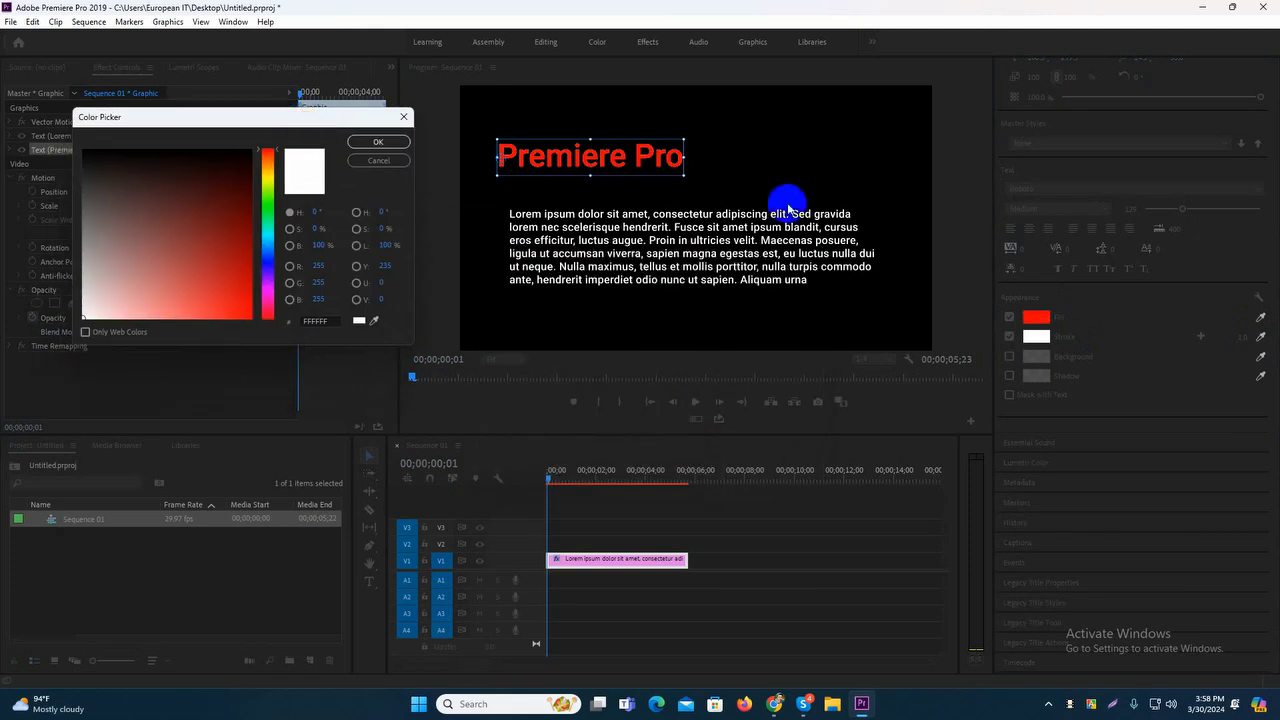
left_click(393, 162)
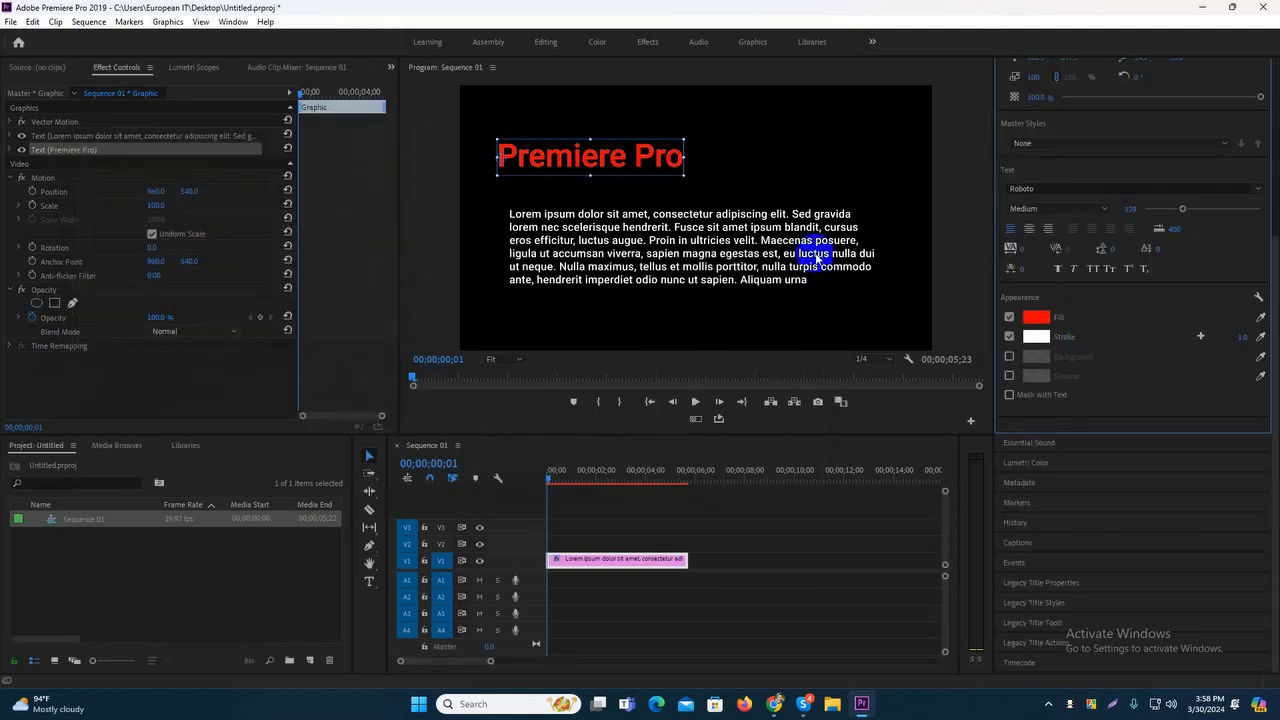
left_click(1009, 337)
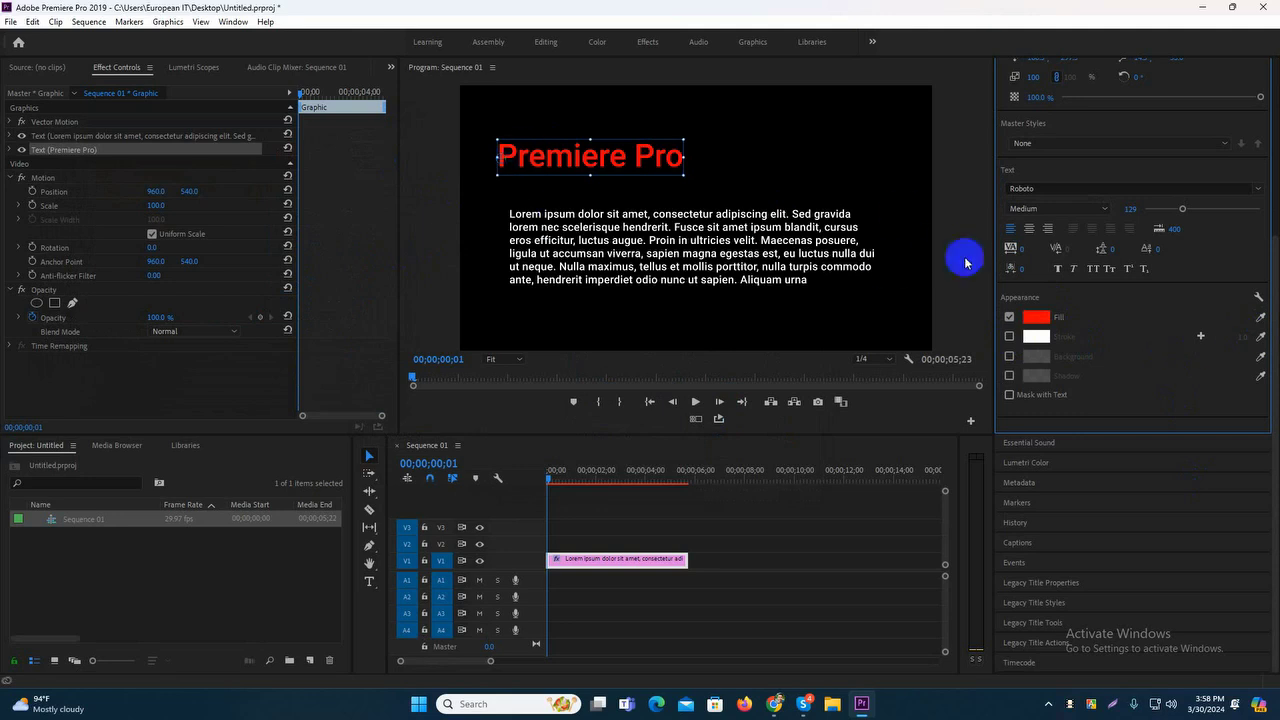
Save the project, step back to the first frame, and move the title slightly to the right and up
key("ctrl+s")
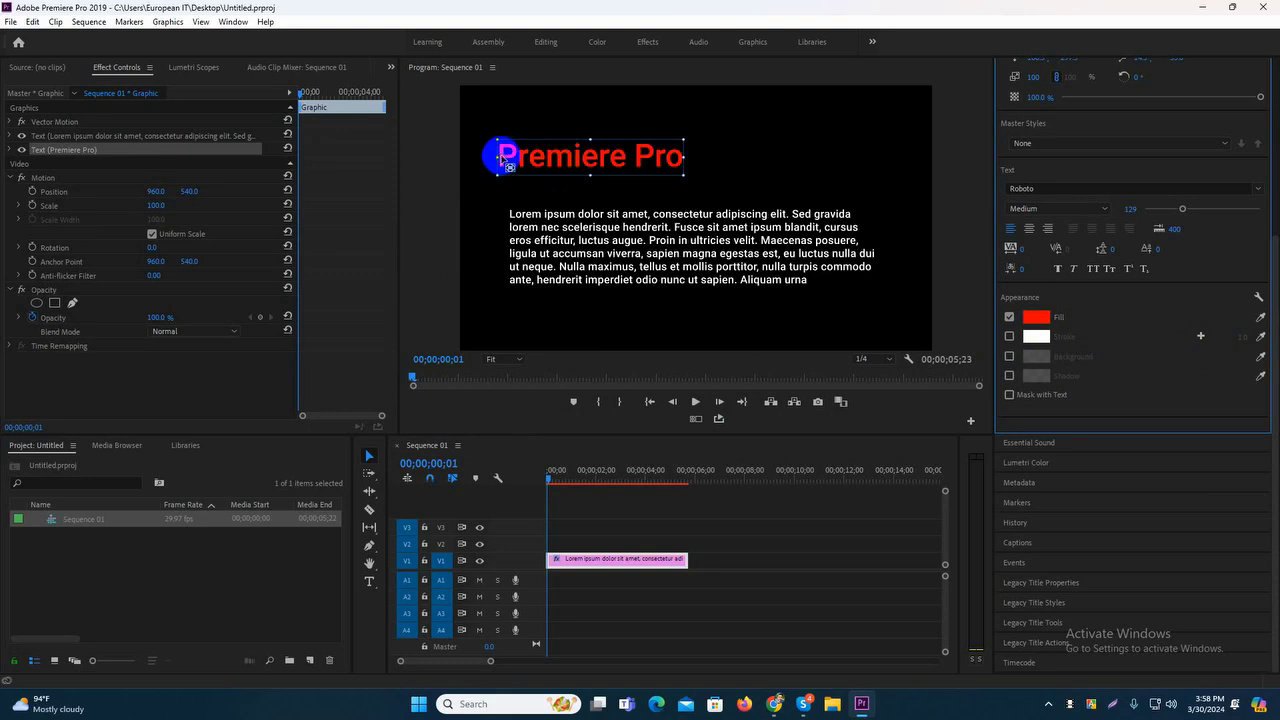
key("Left")
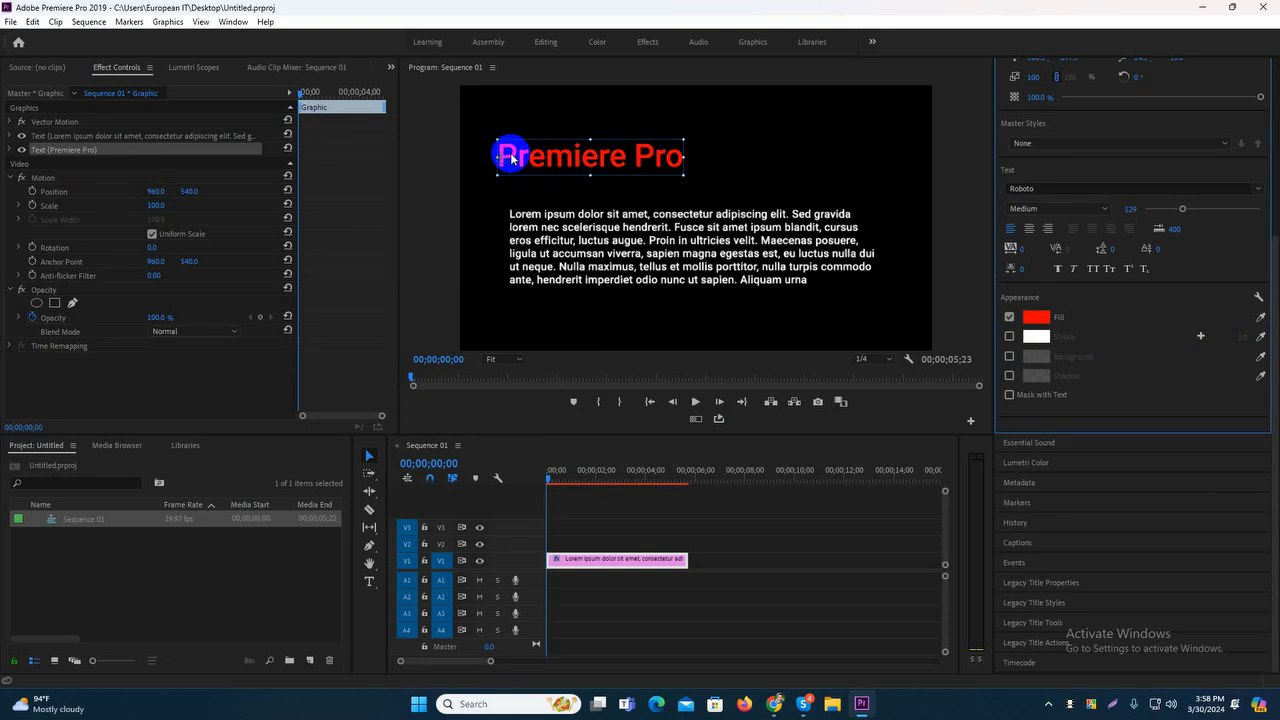
left_click_drag(511, 157, 545, 151)
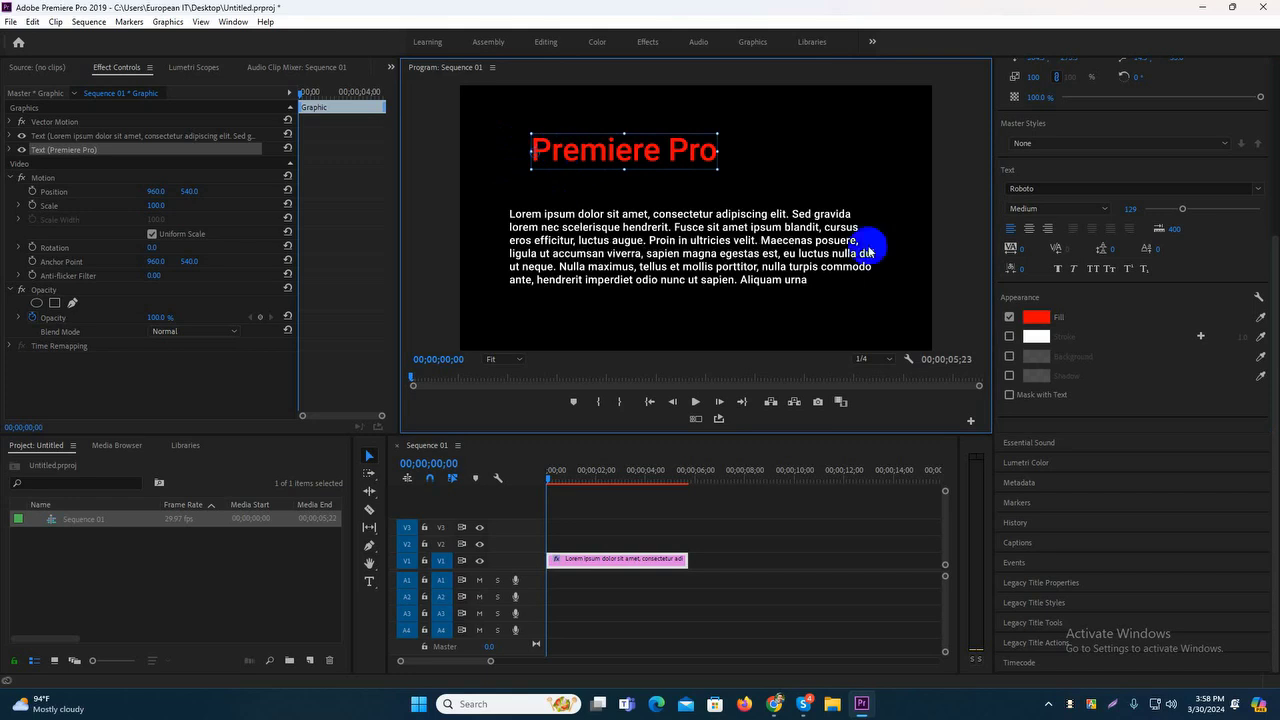
Enable the white stroke on the title and set its width to 7
left_click(1009, 336)
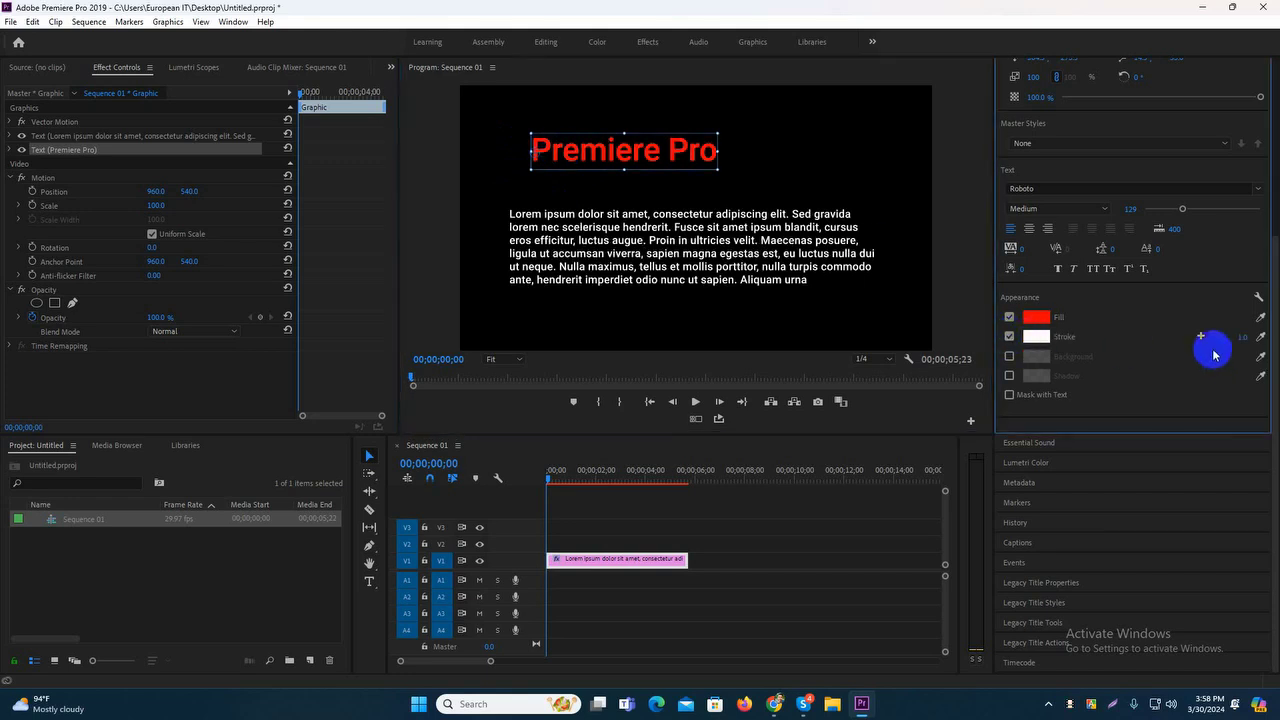
mouse_move(1242, 337)
left_mouse_down()
mouse_move(1257, 337)
mouse_move(1246, 337)
left_mouse_up()
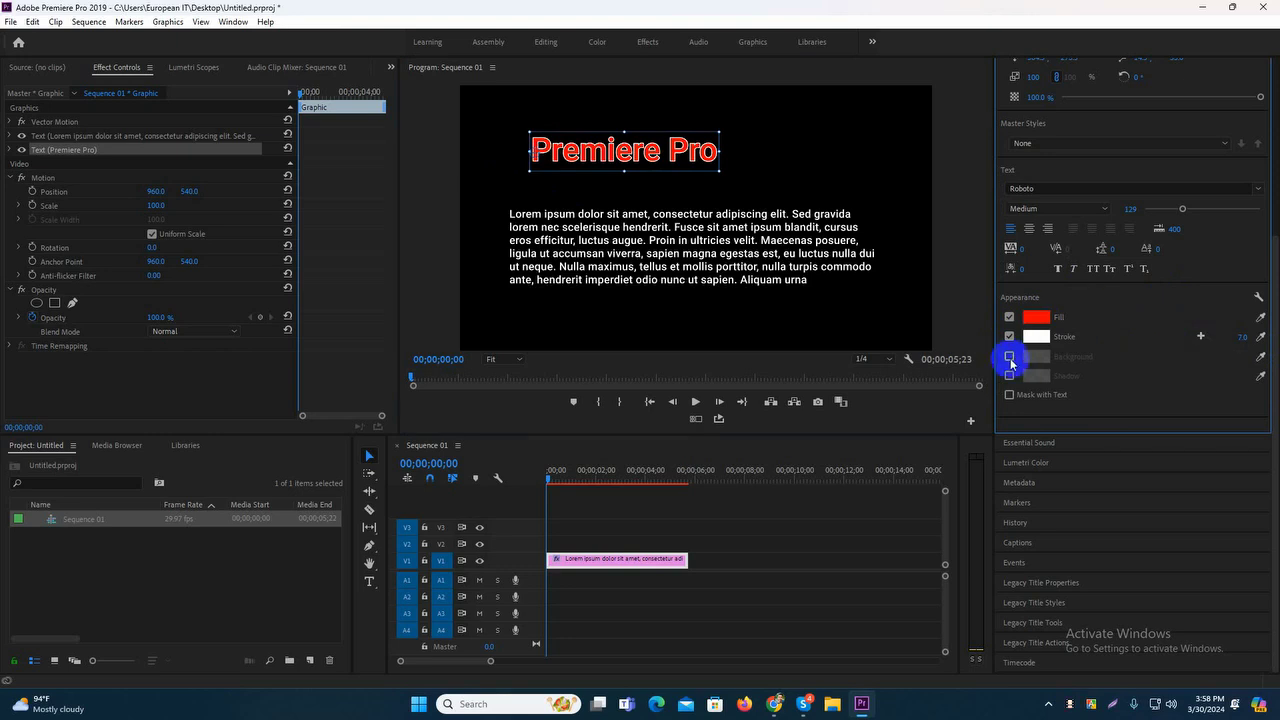
Move the paragraph slightly lower and centre the title roughly above it
left_click(657, 251)
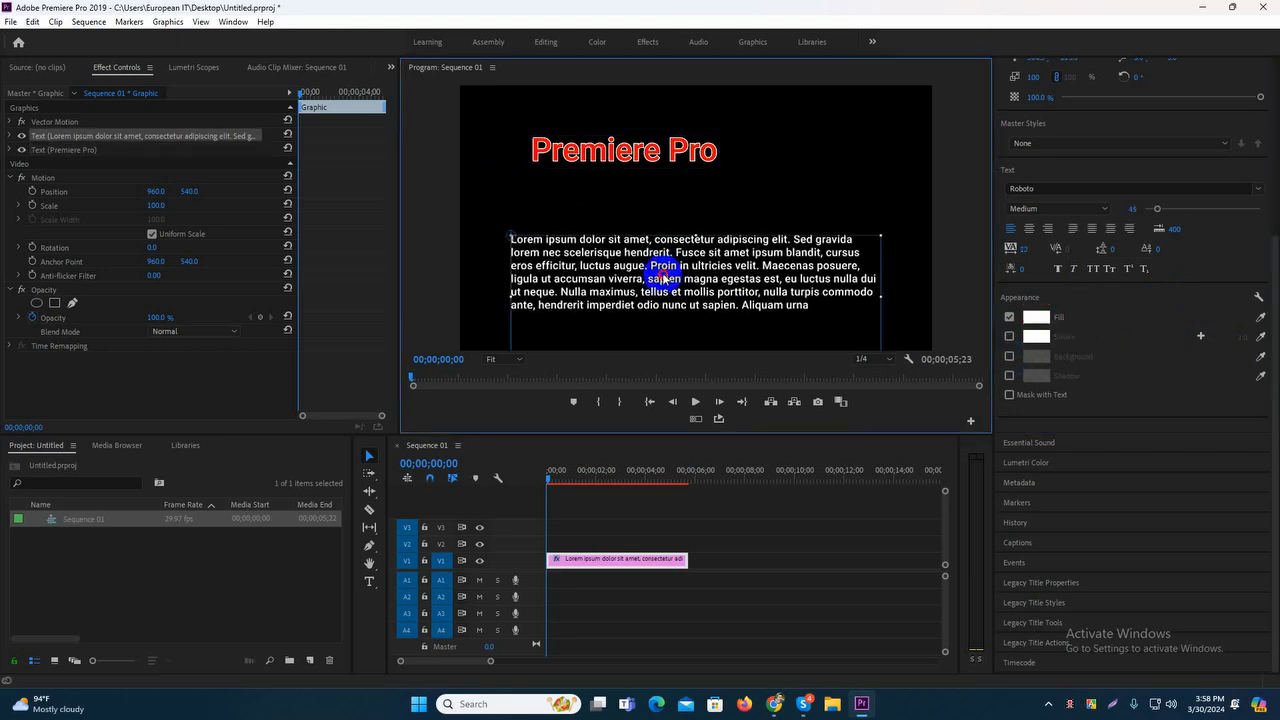
left_click(651, 150)
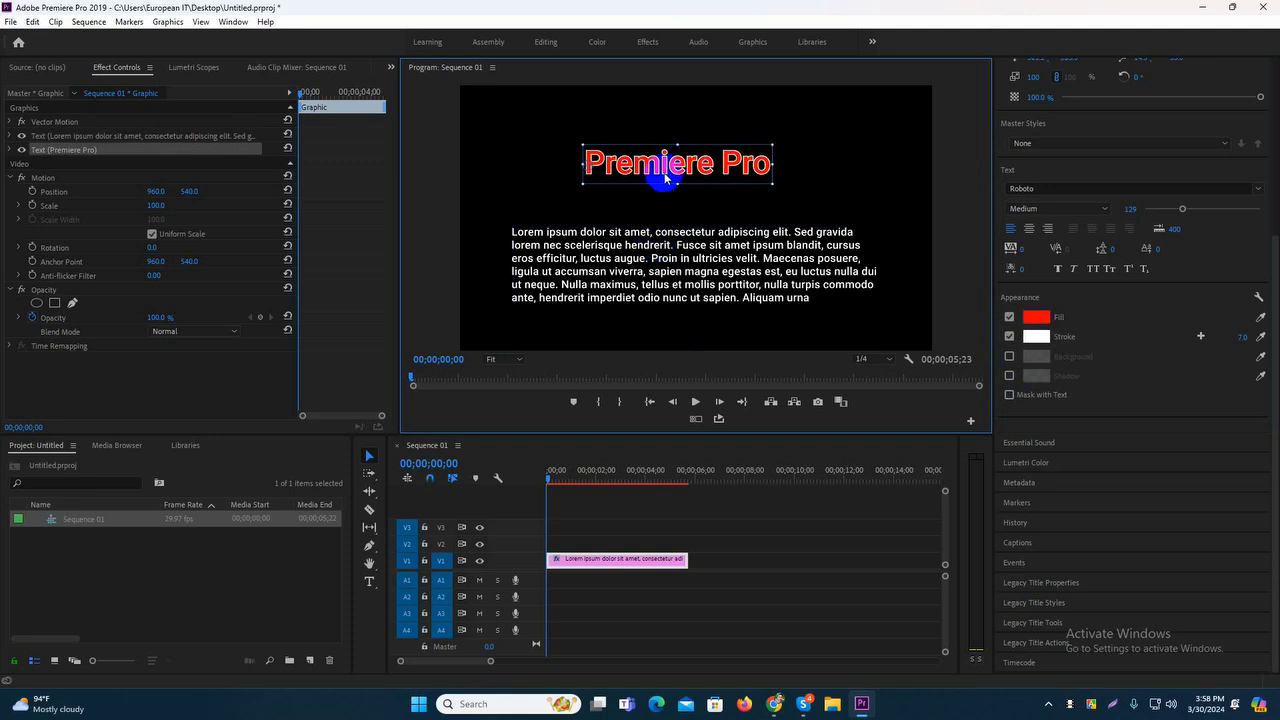
left_click_drag(665, 178, 712, 166)
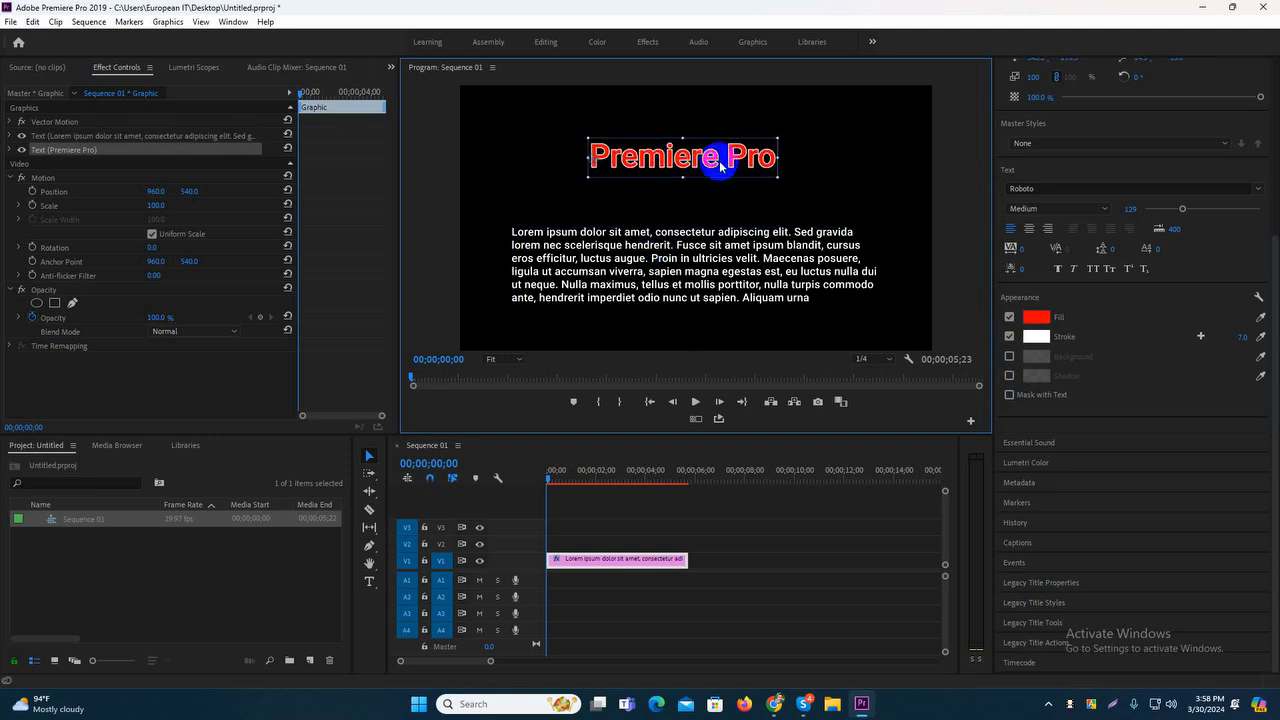
Enable a background behind the title, colour it light grey B1B1B1, and raise its opacity to 95%
left_click(1009, 358)
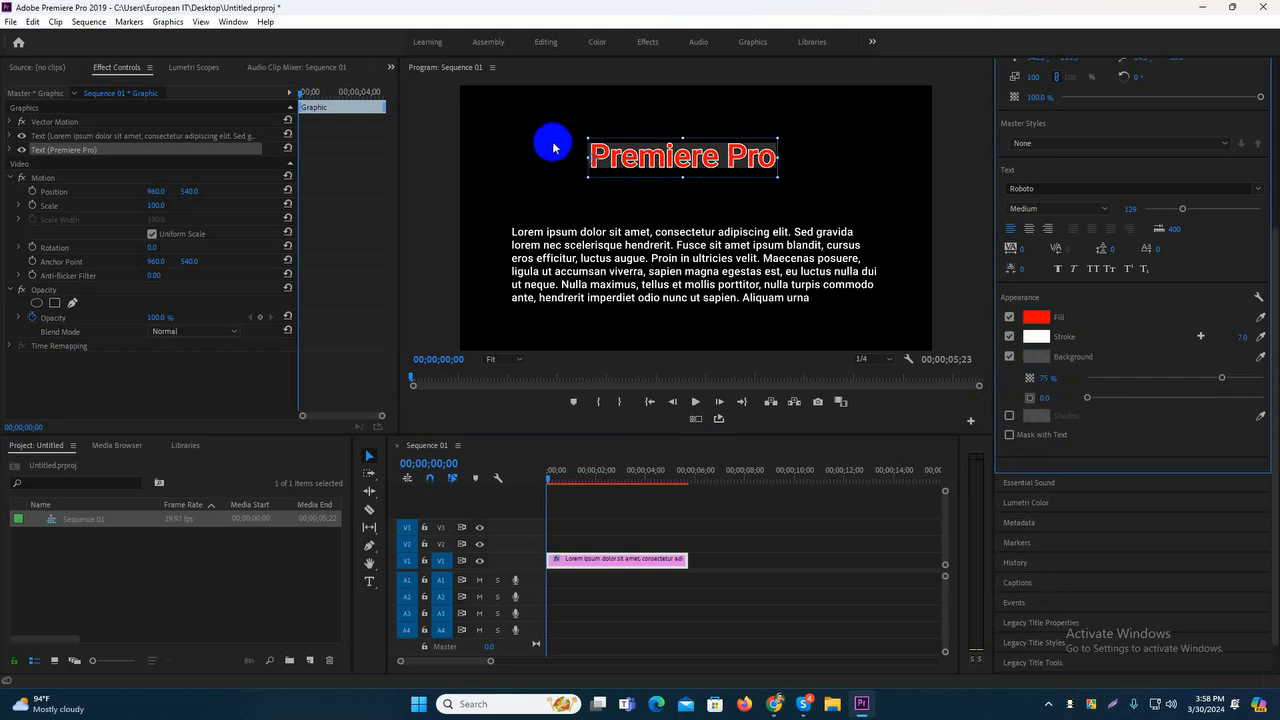
left_click(1040, 357)
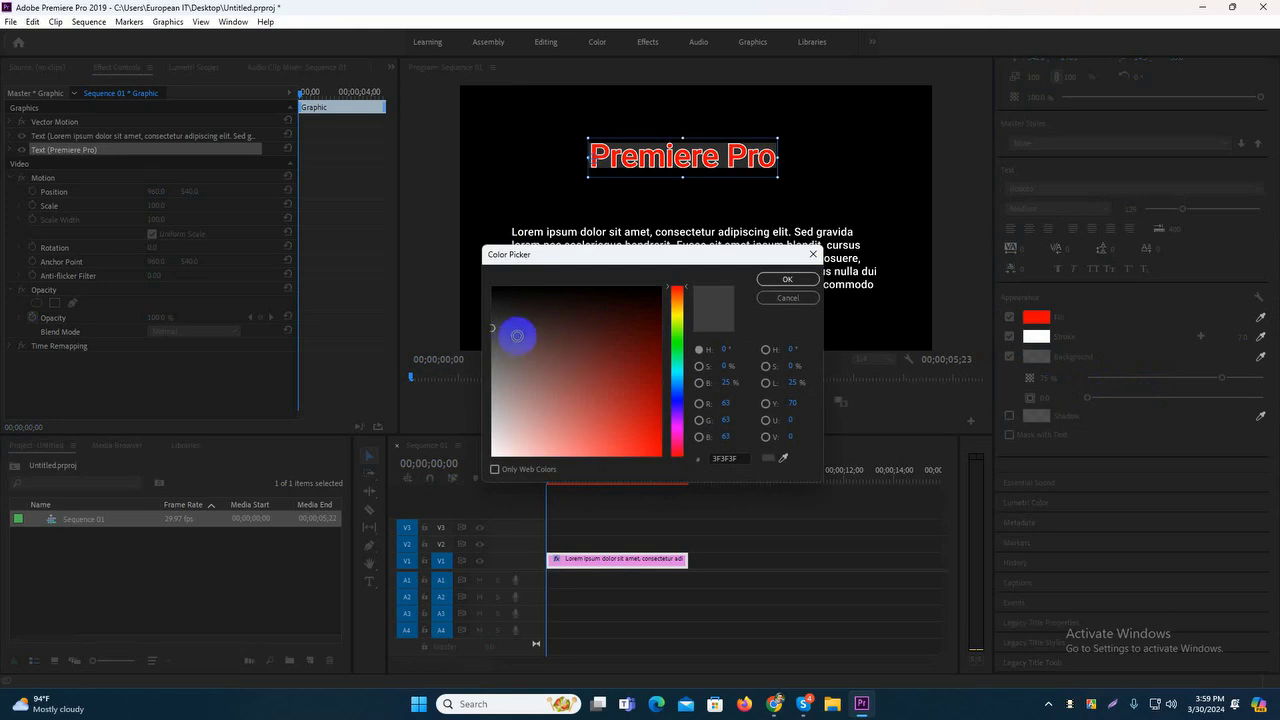
left_click_drag(491, 325, 481, 401)
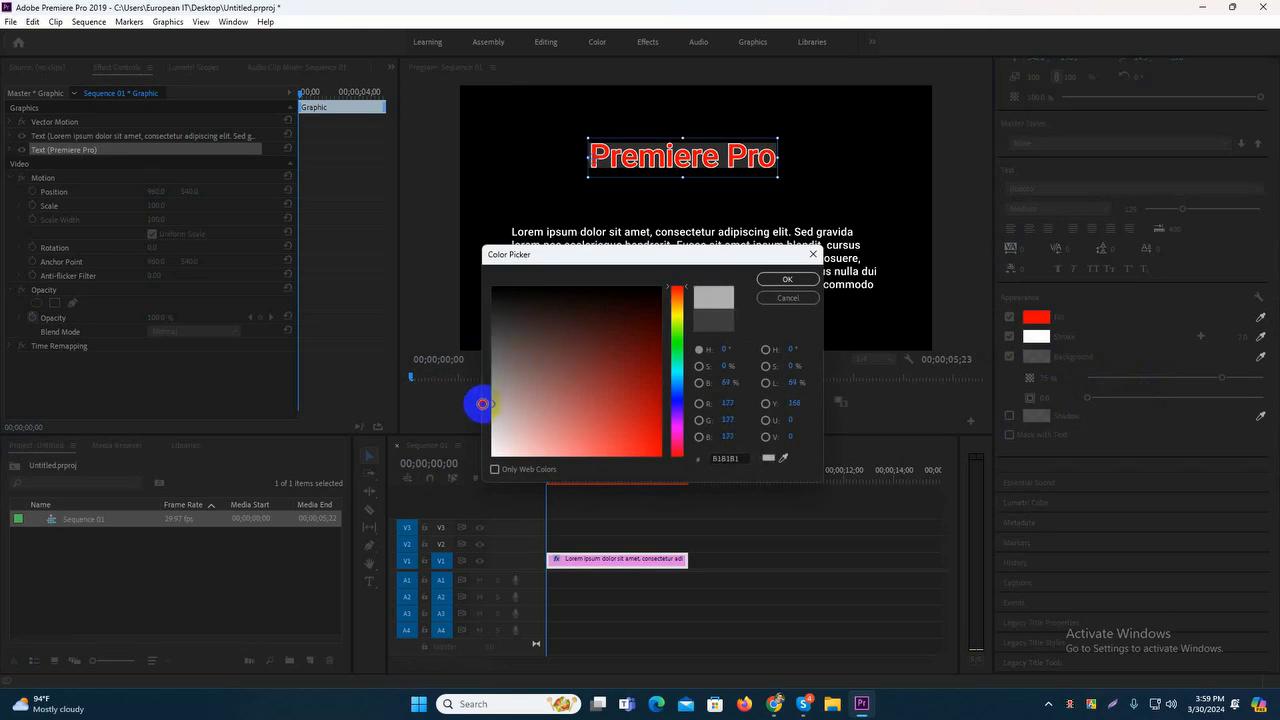
left_click(779, 285)
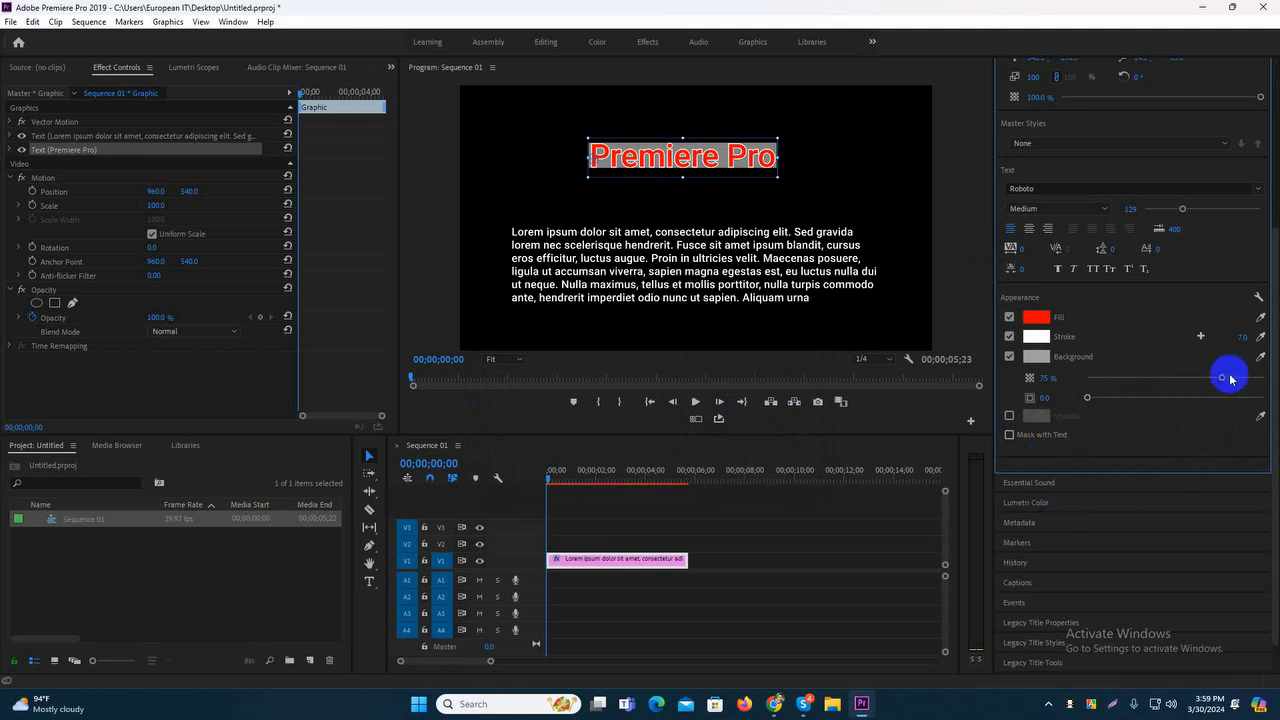
left_click_drag(1222, 378, 1254, 379)
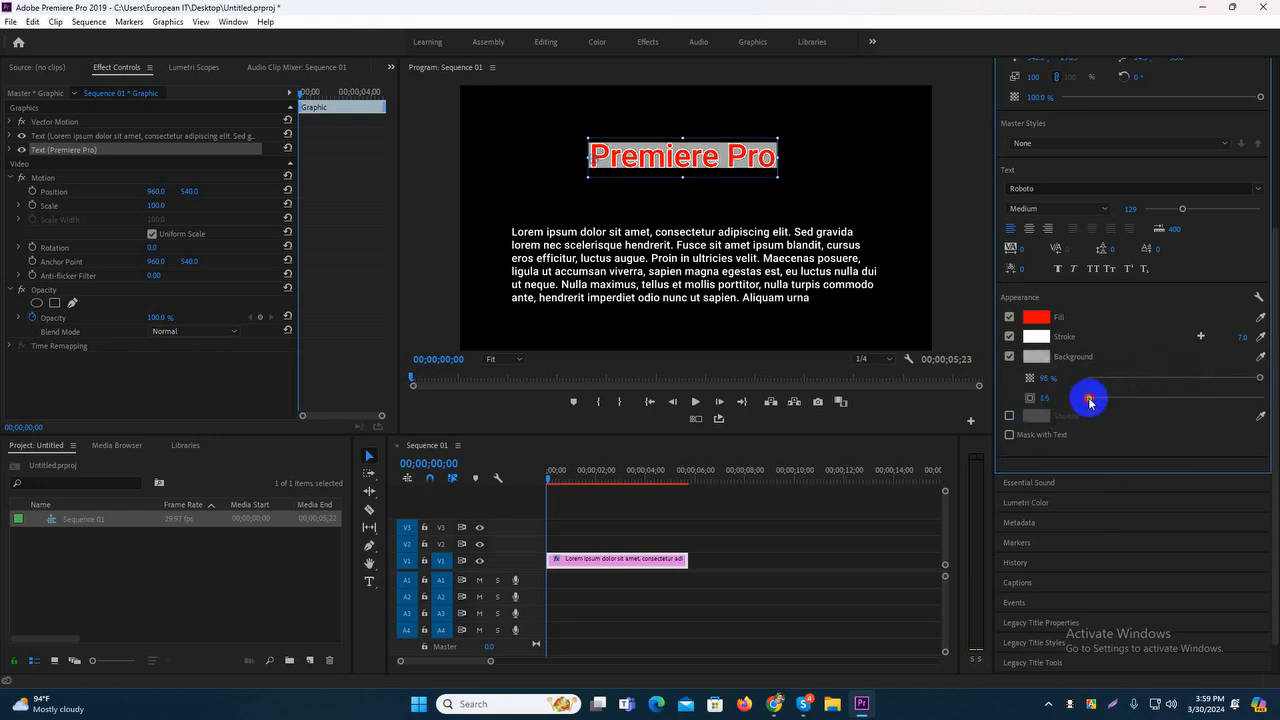
Try several background sizes behind the title, up to 100, and turn the background off
left_click_drag(1089, 400, 1116, 397)
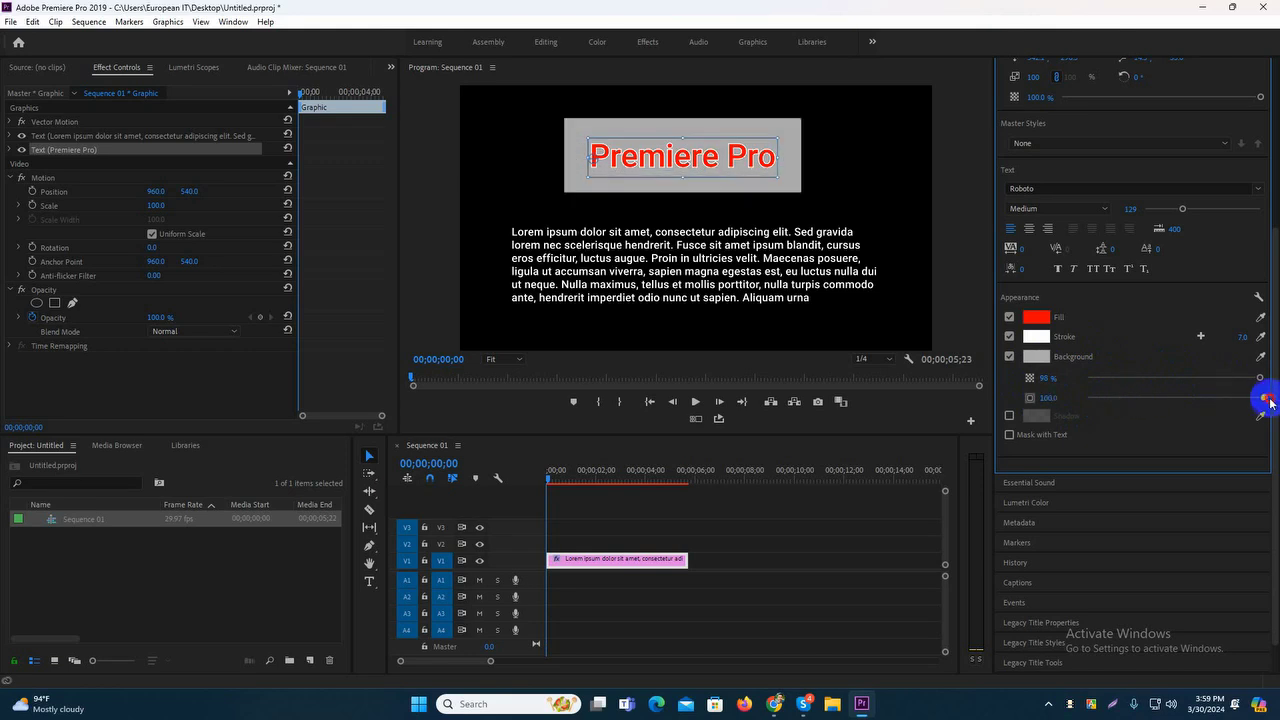
left_click_drag(1270, 400, 1091, 400)
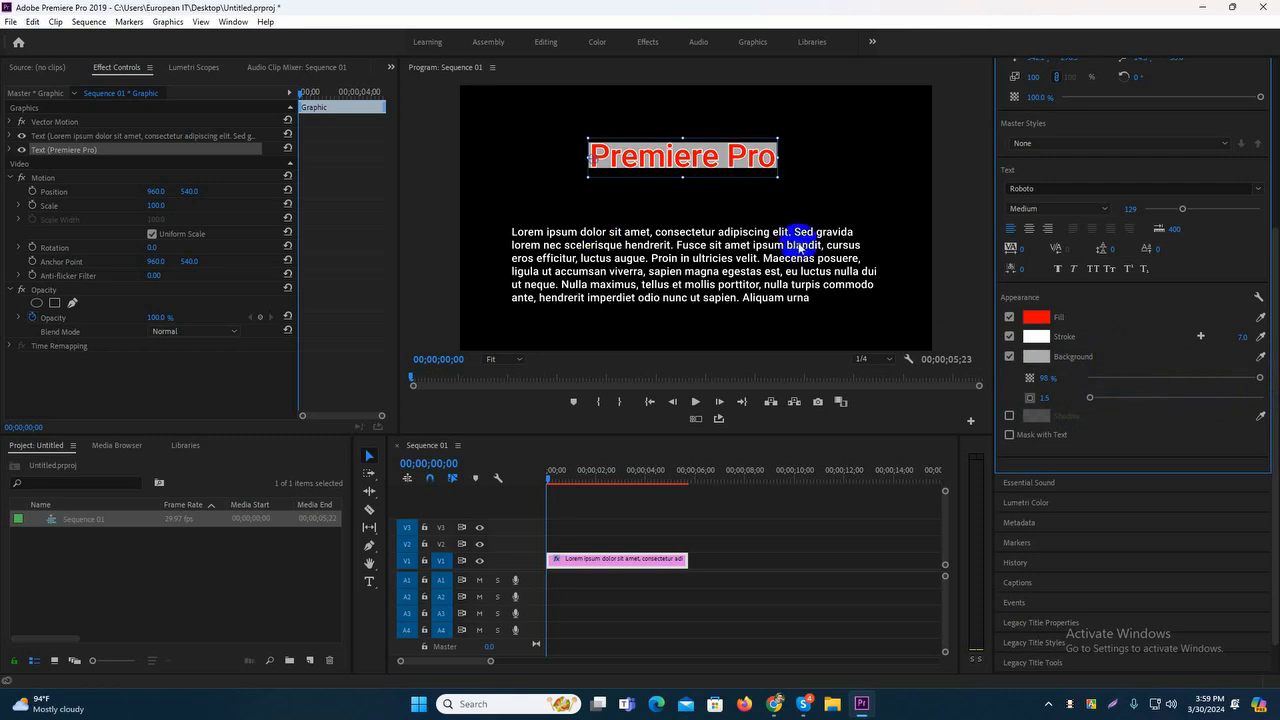
left_click_drag(1090, 397, 1117, 398)
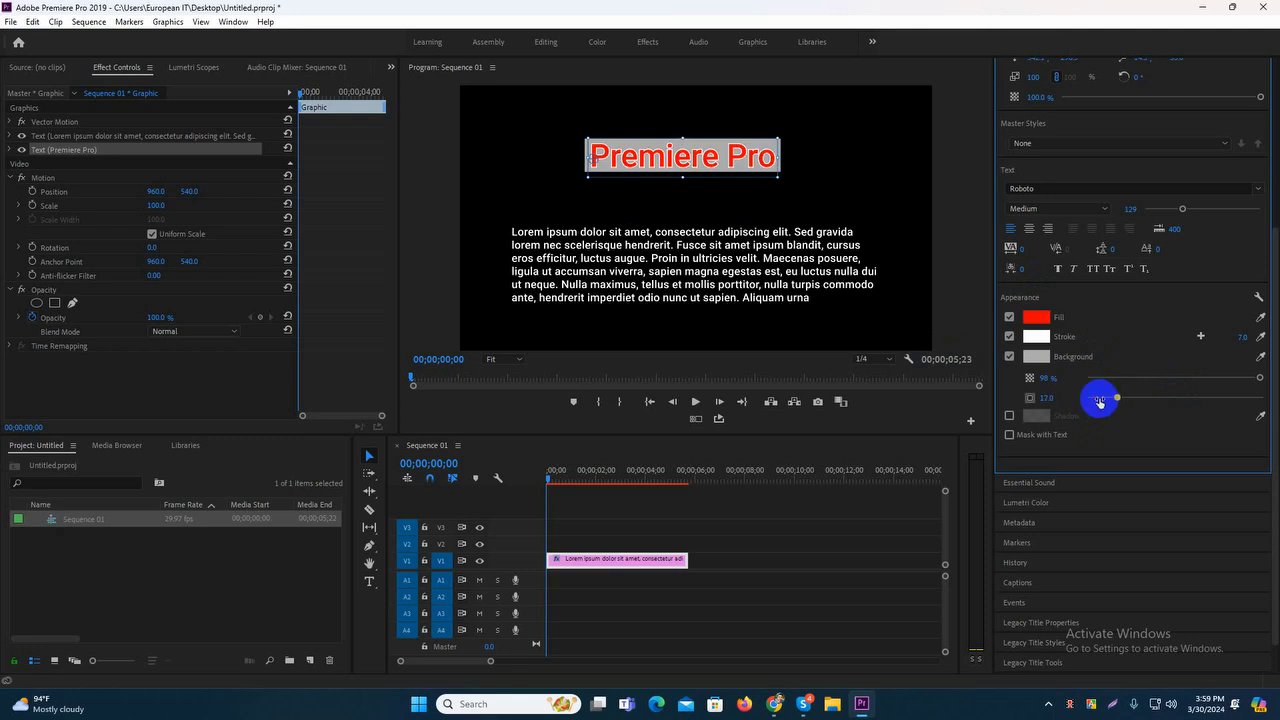
left_click(1008, 357)
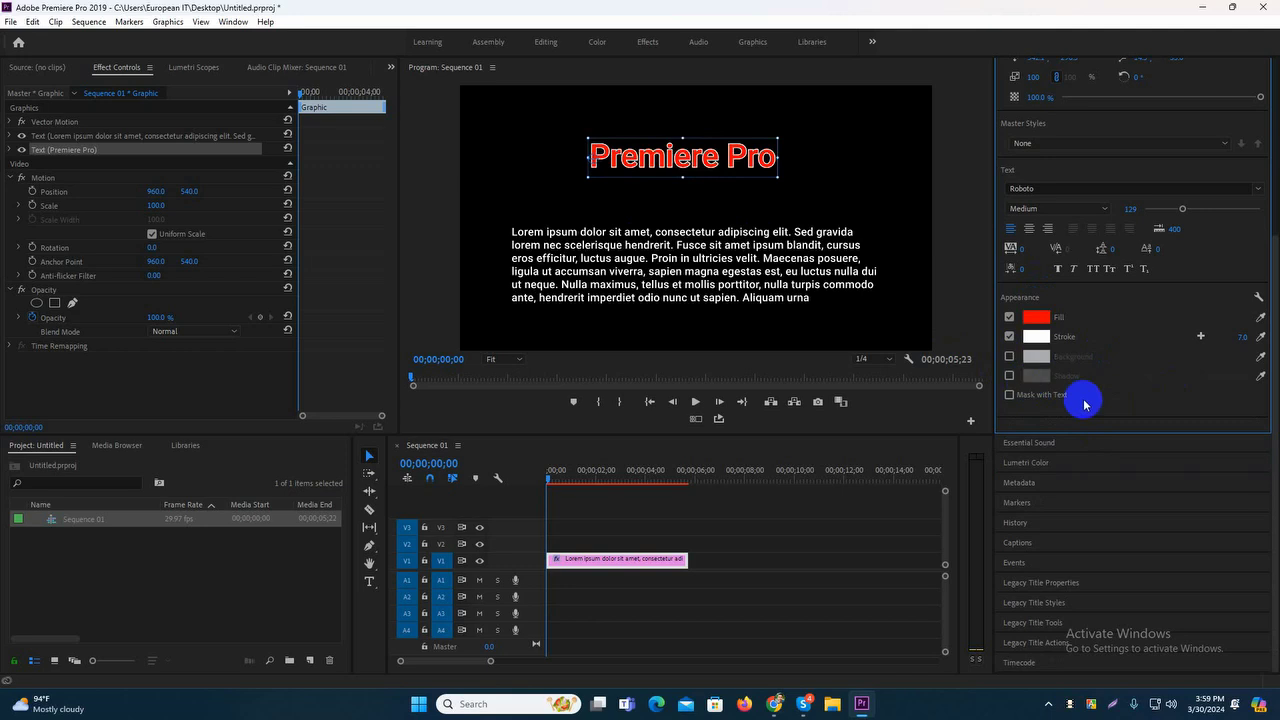
Try Mask with Text on the title, including its Invert option, and turn the mask off again
left_click(1010, 395)
left_click(1010, 395)
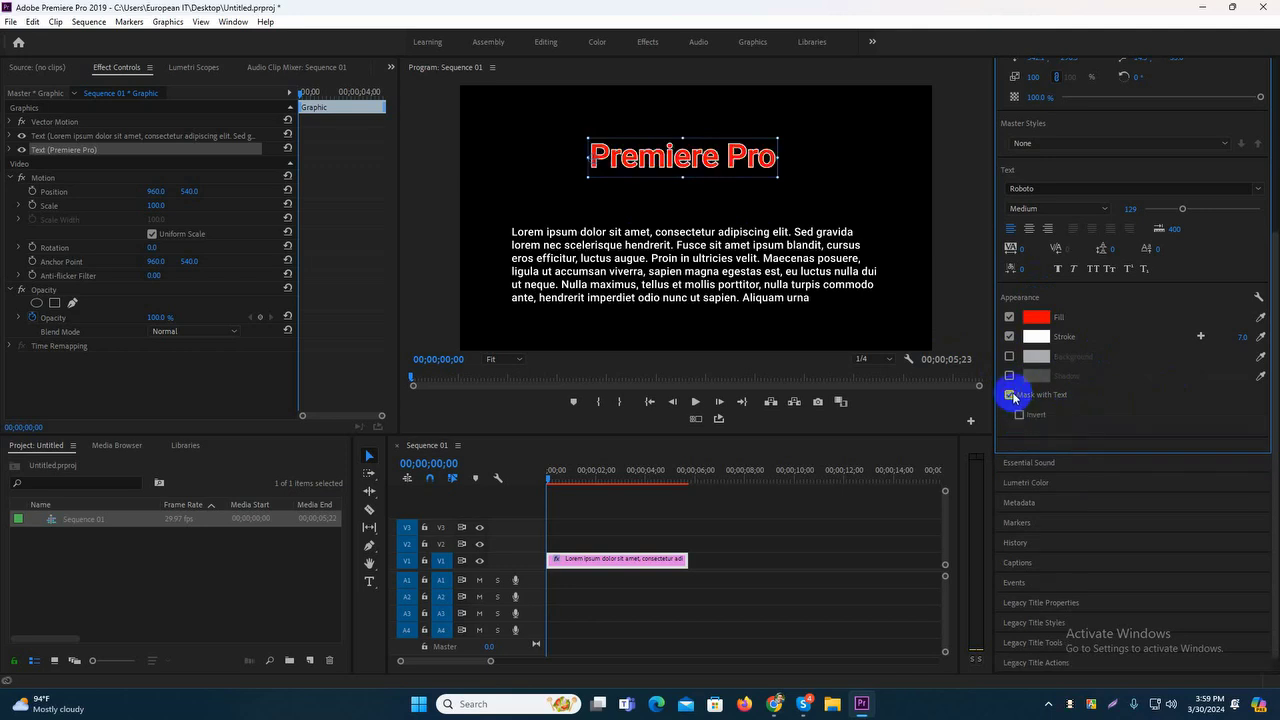
left_click(1012, 394)
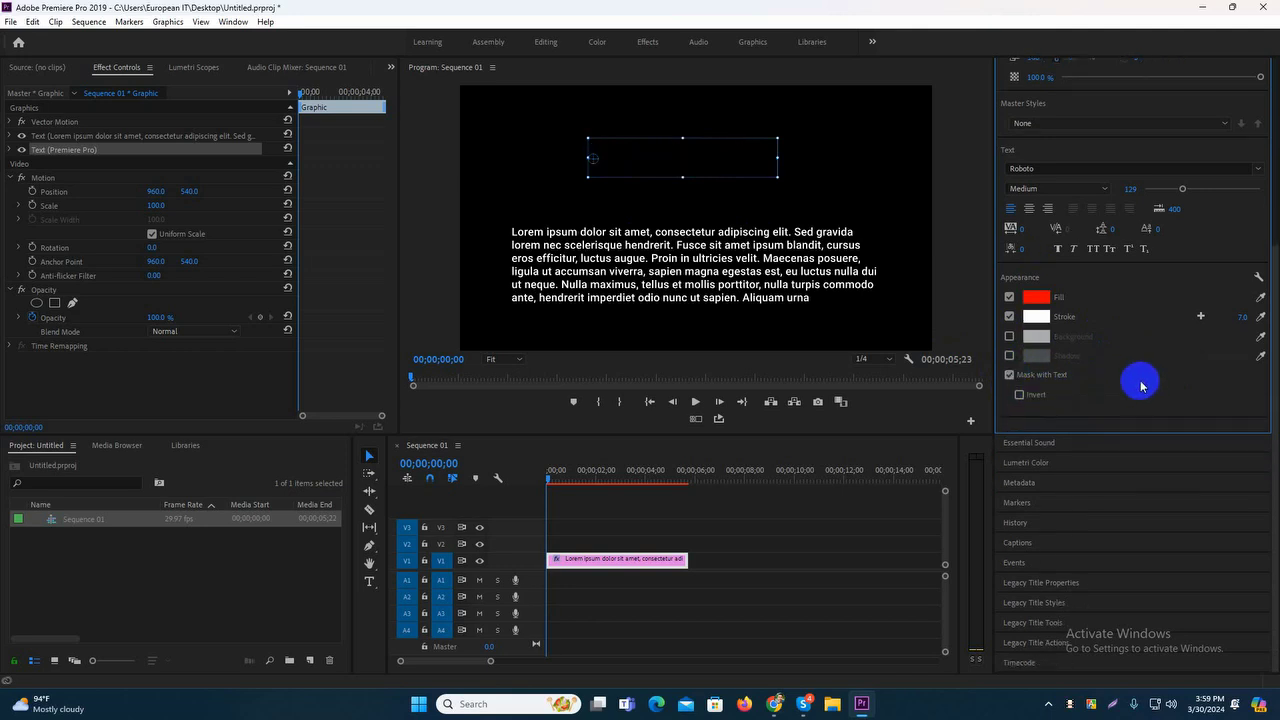
left_click(1018, 396)
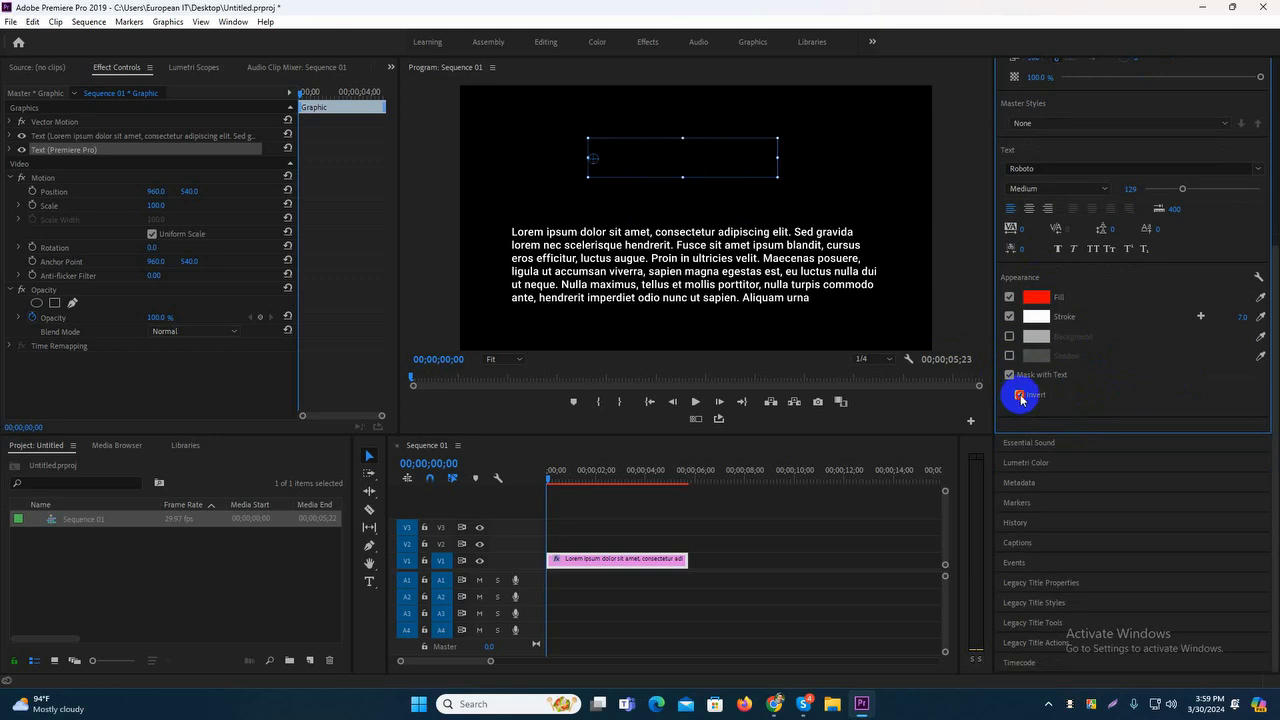
left_click(1009, 374)
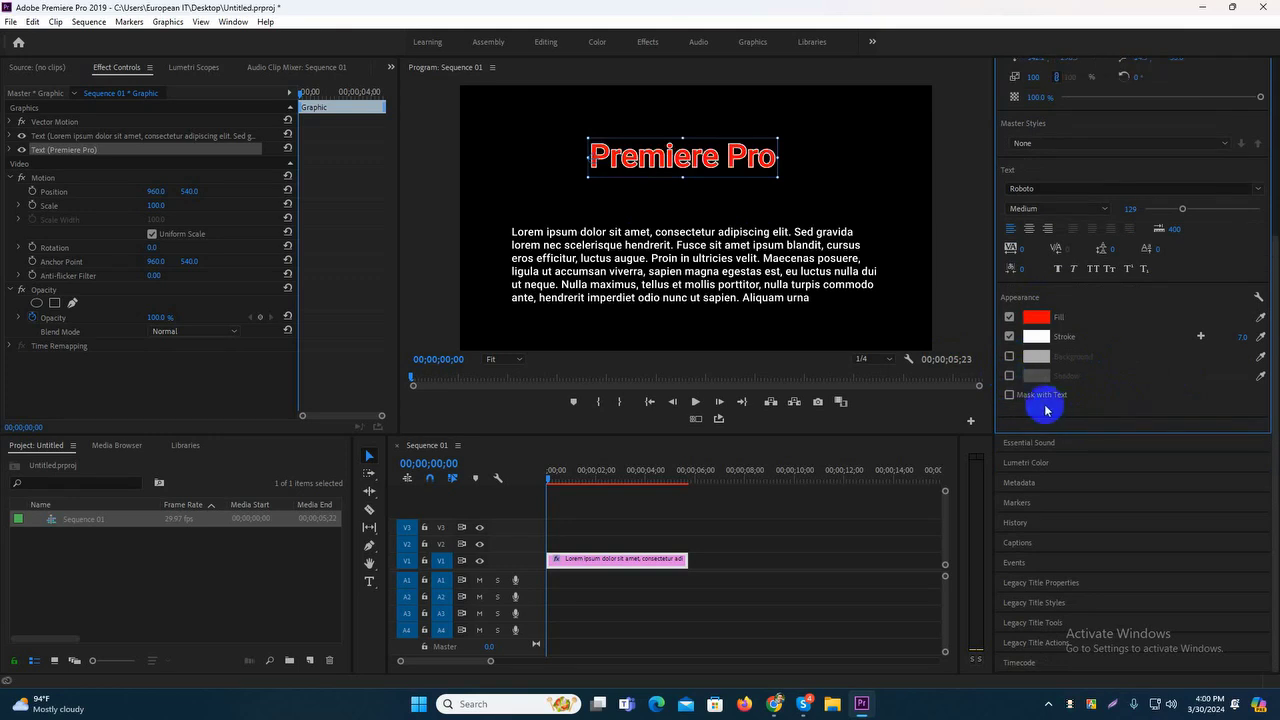
Enable a shadow on the title and change its colour to white
left_click(1009, 376)
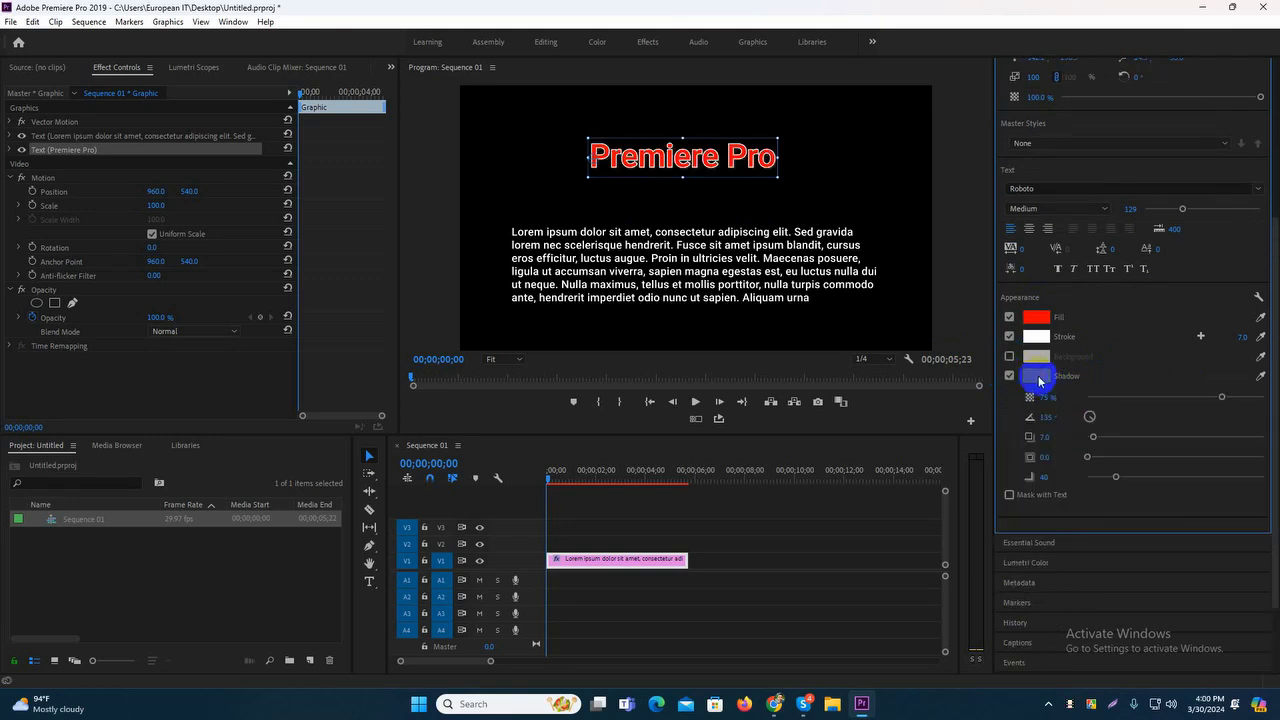
left_click(1037, 376)
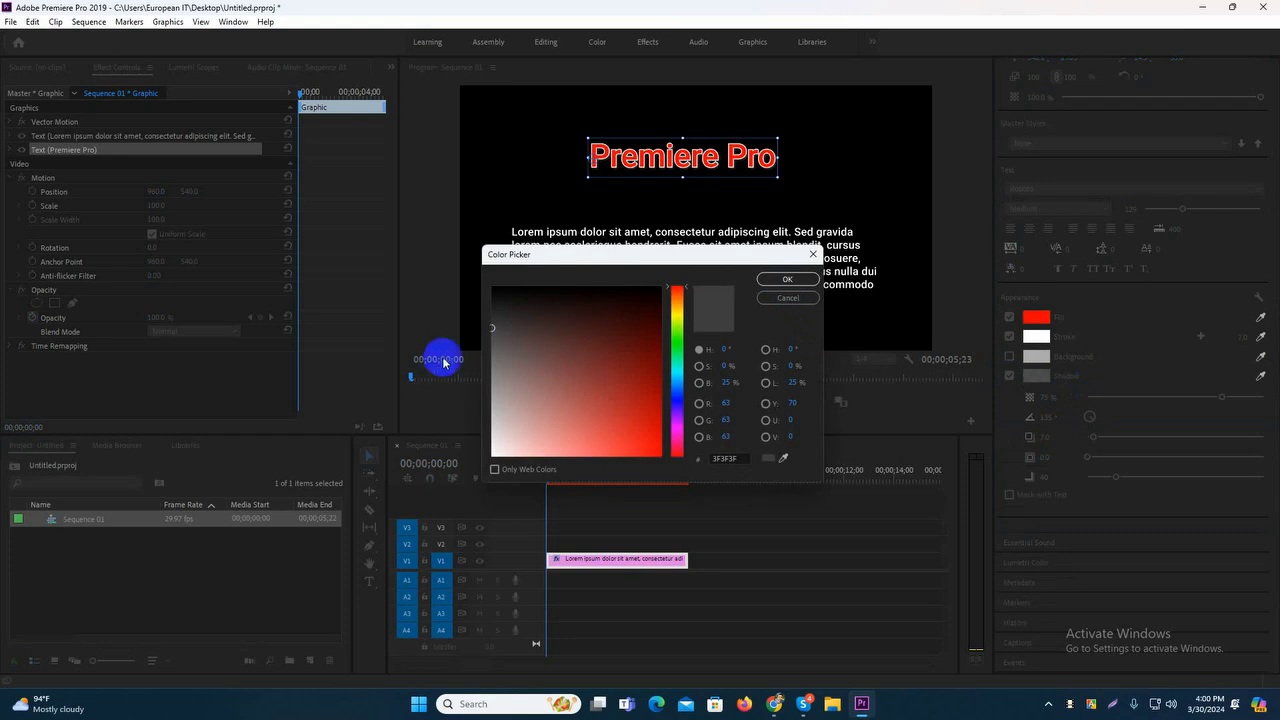
left_click_drag(491, 329, 485, 447)
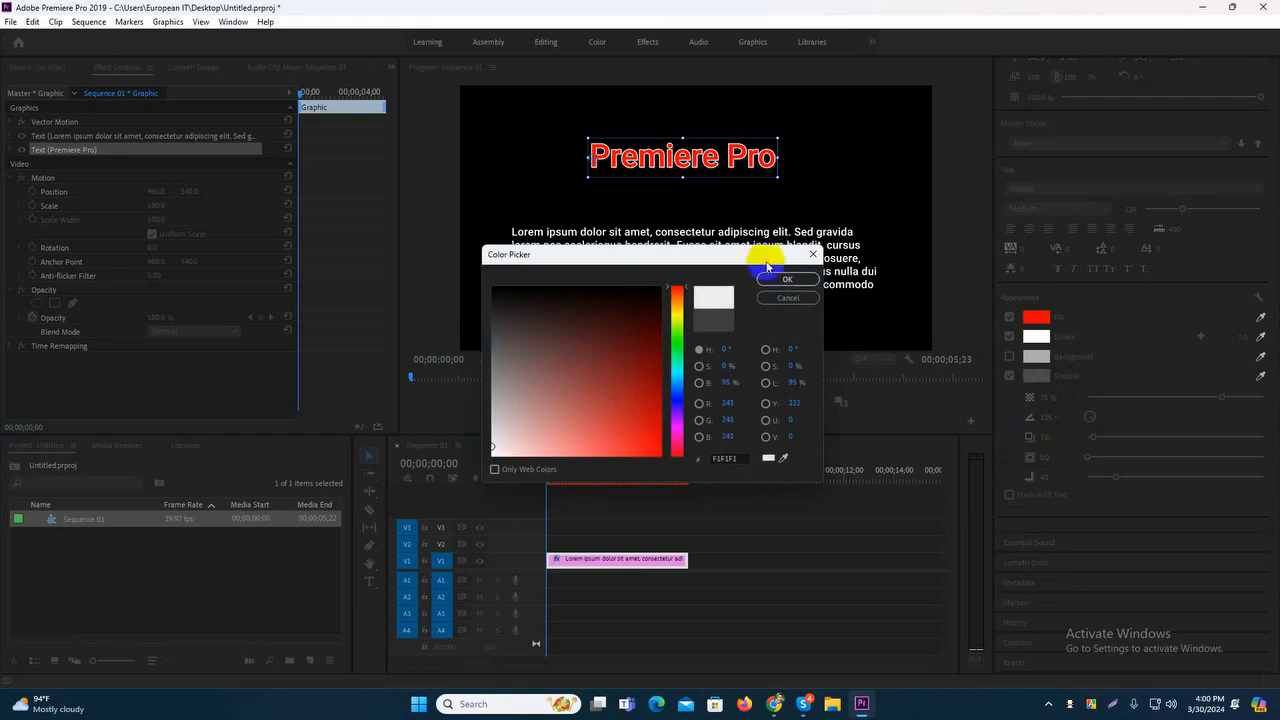
left_click_drag(757, 261, 757, 246)
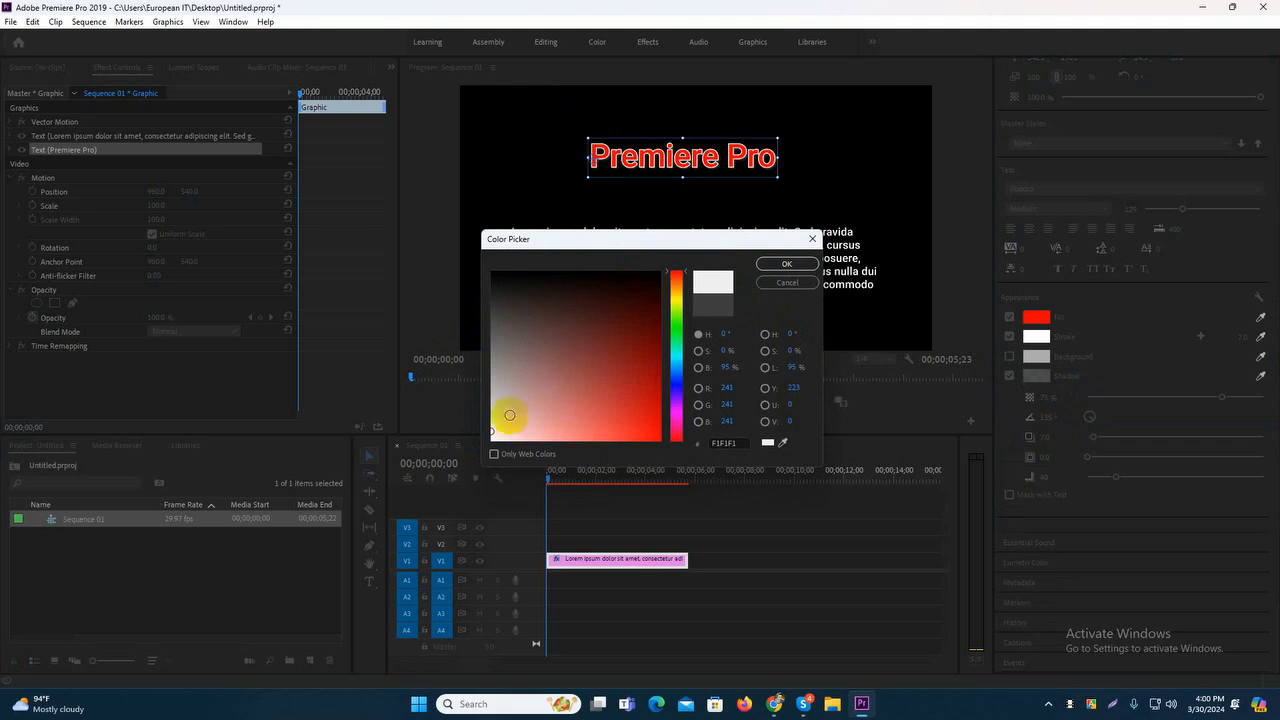
left_click_drag(499, 426, 486, 449)
left_click(784, 265)
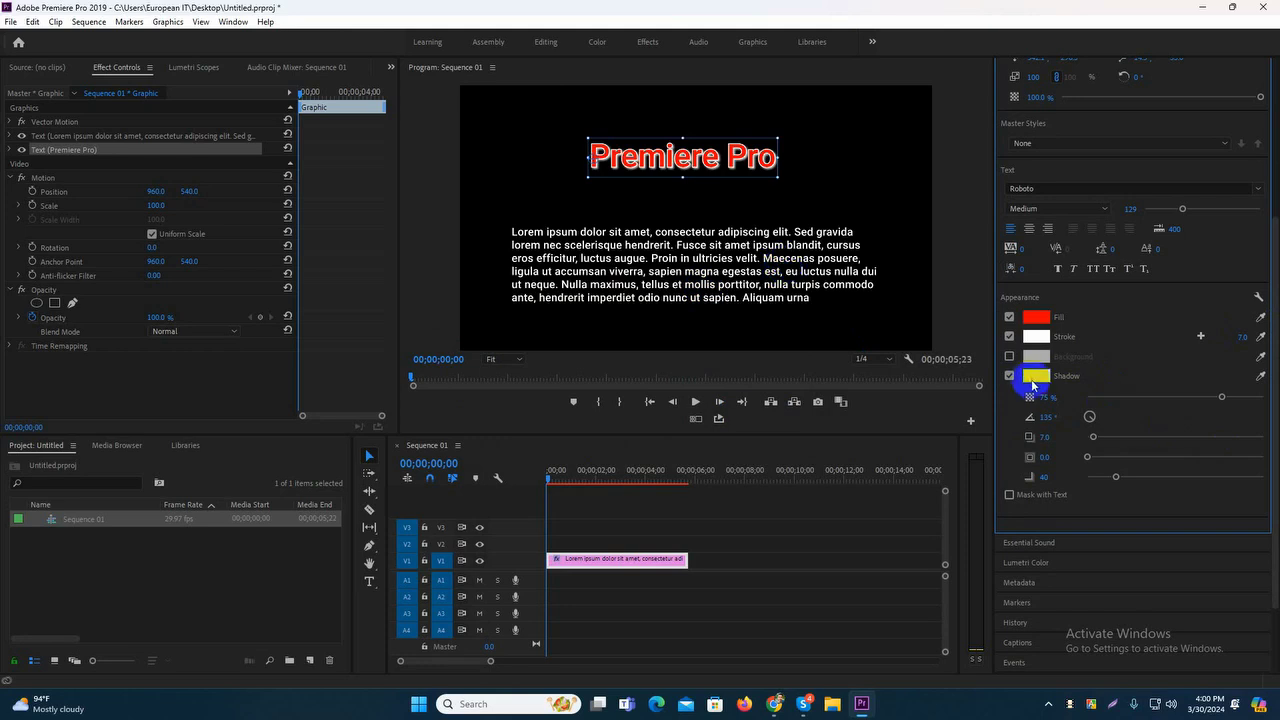
Try the title shadow's opacity at 0% and 100%, and settle on 96%
left_click(1224, 399)
left_click(1088, 400)
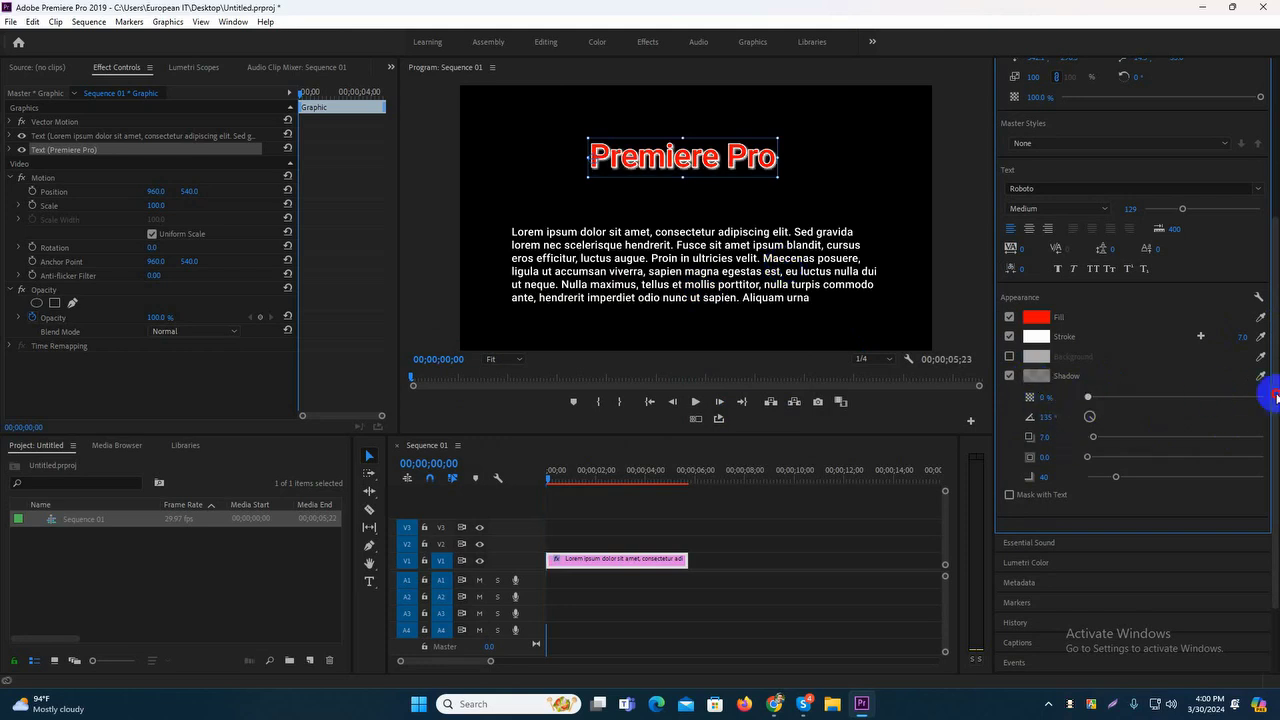
left_click(1247, 398)
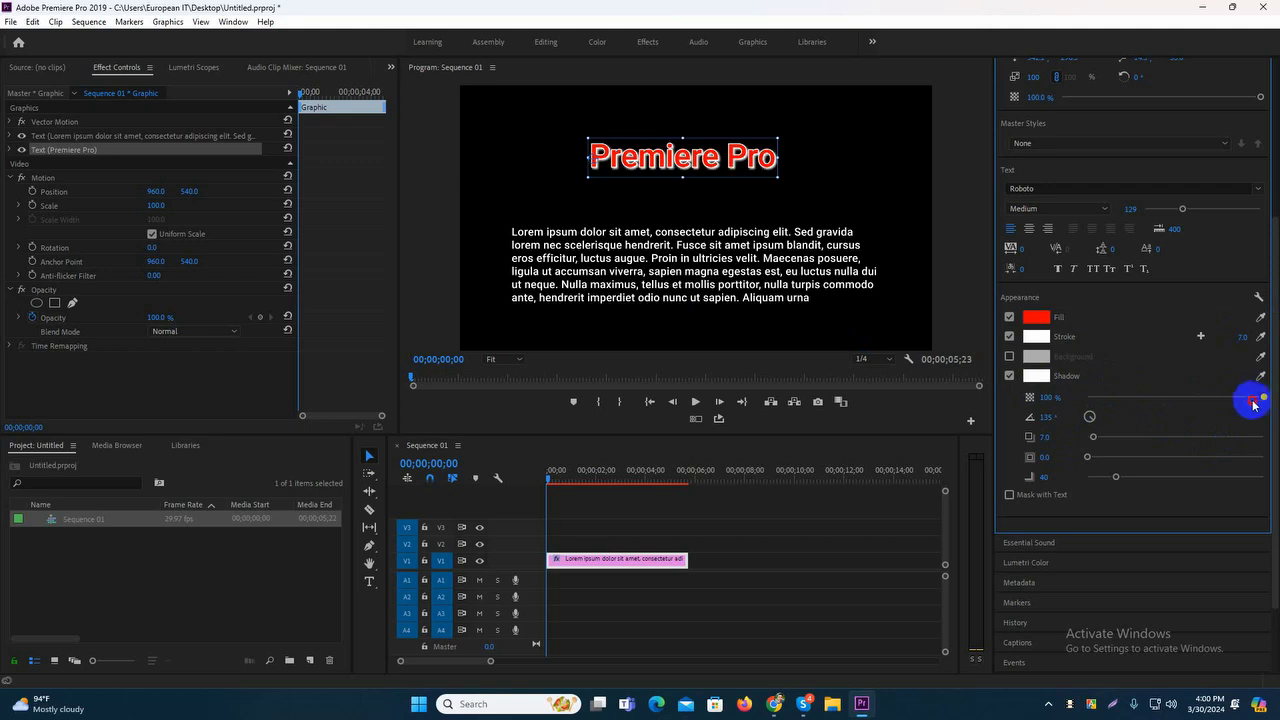
mouse_move(1245, 398)
left_mouse_down()
mouse_move(1080, 408)
mouse_move(1257, 396)
left_mouse_up()
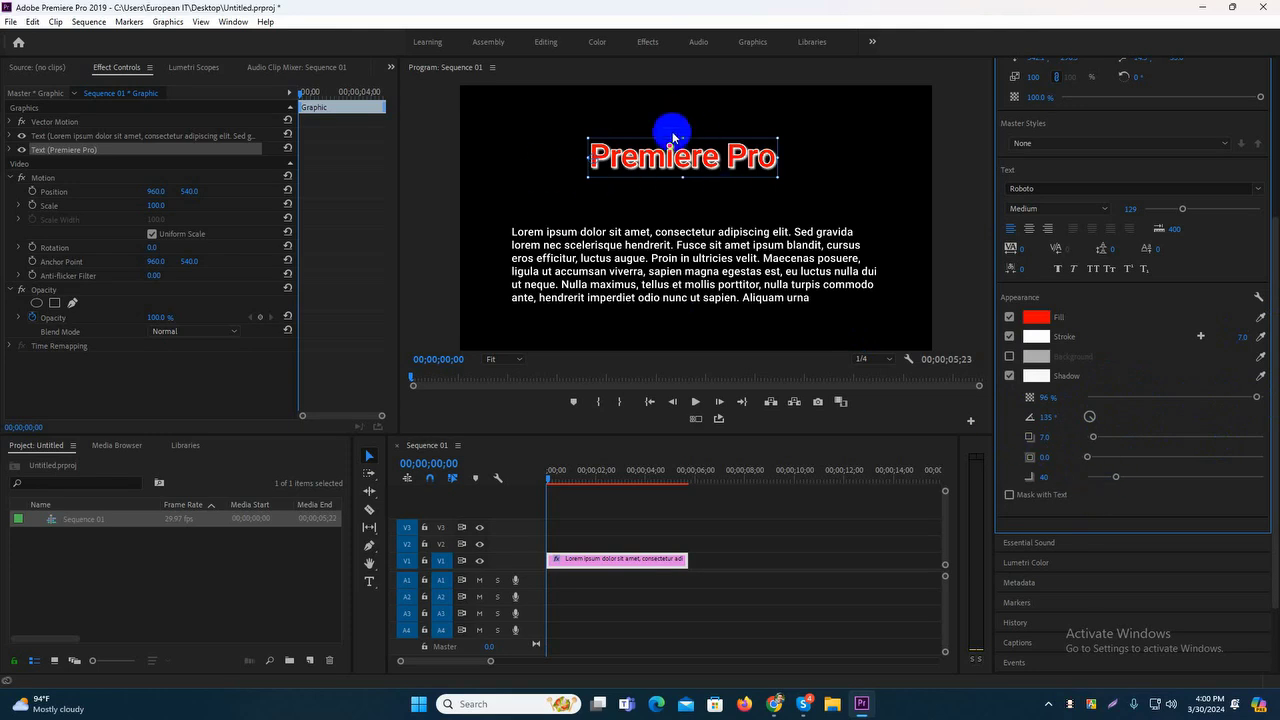
Switch to the Hand tool and open the Program monitor's zoom levels for a closer look at the title
left_click(503, 359)
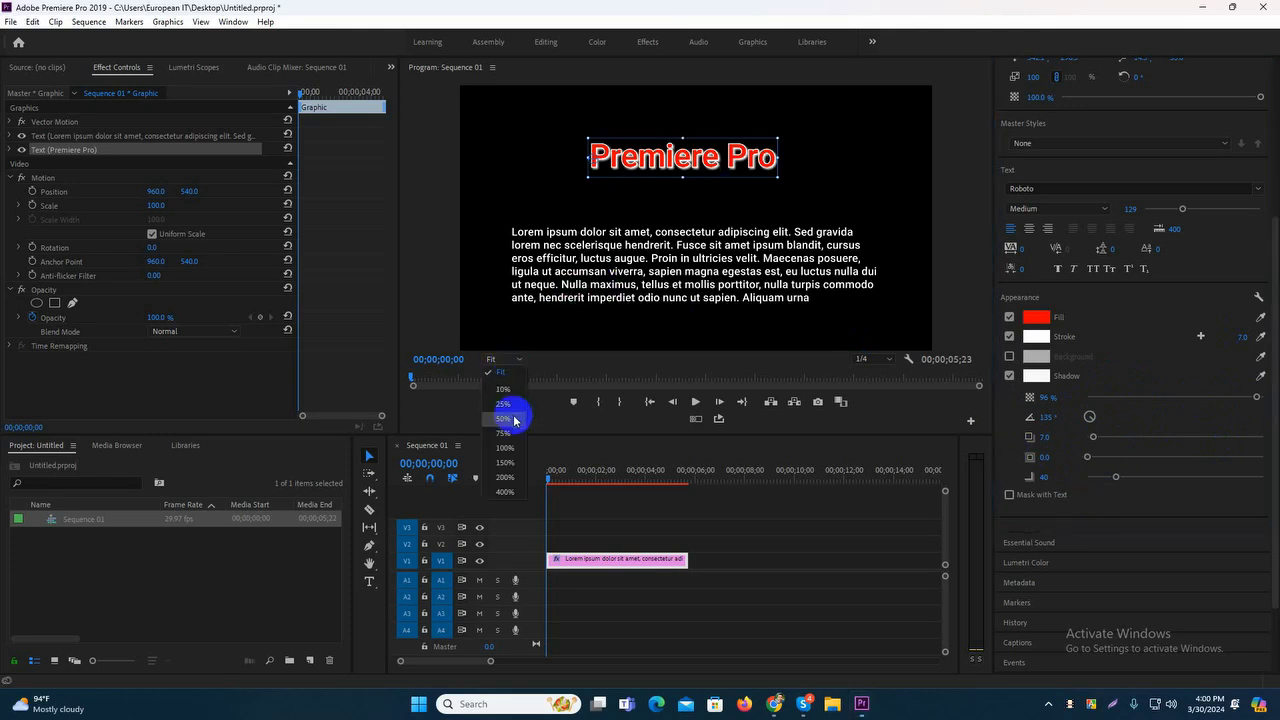
left_click(369, 563)
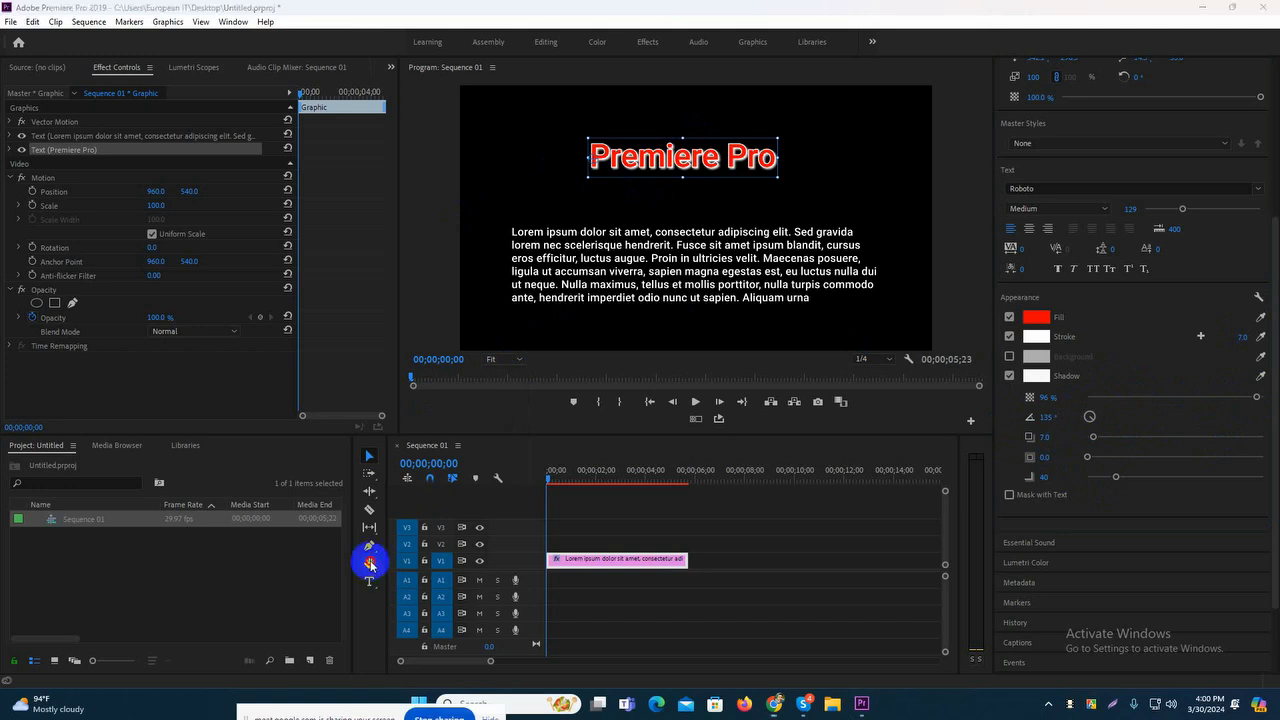
left_click(662, 152)
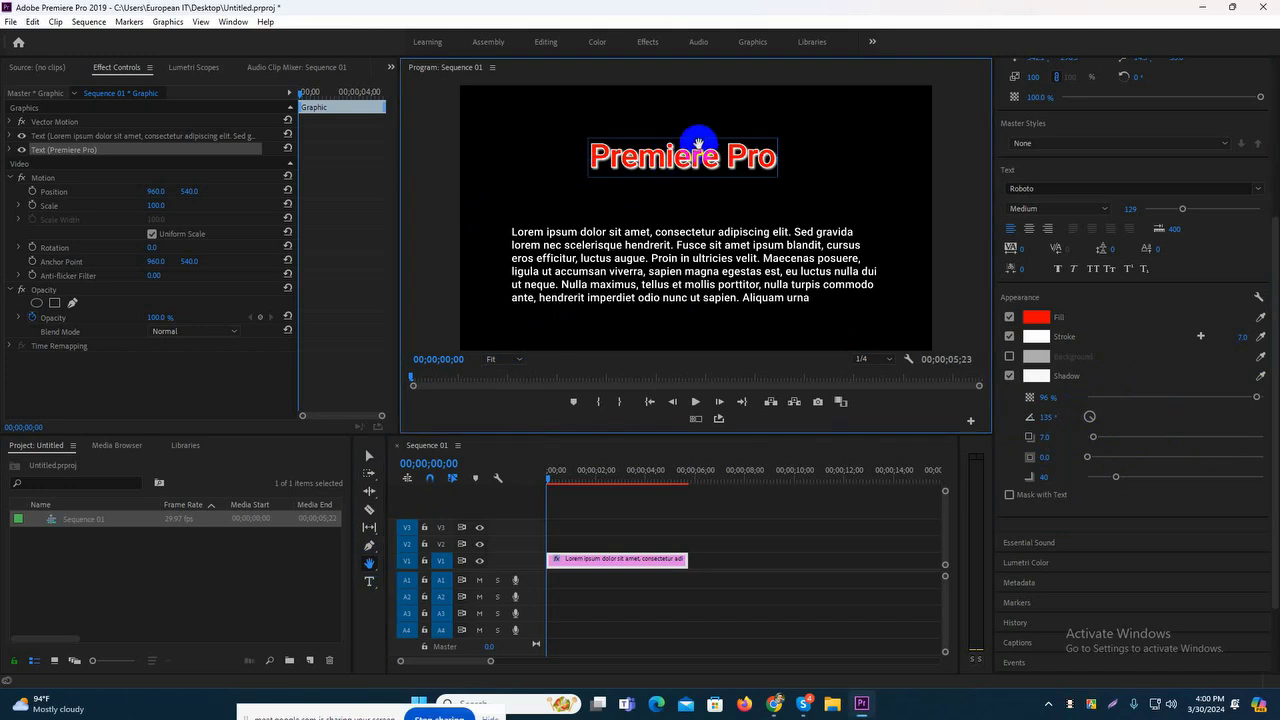
left_click(515, 360)
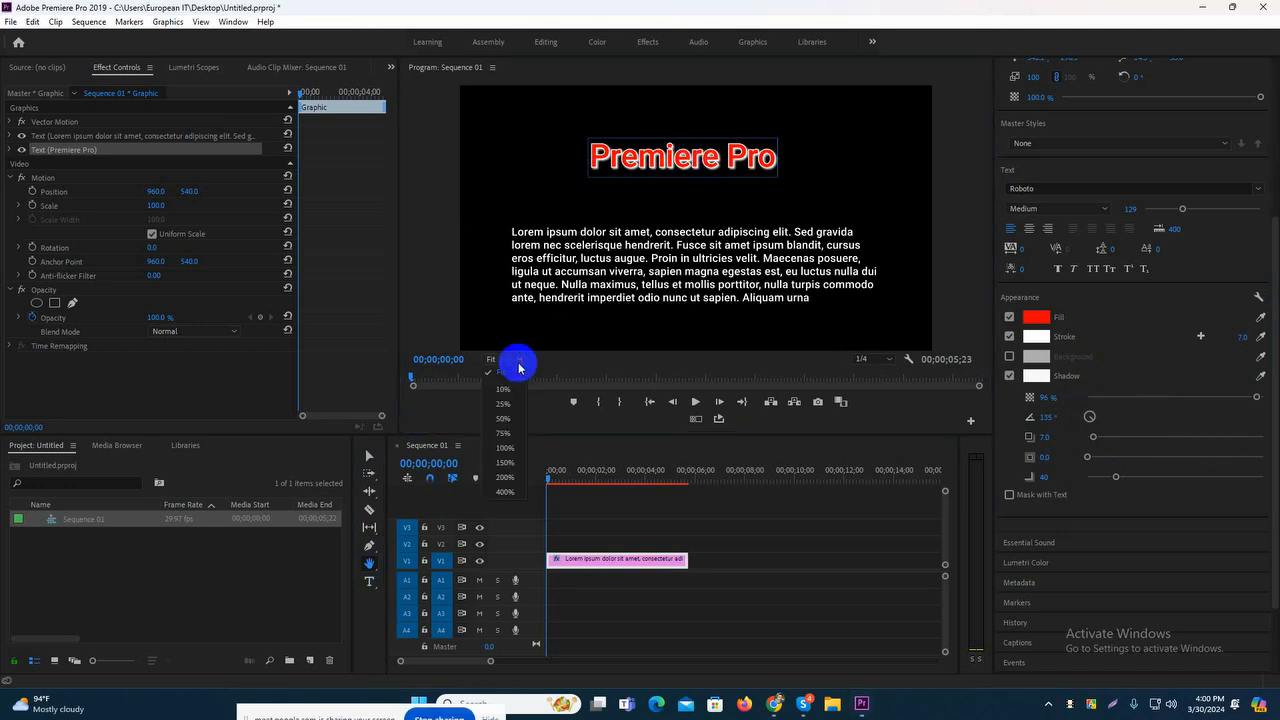